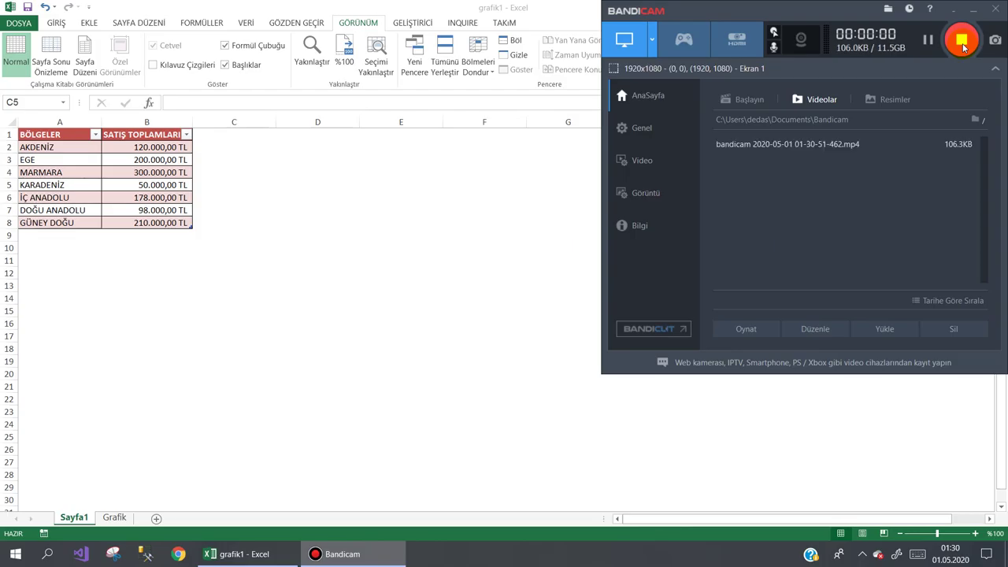
- Select the region names in column A of the Sayfa1 sales table
left_click(973, 9)
left_click(282, 233)
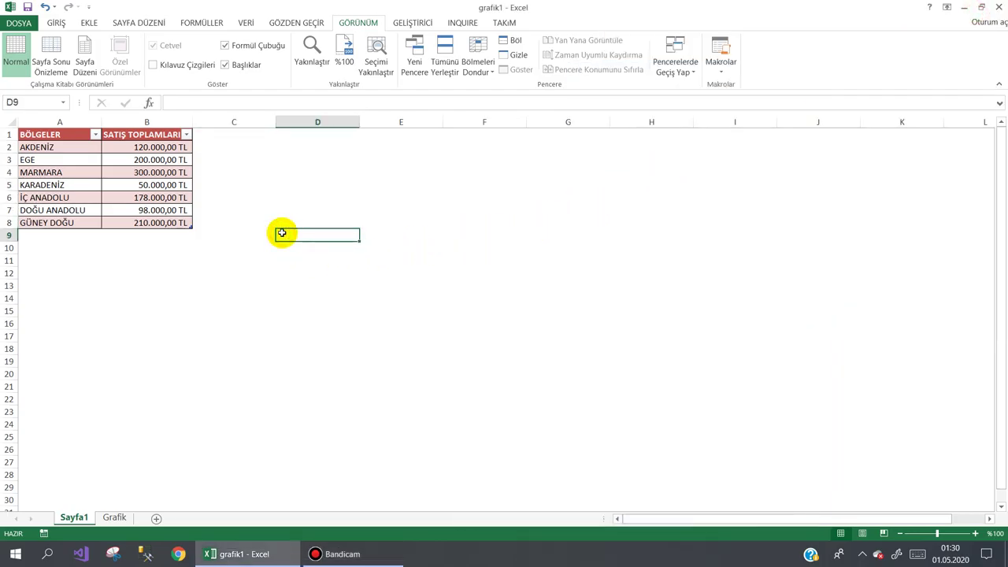
left_click(226, 258)
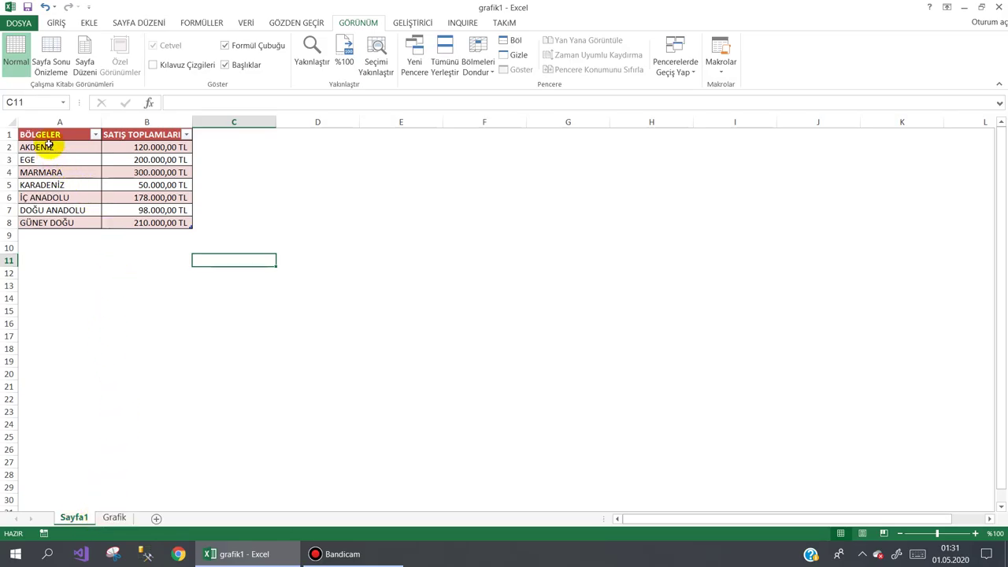
mouse_move(48, 134)
left_mouse_down()
mouse_move(84, 221)
mouse_move(135, 224)
left_mouse_up()
- Select the sales totals B2:B8, then switch to the empty Grafik sheet
left_click(112, 263)
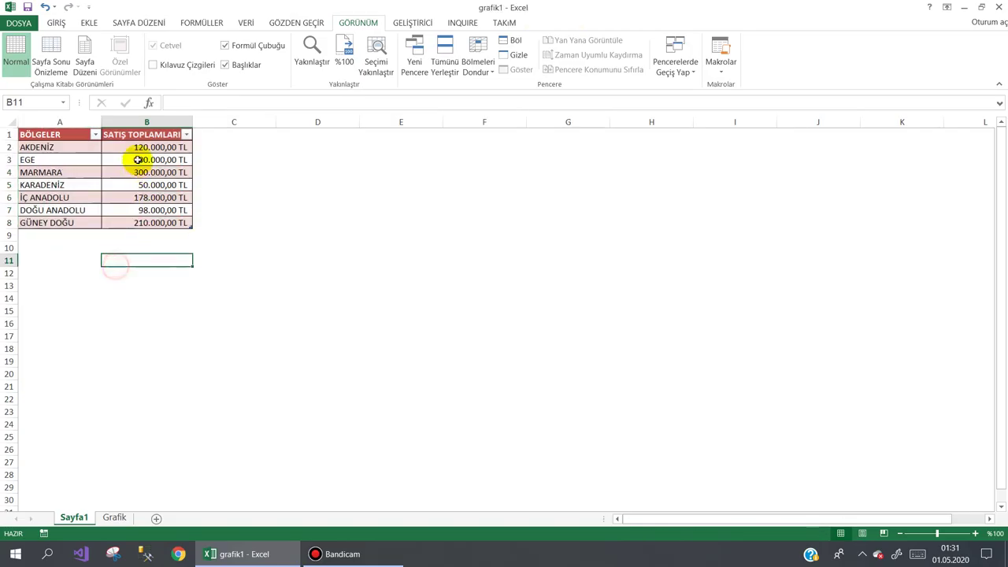
left_click(138, 147)
left_click_drag(138, 175, 140, 220)
left_click(113, 518)
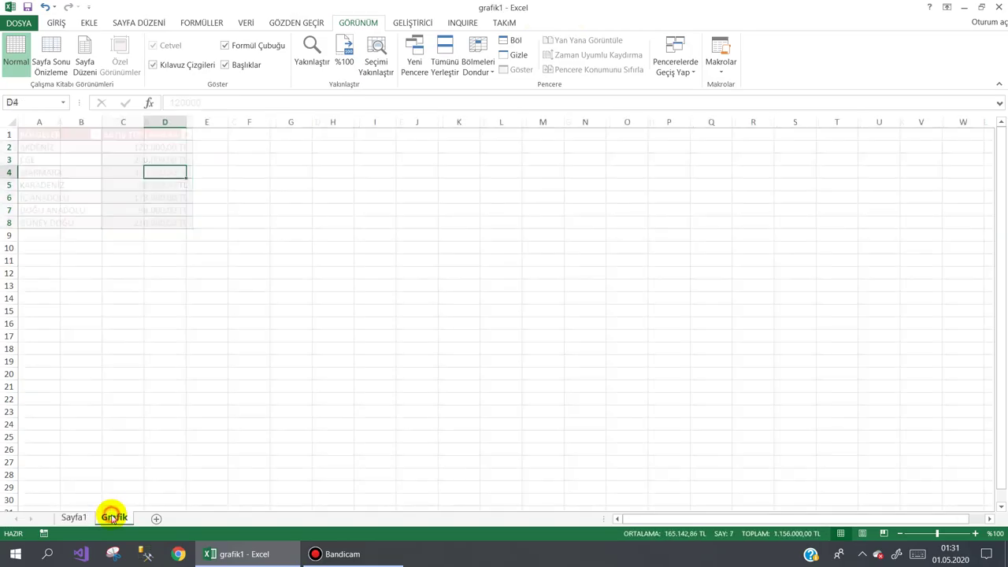
- Hide the Grafik sheet's gridlines and insert an empty 3-D bar chart
left_click(154, 64)
left_click(248, 158)
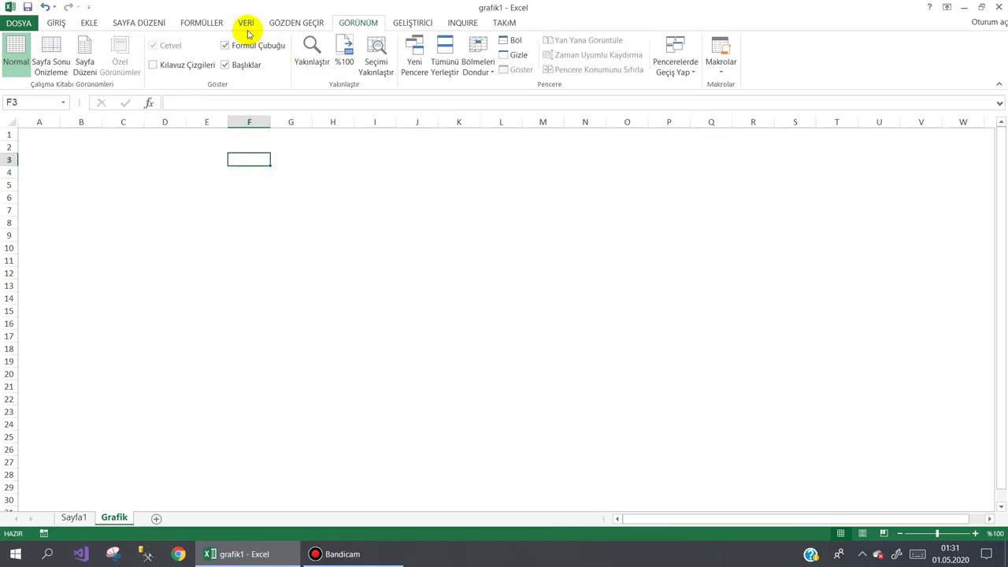
left_click(89, 23)
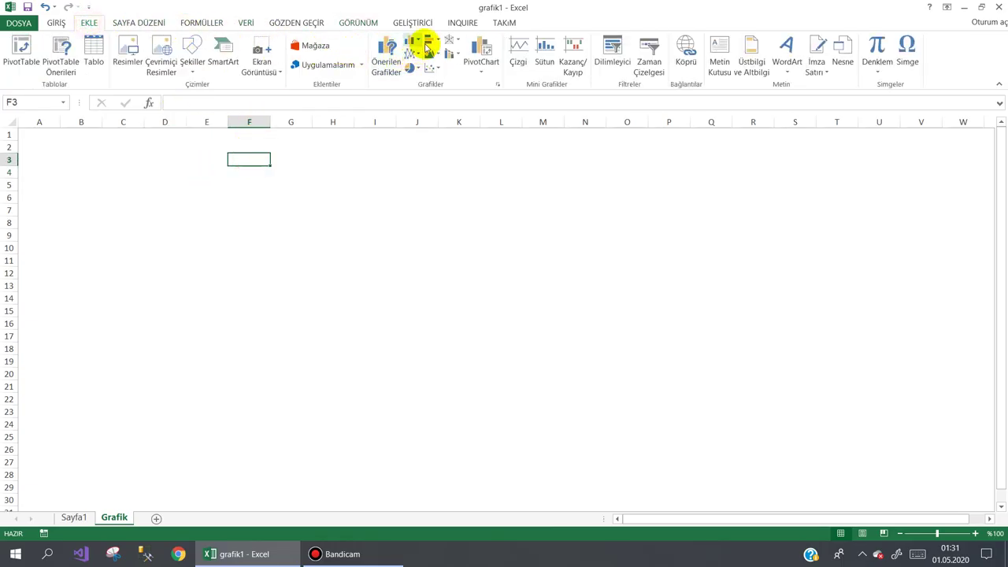
left_click(437, 45)
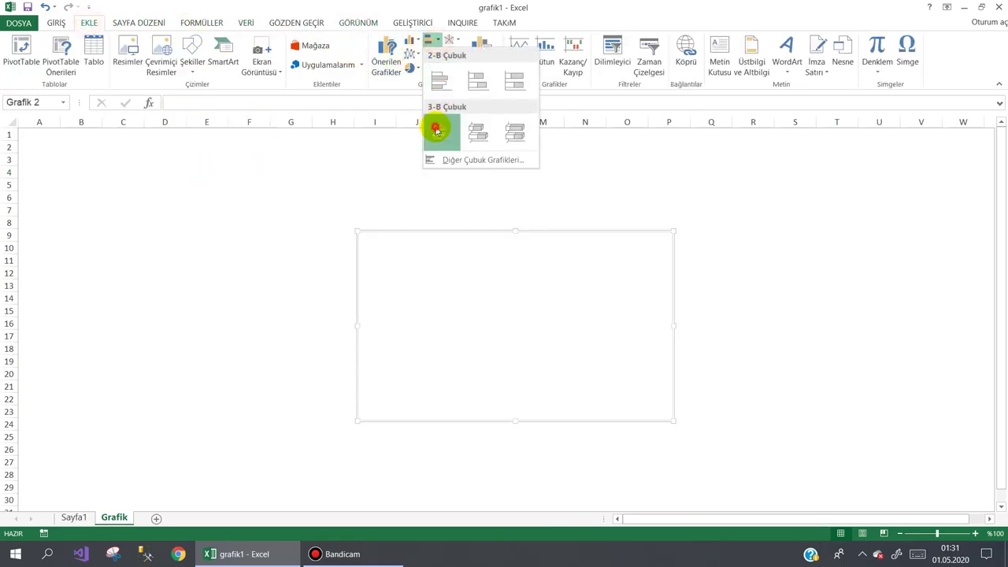
left_click(435, 126)
- Set the chart's data source to Sayfa1!A1:B8 and move the chart up and left
right_click(445, 261)
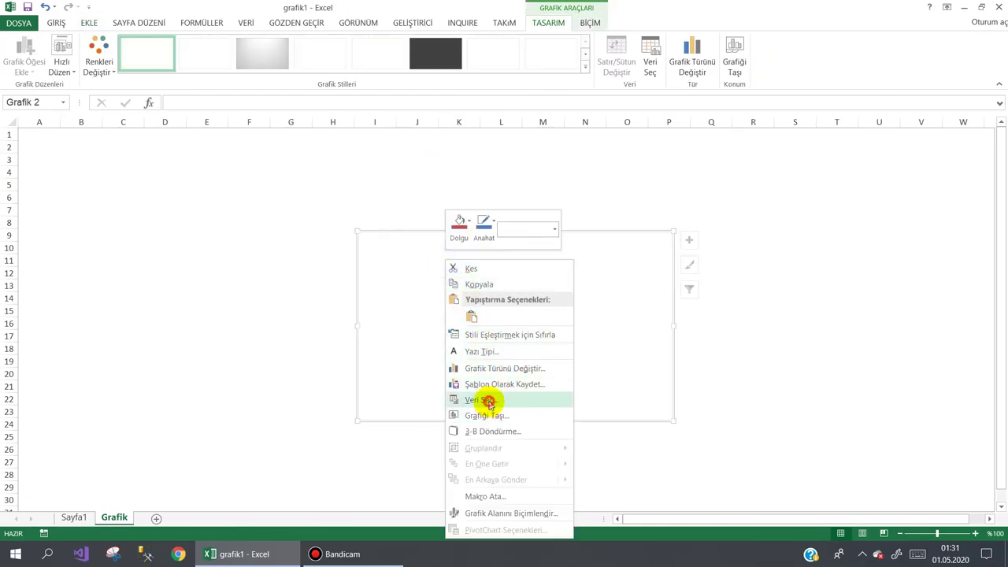
left_click(488, 402)
left_click(838, 311)
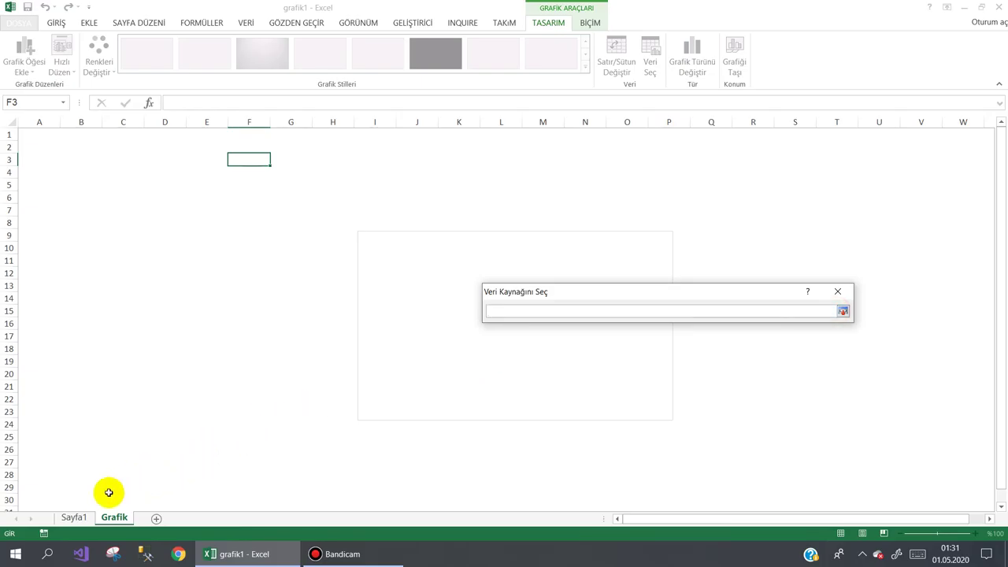
left_click(74, 518)
mouse_move(40, 134)
left_mouse_down()
mouse_move(126, 193)
mouse_move(140, 223)
left_mouse_up()
key("Return")
key("Return")
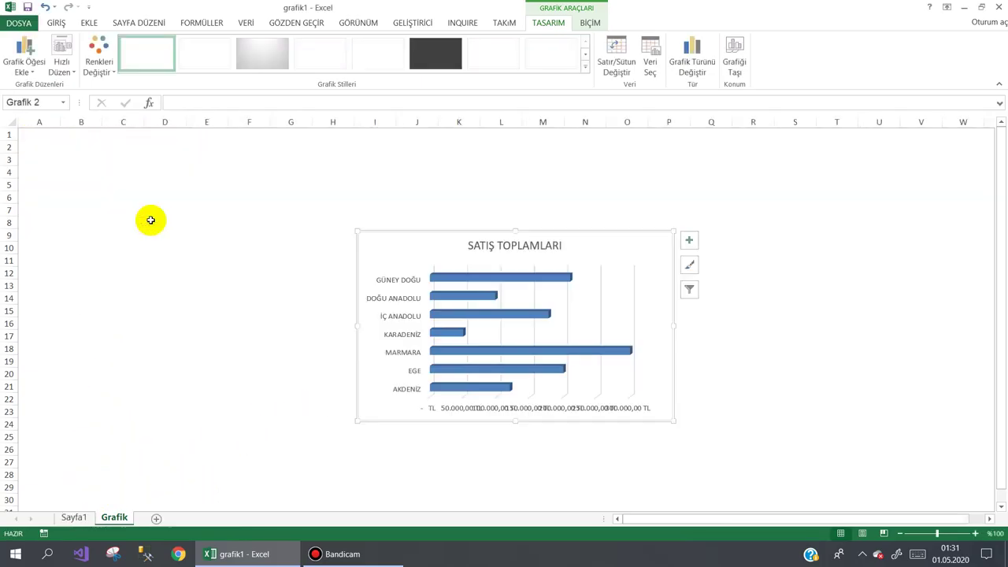
left_click_drag(395, 245, 377, 193)
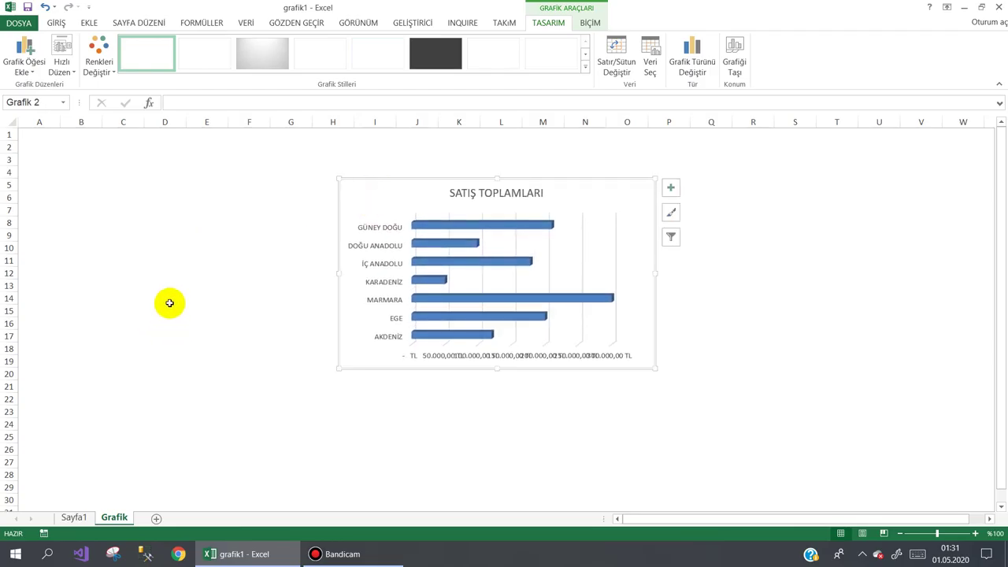
left_click(169, 303)
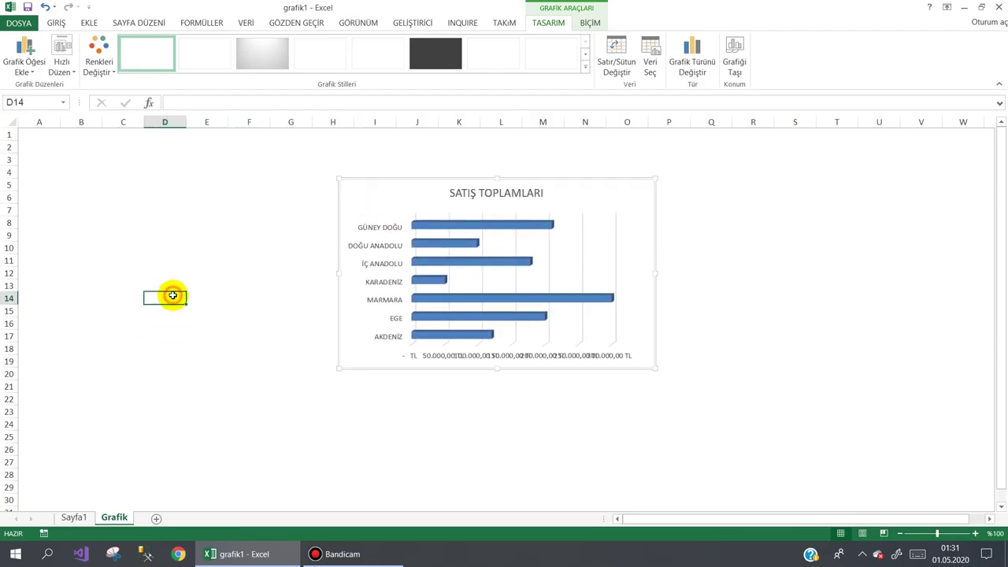
- Draw an ActiveX command button on Sayfa1 just right of the sales table
left_click(77, 517)
left_click(288, 172)
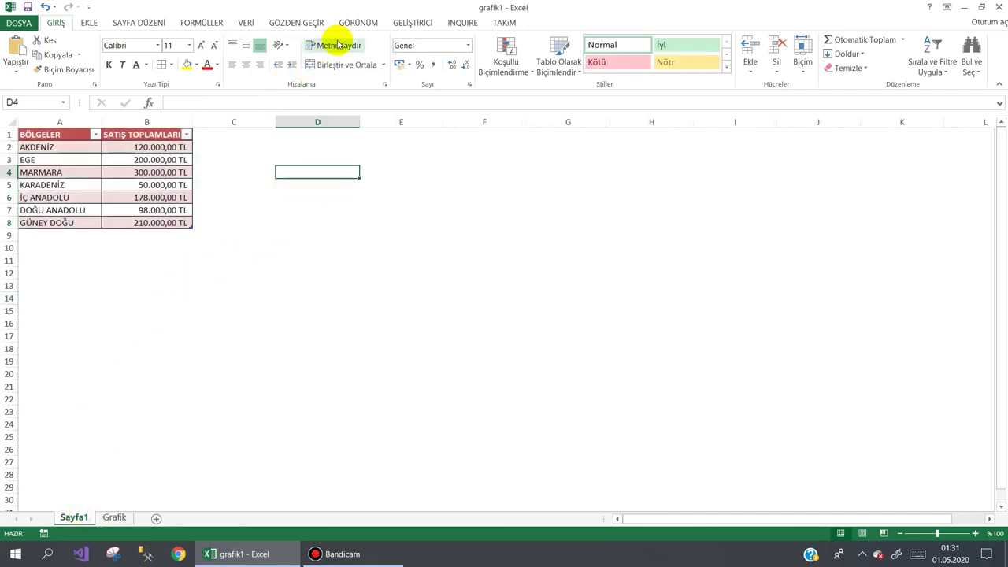
left_click(412, 22)
left_click(257, 67)
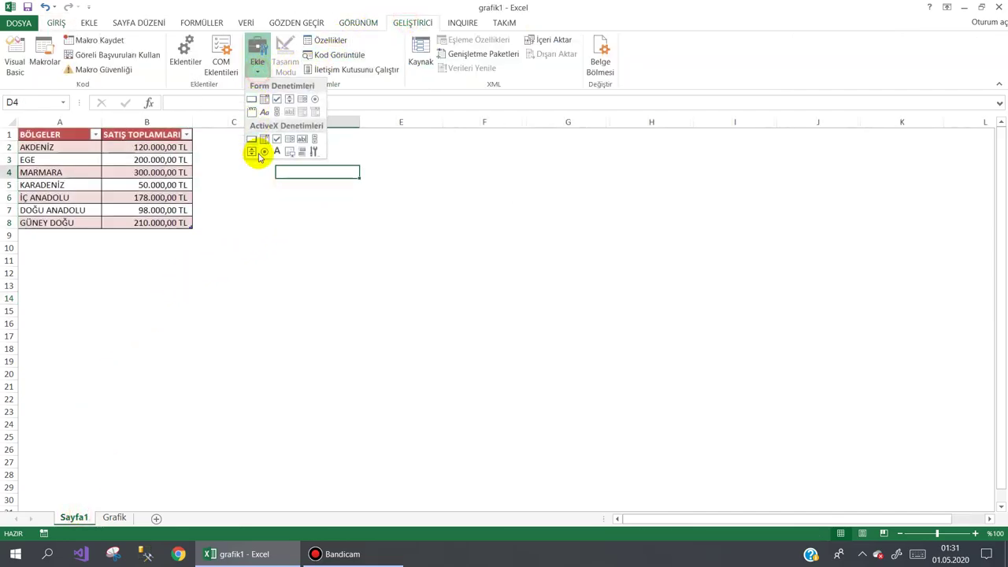
left_click(251, 140)
left_click_drag(203, 202, 280, 228)
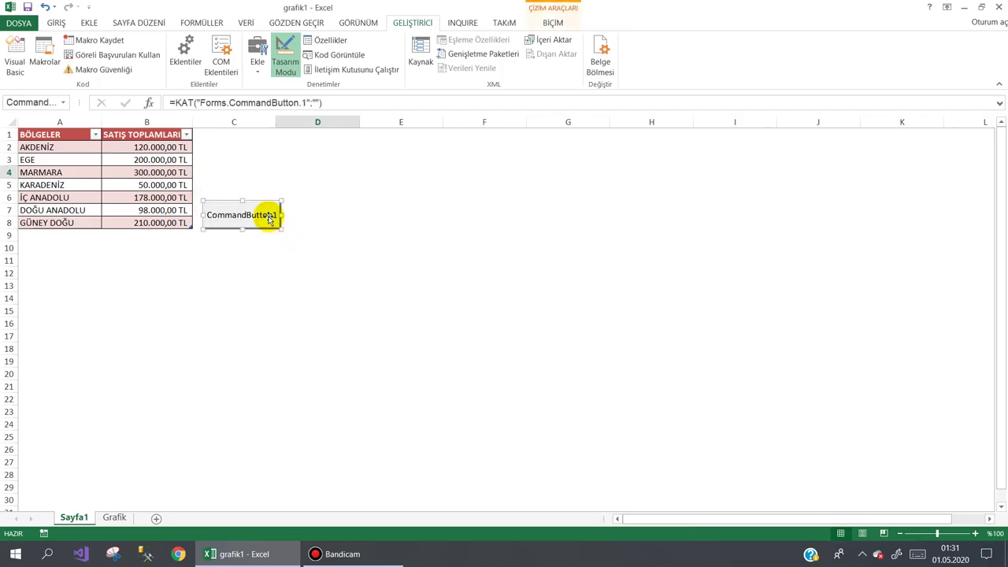
- Caption the button 'Form' and open its CommandButton1_Click code
left_click(327, 40)
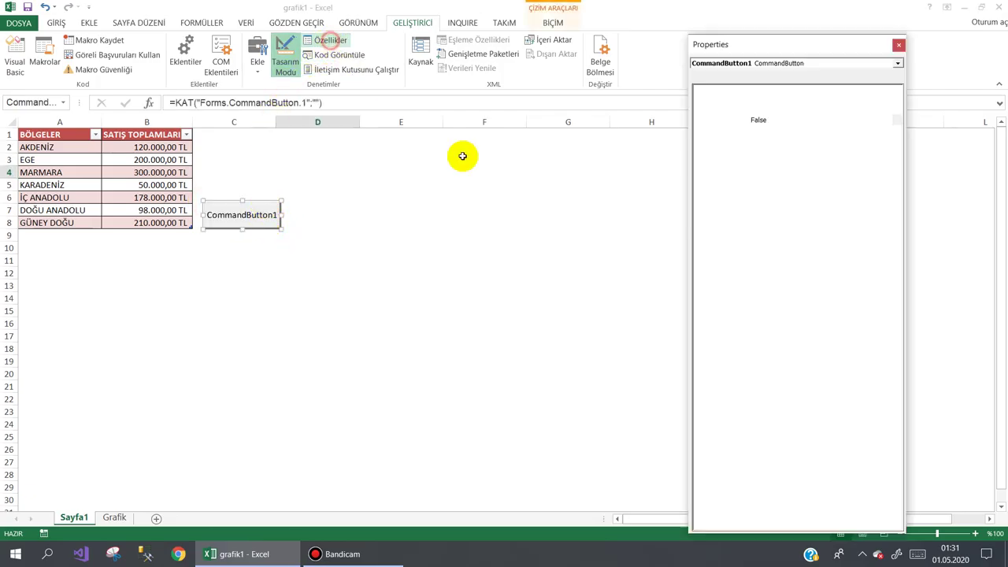
left_click(733, 150)
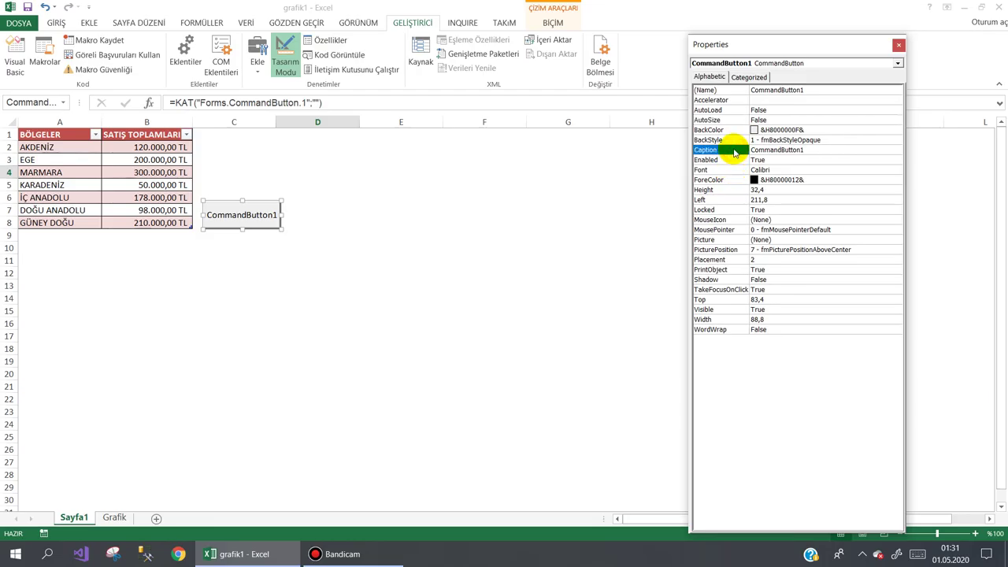
type("Us")
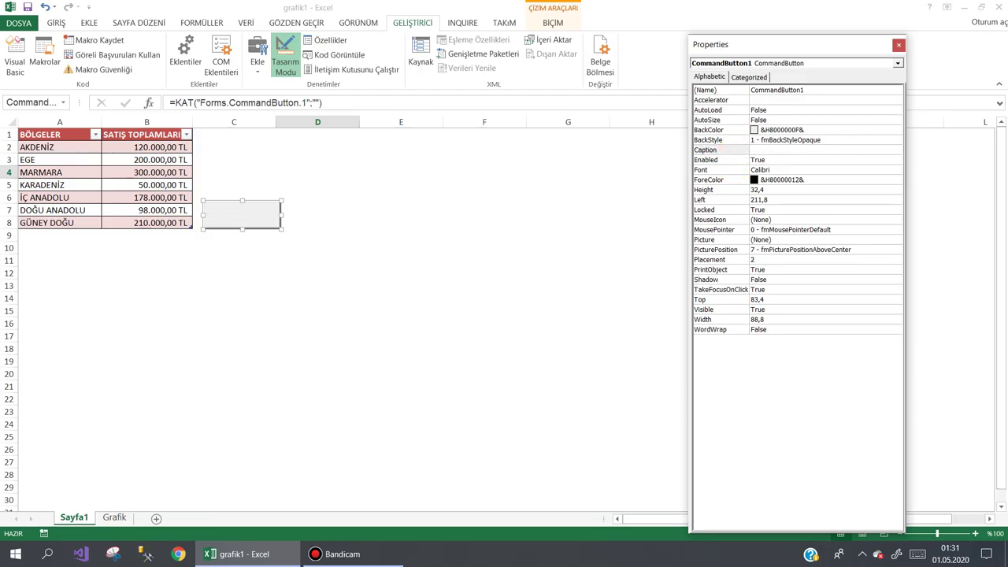
type("Form")
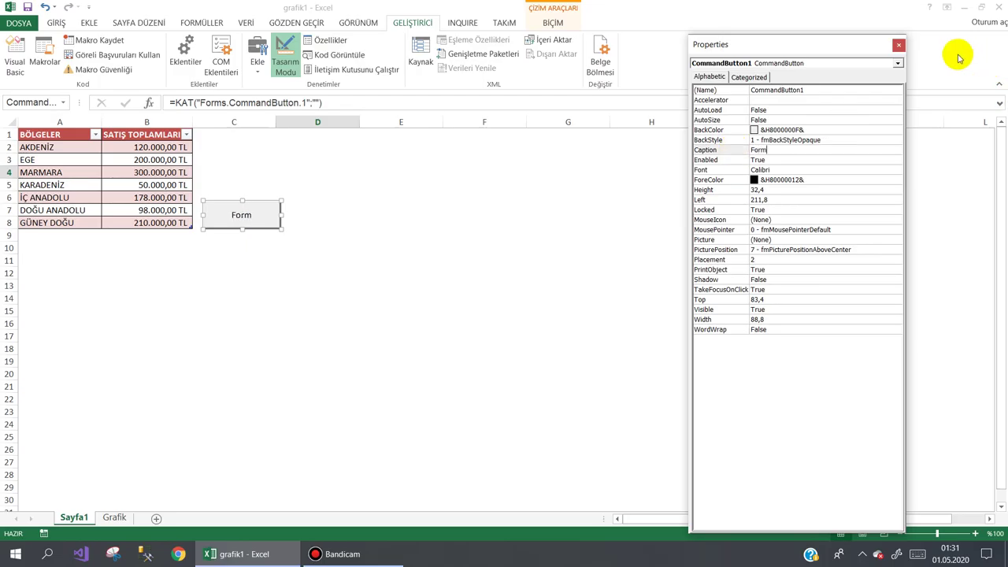
left_click(898, 44)
double_click(228, 217)
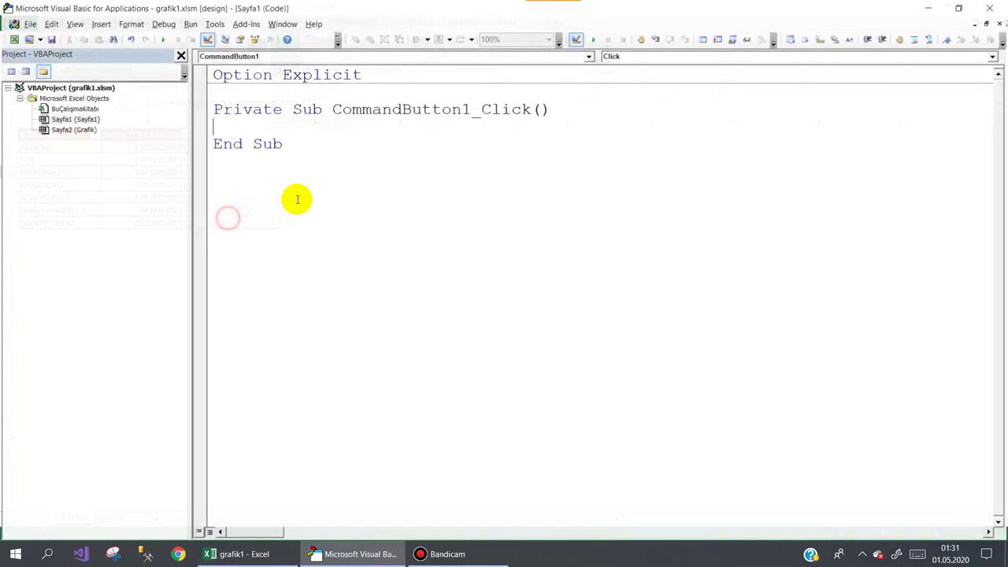
- Insert a new UserForm and rename it frmFrafik
left_click(27, 39)
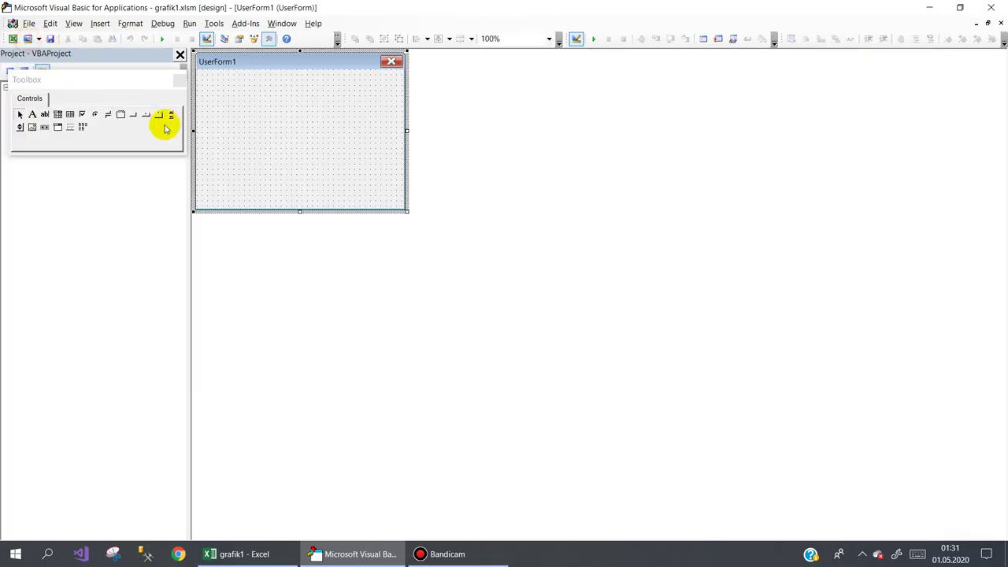
left_click_drag(83, 81, 405, 272)
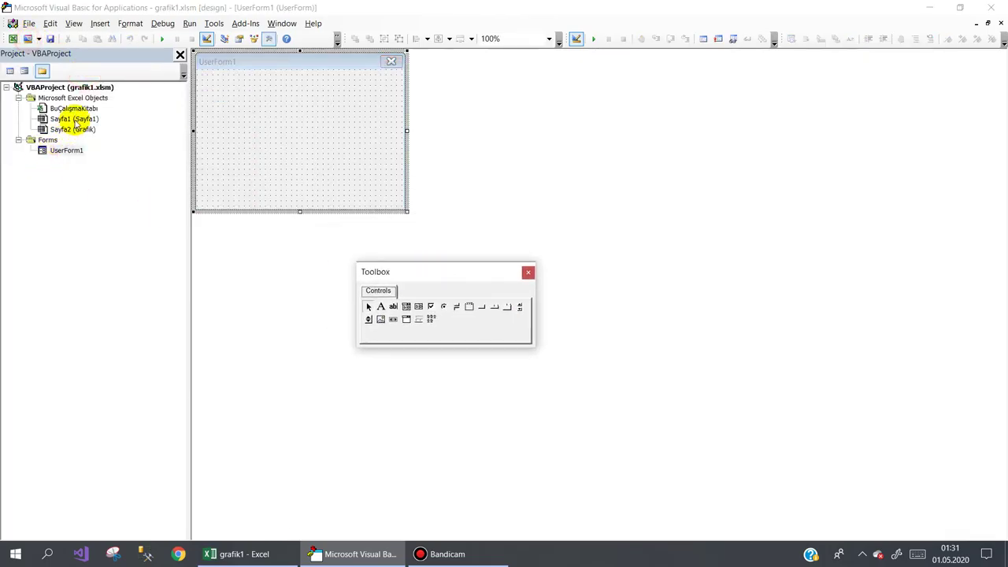
double_click(74, 118)
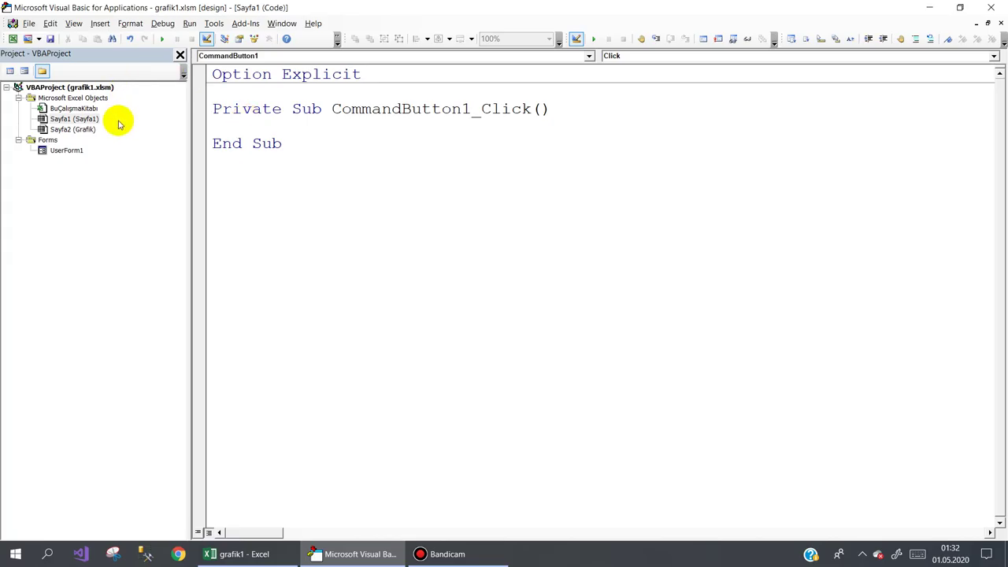
double_click(67, 150)
left_click(240, 38)
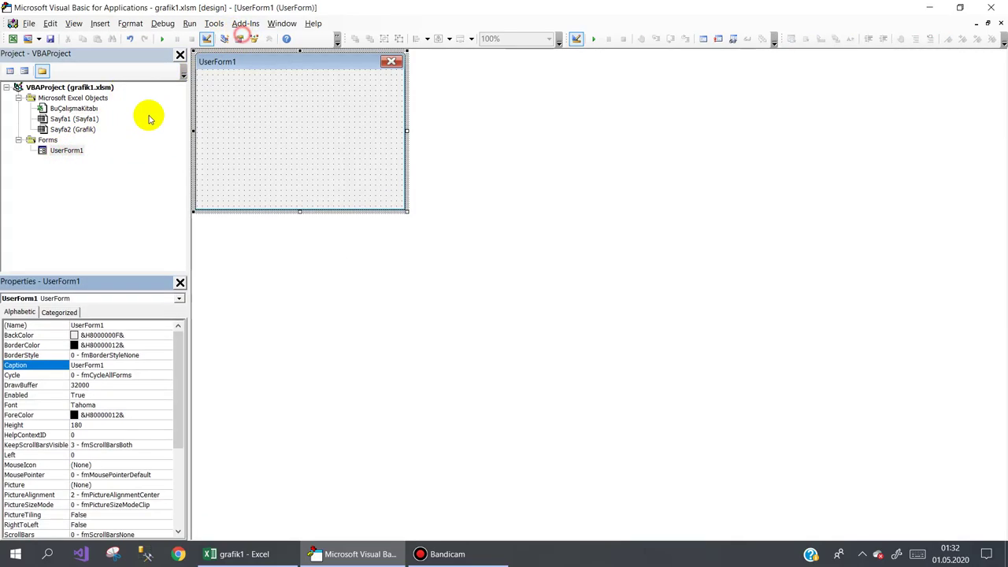
left_click(45, 326)
type("fr")
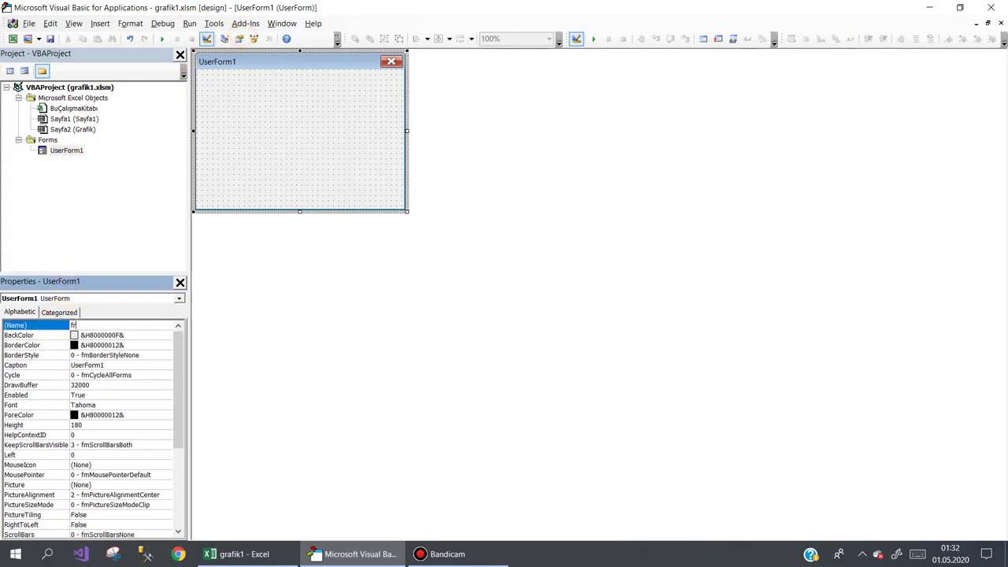
type("mk")
key("Return")
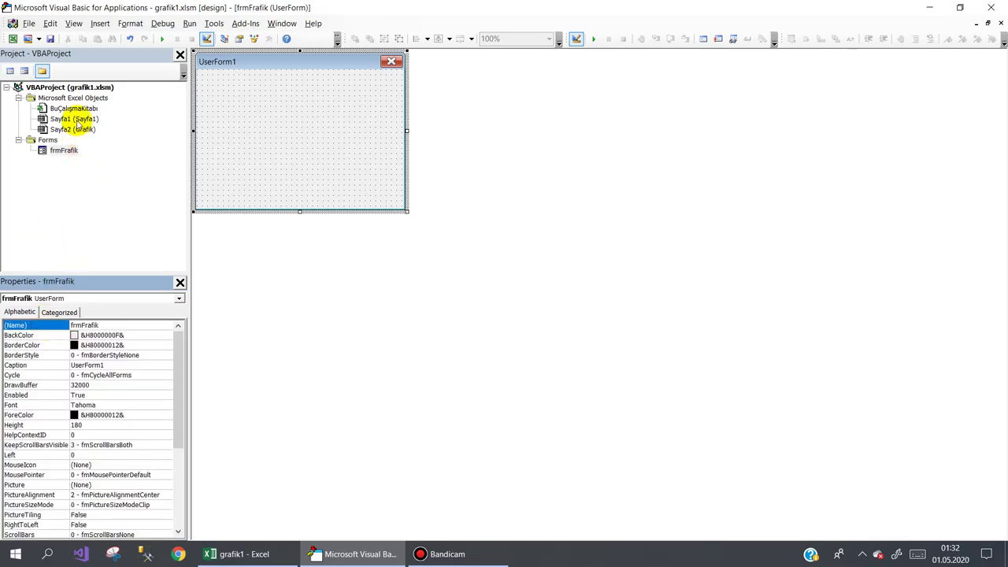
- Make CommandButton1_Click run frmFrafik.Show, then return to the form designer
double_click(75, 119)
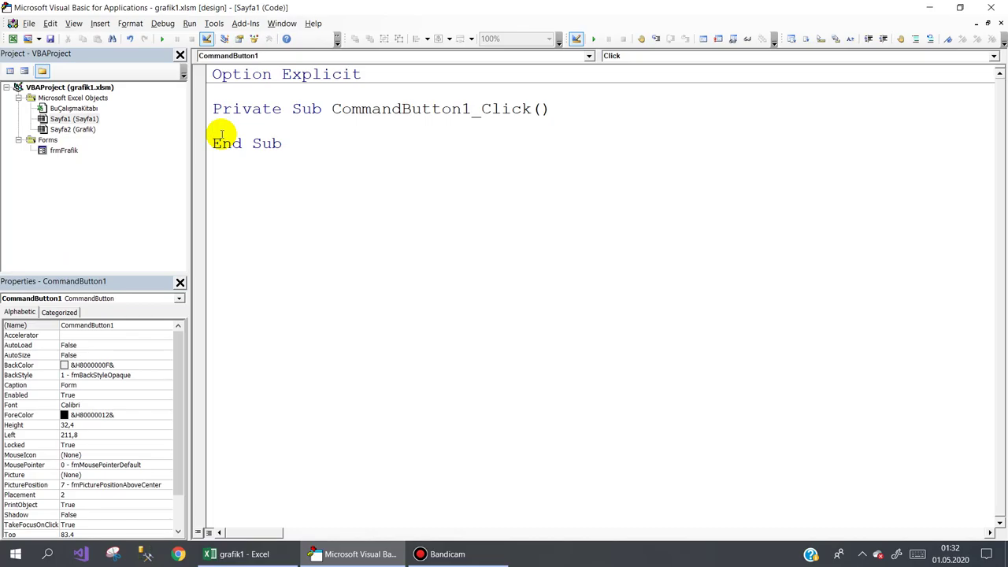
type("frmg")
key("ctrl+space")
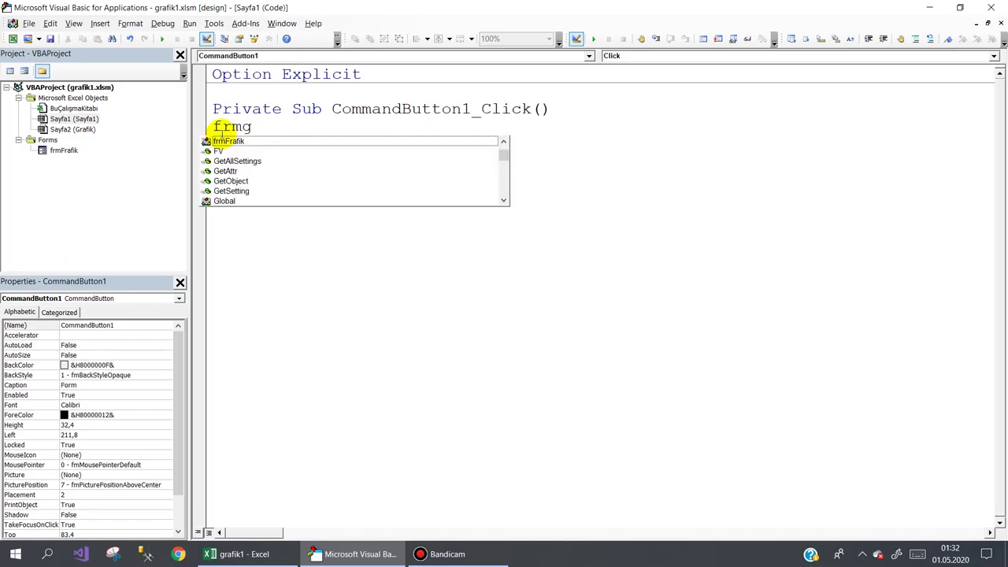
type(".")
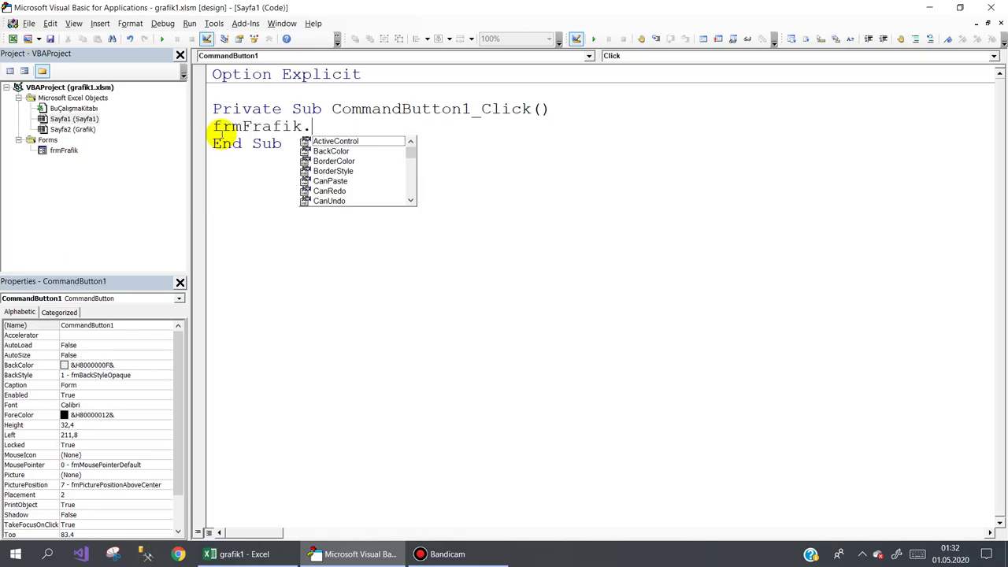
type("sh")
key("Down")
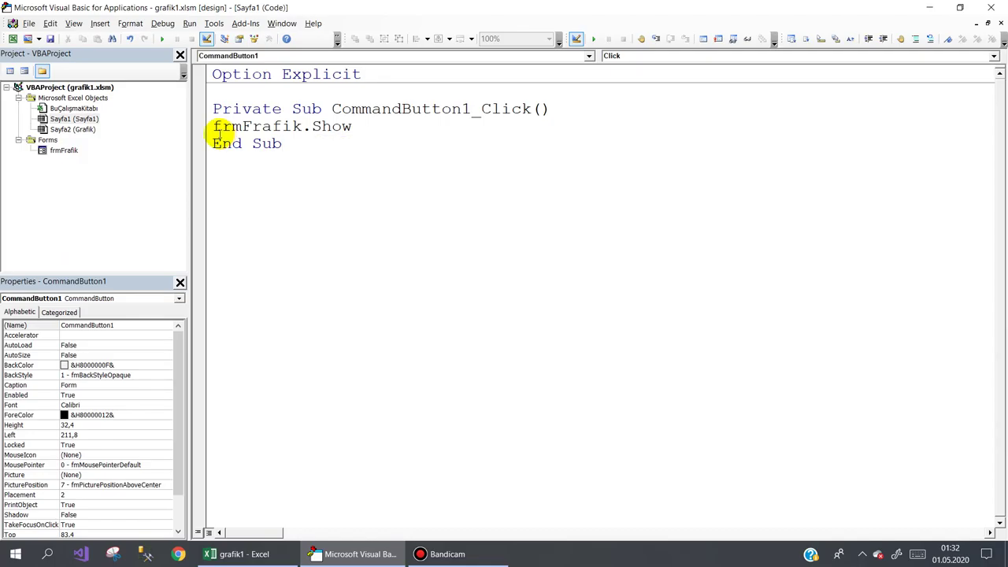
double_click(64, 150)
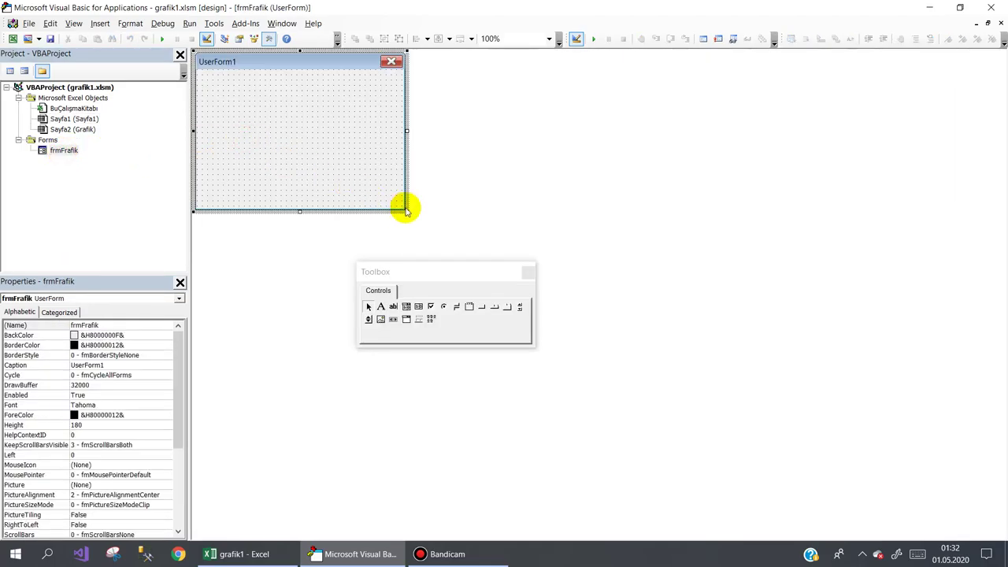
- Enlarge frmFrafik to height 288 and caption it 'Bölgelere Göre Satış Grafiği'
left_click_drag(407, 211, 592, 305)
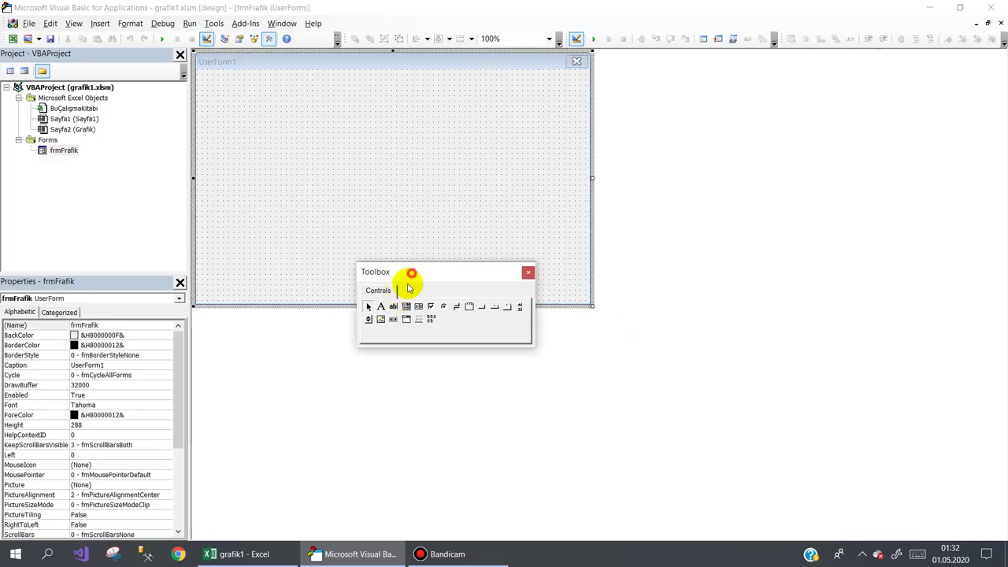
left_click_drag(412, 273, 299, 385)
left_click(286, 222)
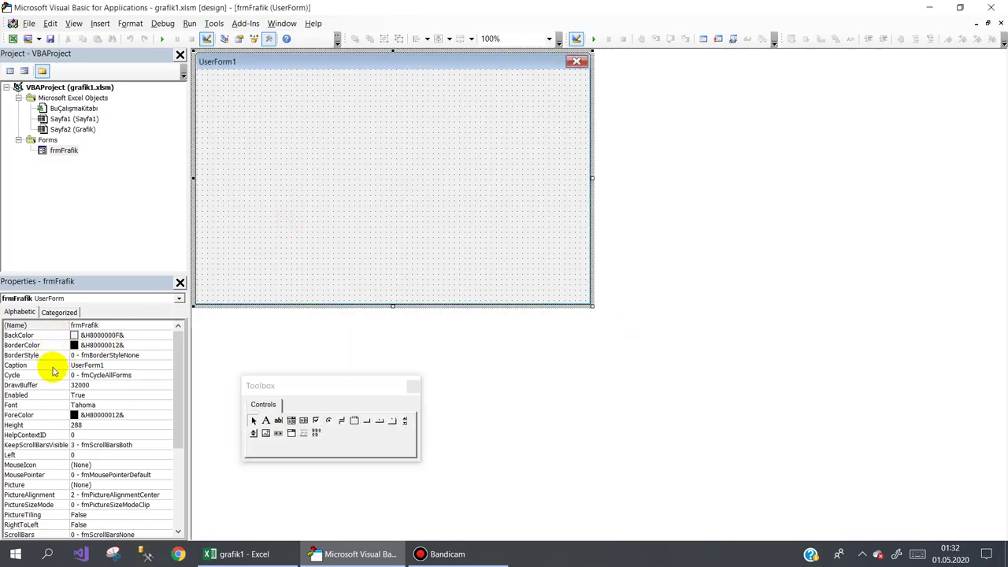
left_click(53, 367)
type("Sa")
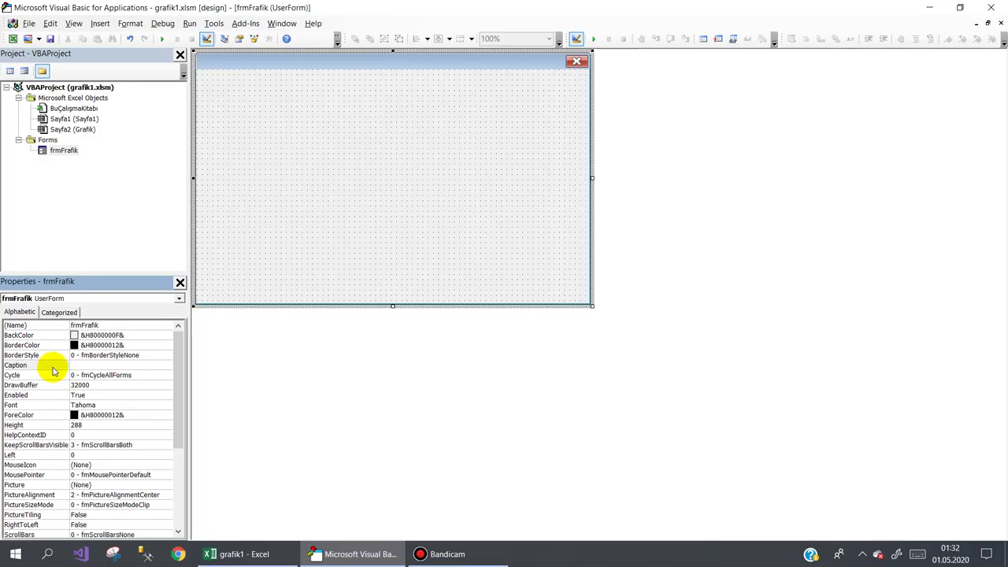
type("re Göre Satış Grafiği")
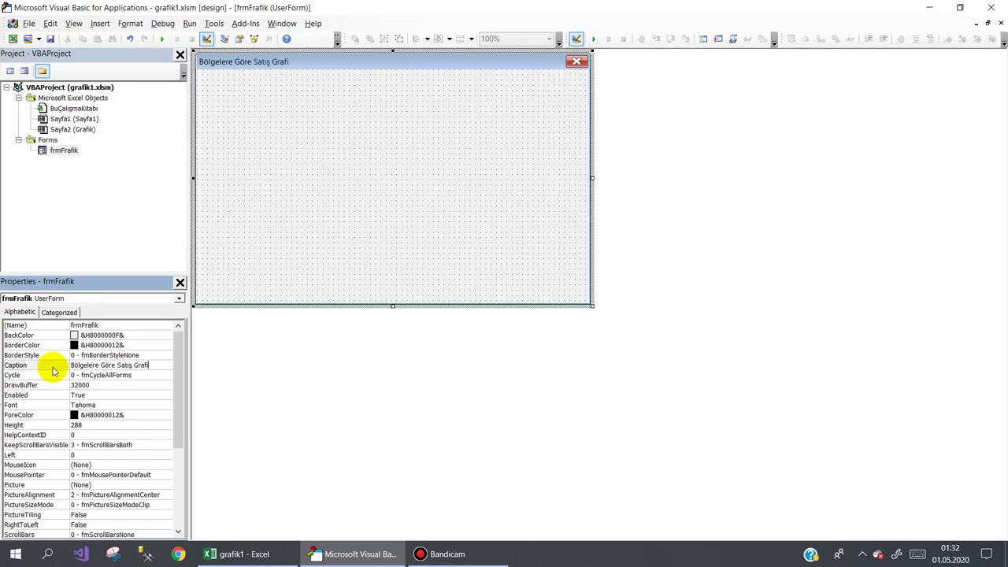
left_click(256, 161)
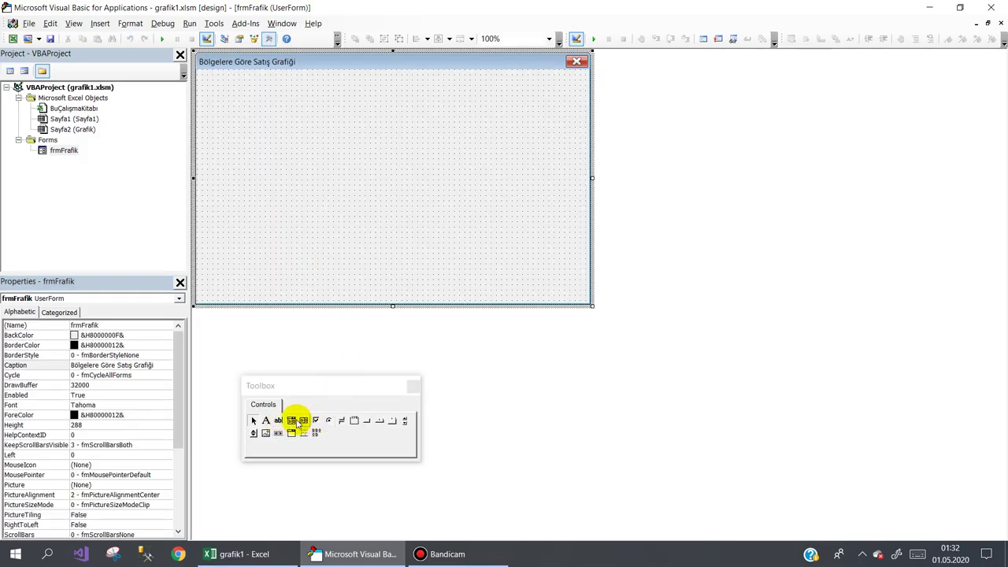
- Draw a picture-less Image1 control filling most of frmFrafik and create Image1_Click
left_click(266, 434)
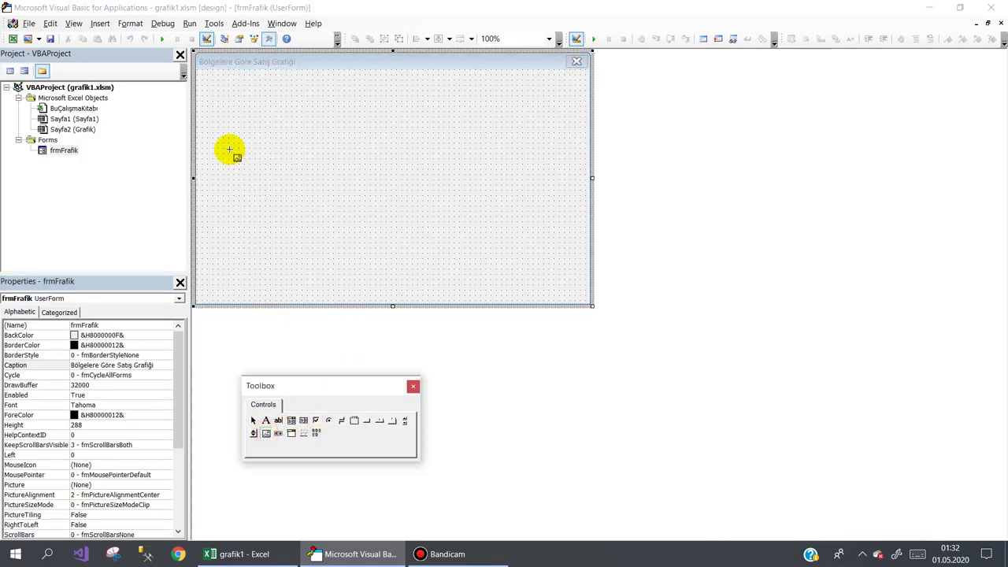
mouse_move(209, 74)
left_mouse_down()
mouse_move(566, 274)
mouse_move(576, 291)
left_mouse_up()
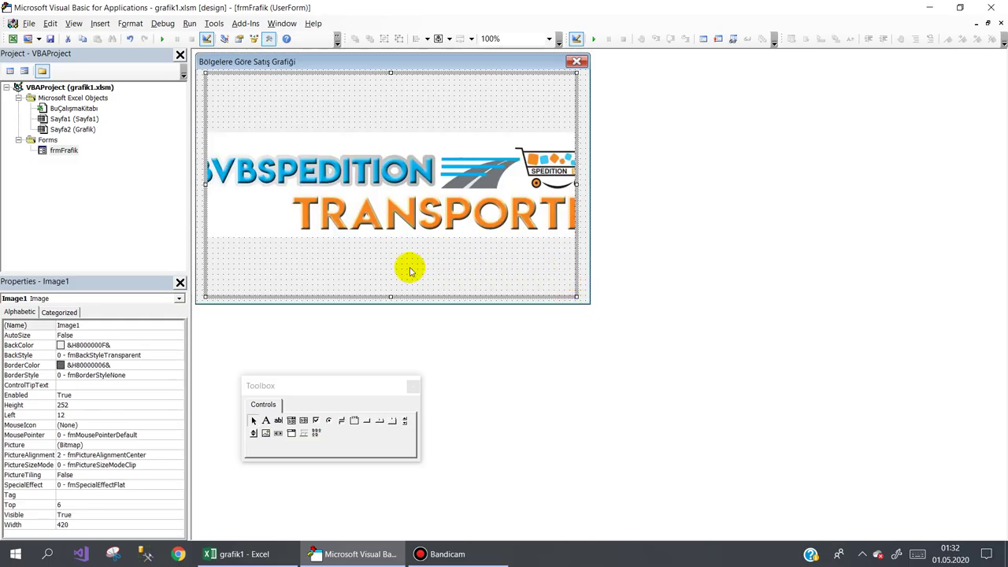
left_click(69, 446)
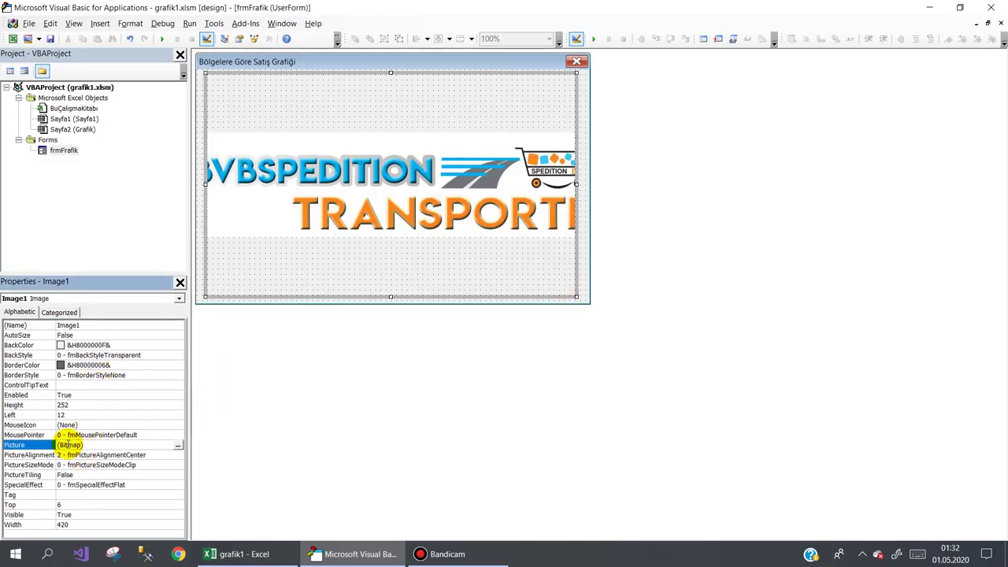
key("Delete")
left_click(364, 74)
left_click(358, 148)
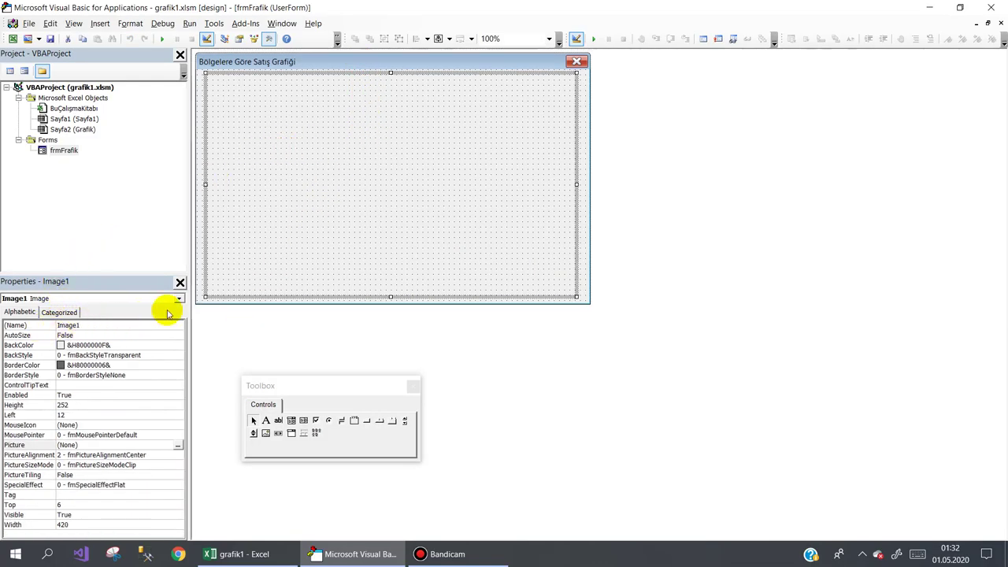
left_click(585, 214)
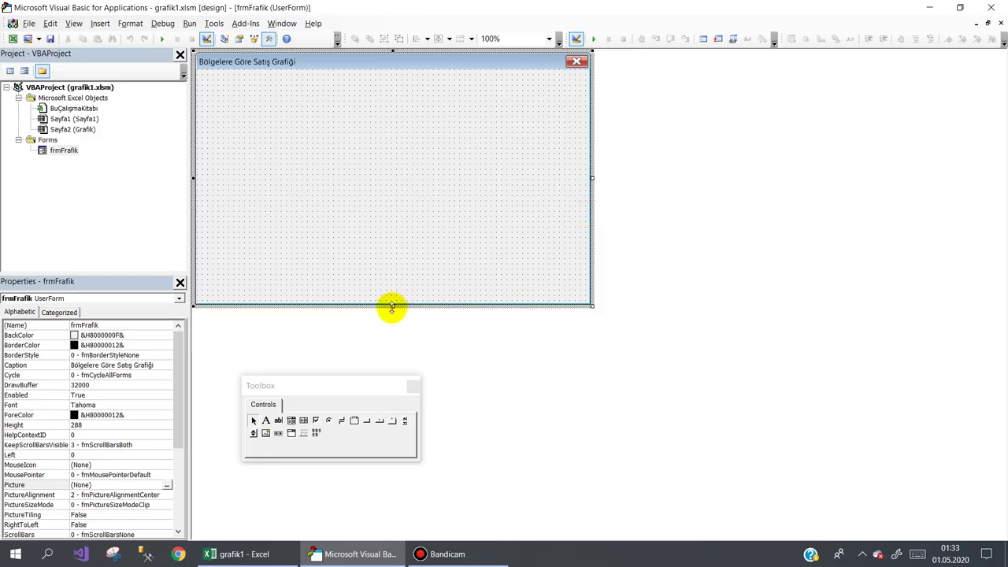
left_click_drag(392, 305, 392, 305)
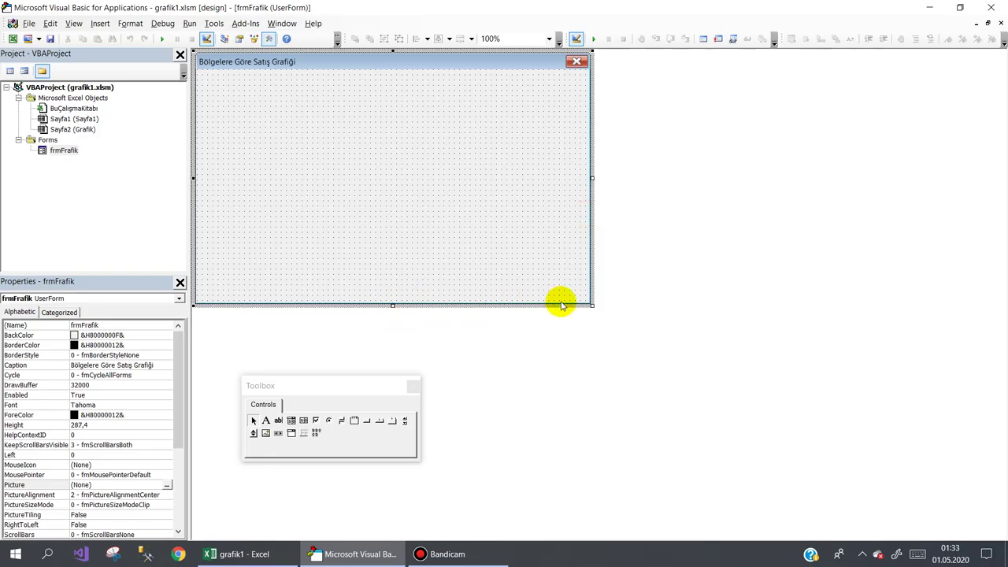
double_click(567, 297)
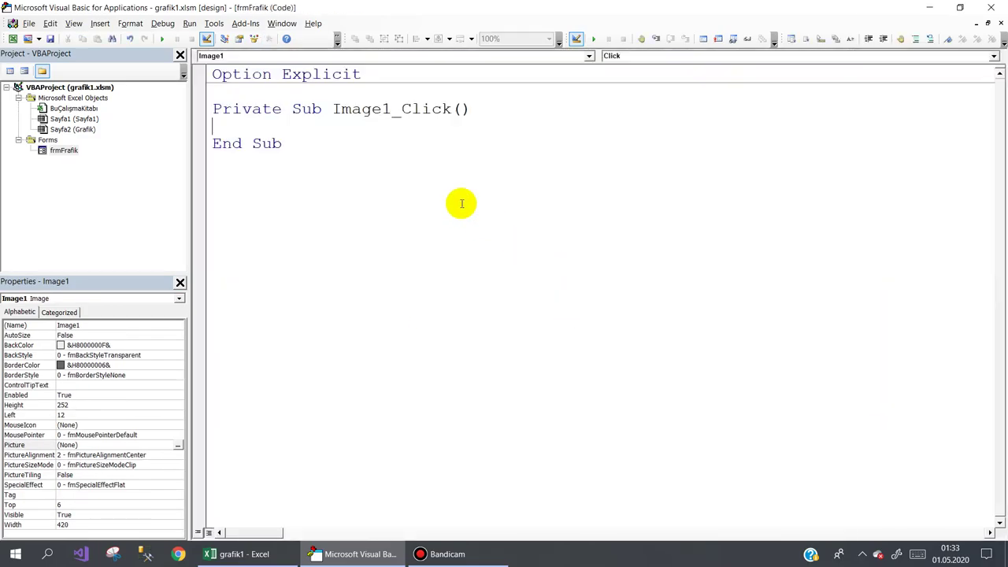
- Add empty UserForm_Click and UserForm_Activate procedures to the frmFrafik code
left_click(639, 55)
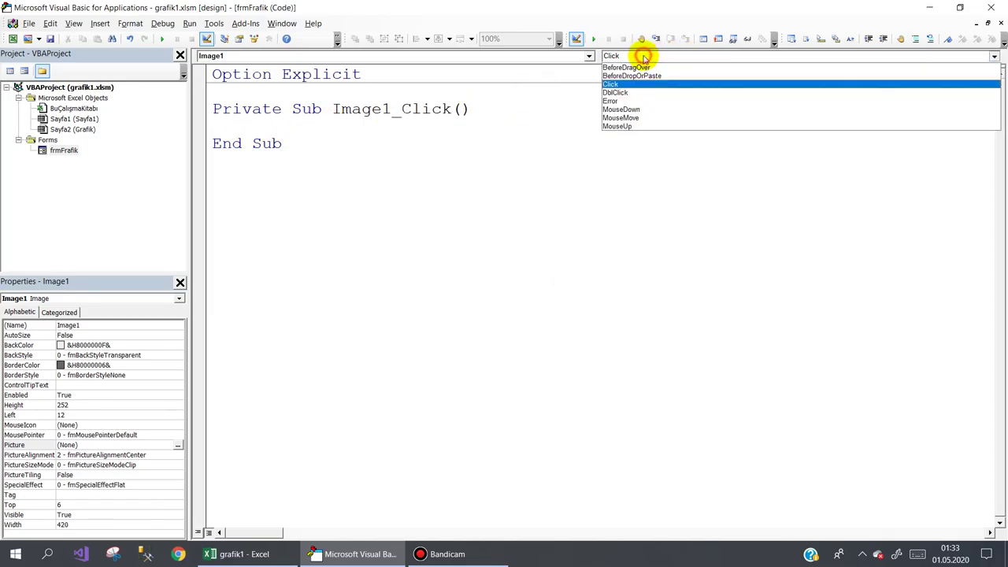
left_click(257, 54)
double_click(63, 151)
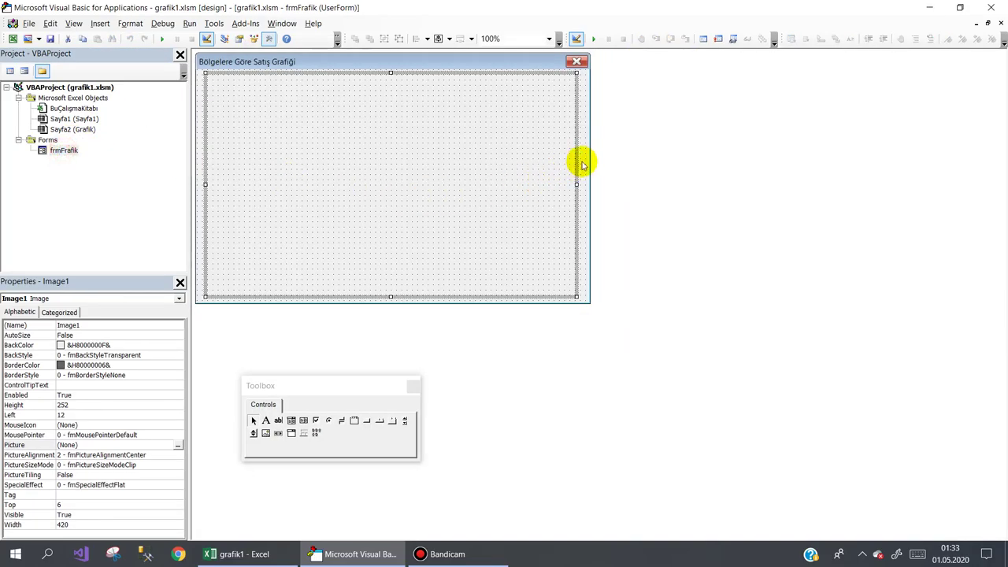
double_click(580, 163)
left_click(653, 53)
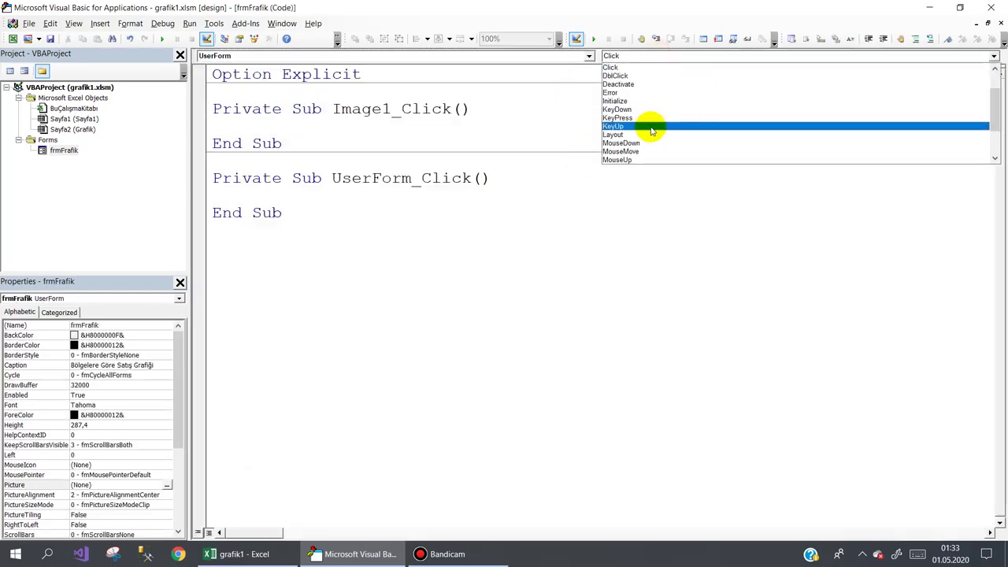
left_click(623, 68)
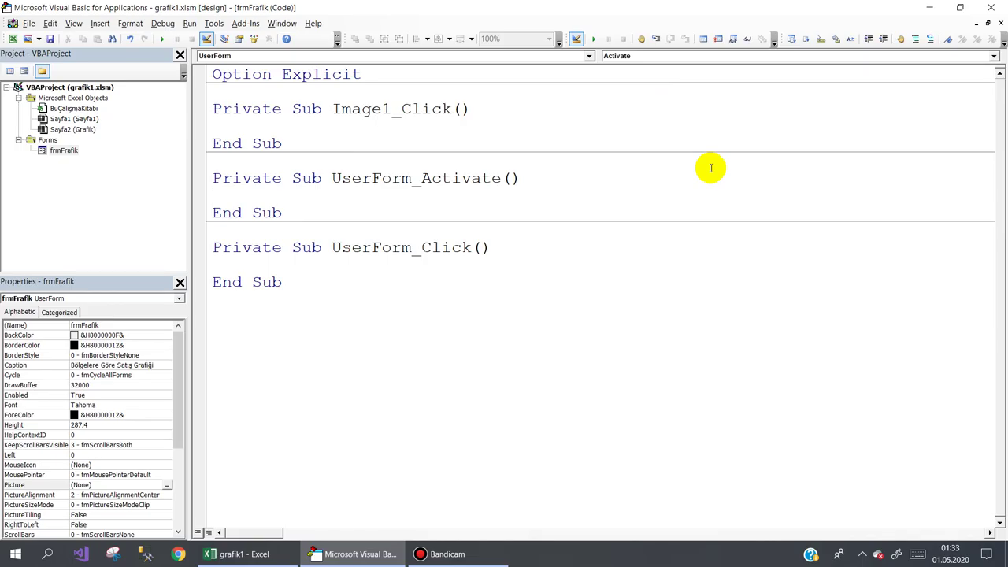
- In UserForm_Activate, declare Dim gr As Chart and begin Set gr = Sheets("Sayfa1")
type("dim gr a")
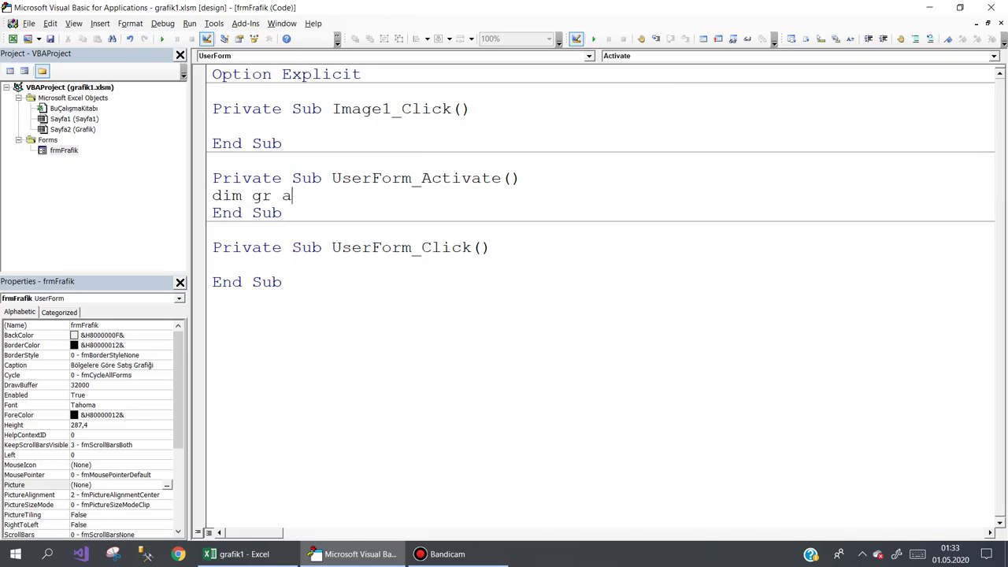
type("s cha")
left_click(711, 168)
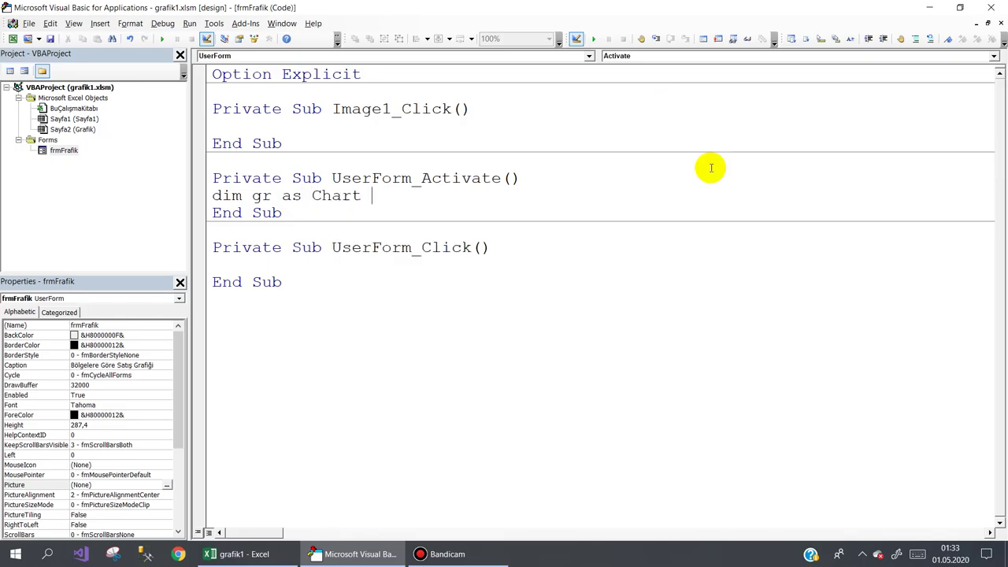
key("Return")
type("set gr=sh")
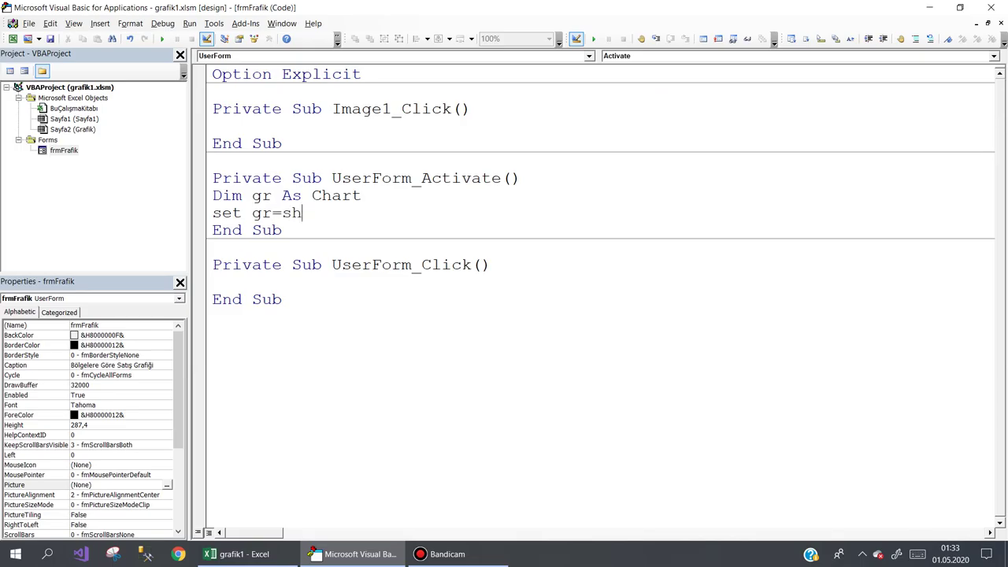
key("ctrl+space")
type("(")
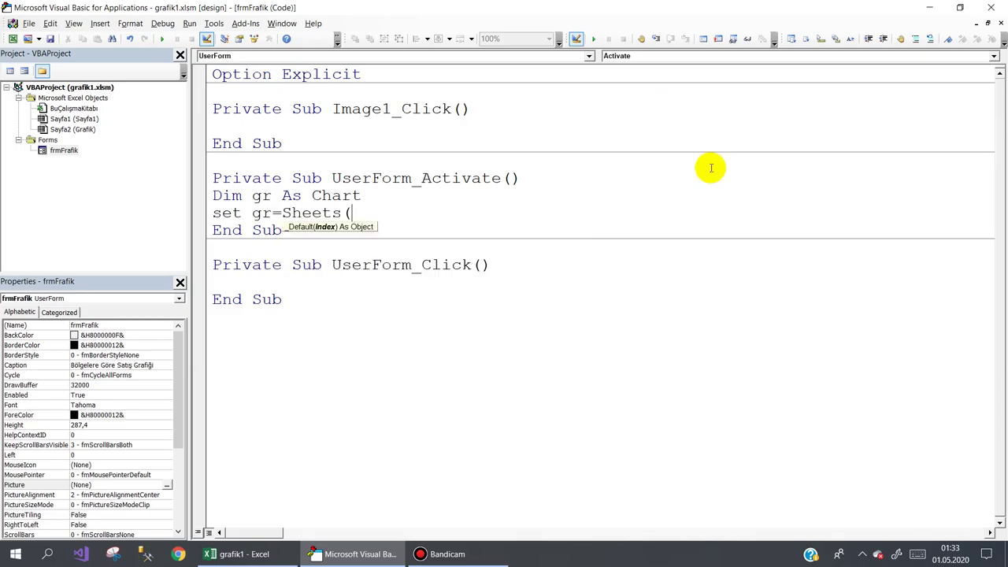
type("\"Sayfa1")
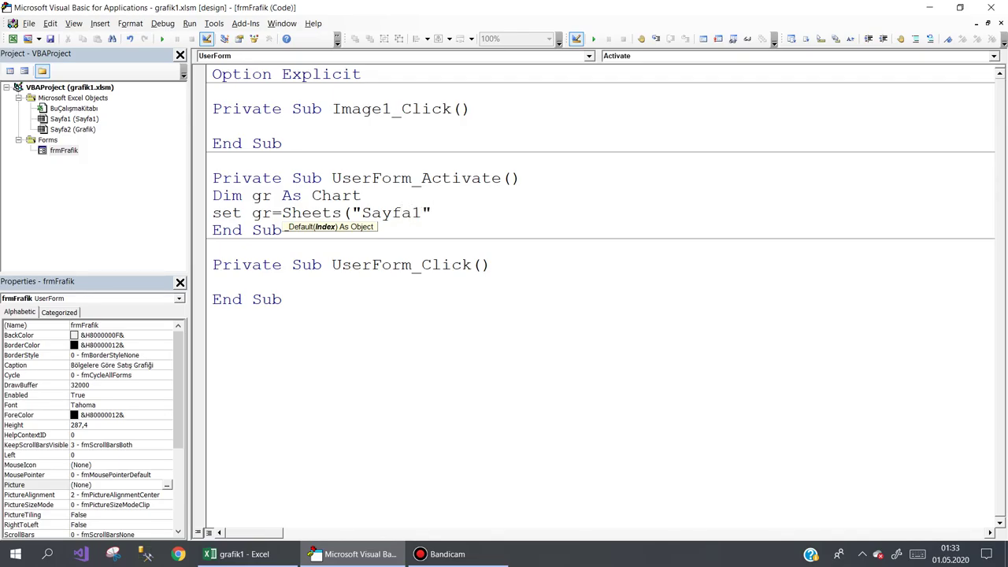
type(")")
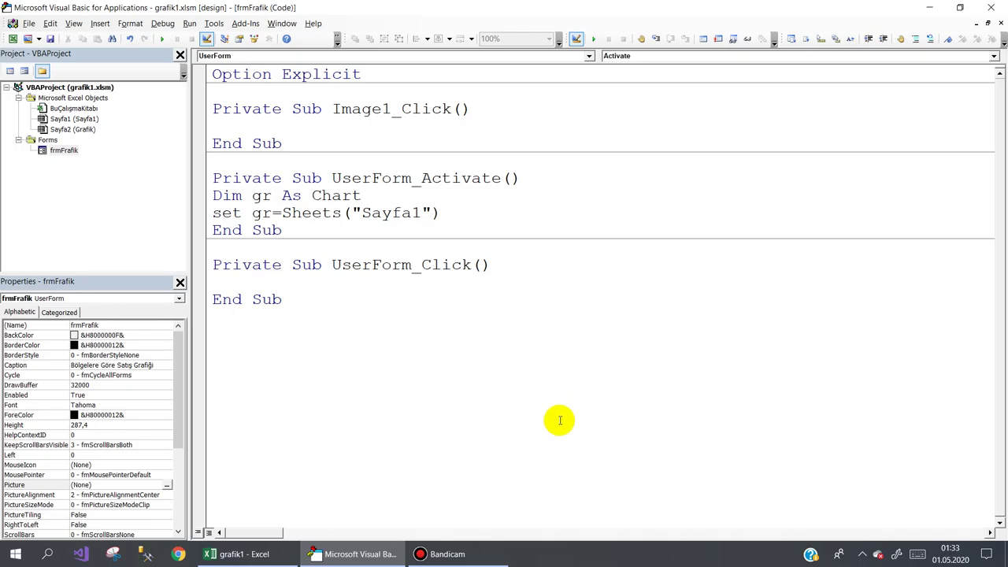
- Change the assignment to Set gr = Sheets("Grafik").ChartObjects(1).Chart
left_click(362, 555)
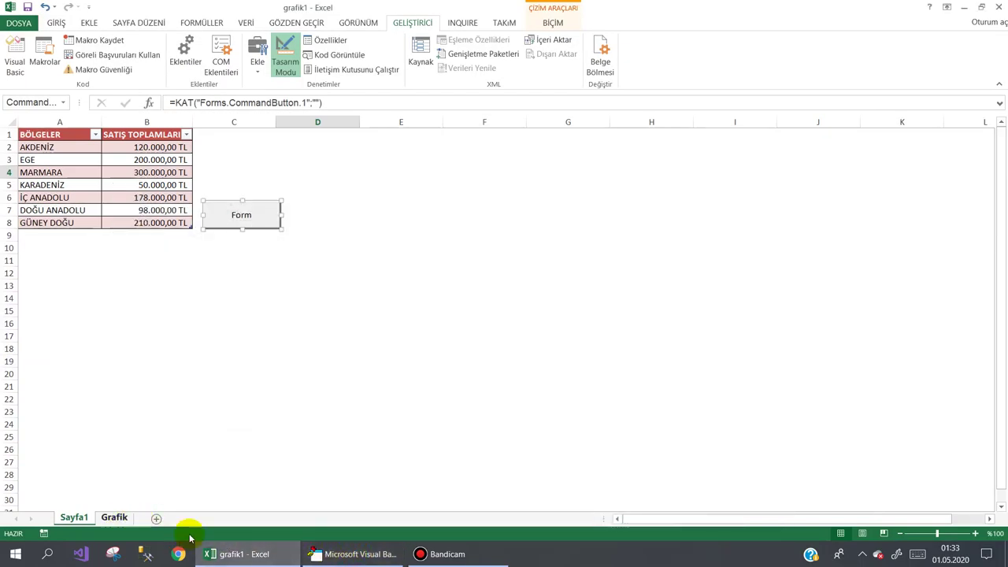
left_click(363, 554)
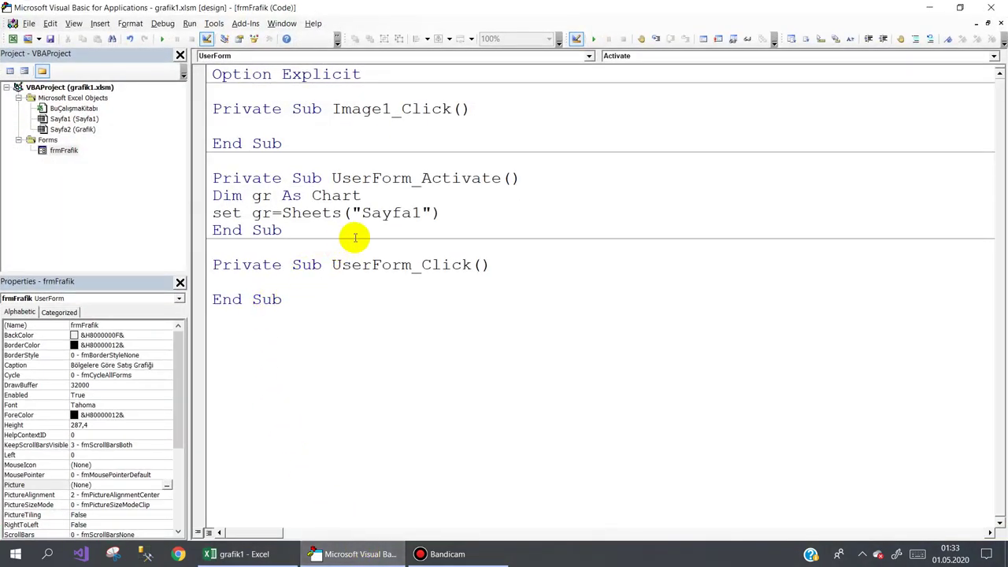
double_click(378, 214)
type("Grafik")
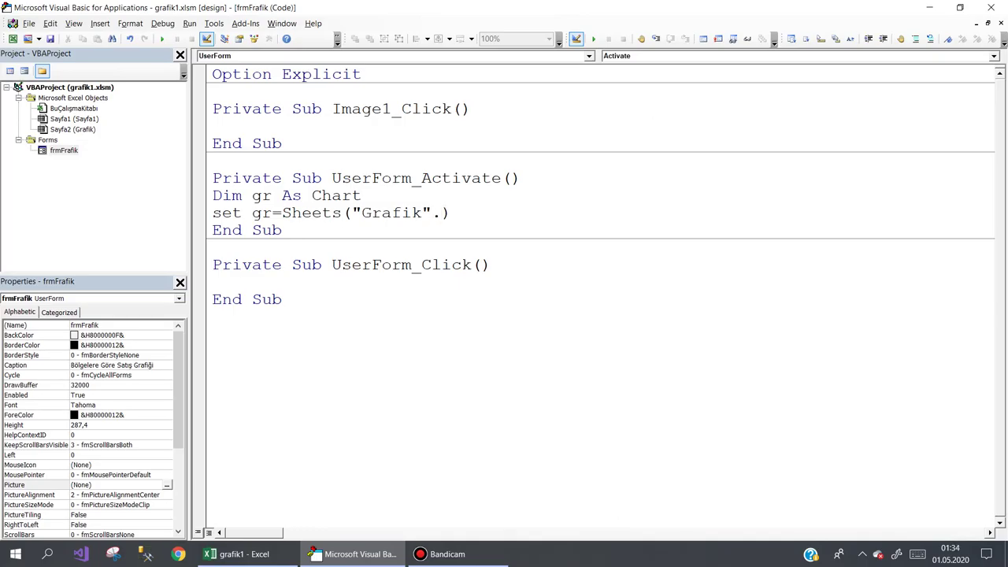
key("BackSpace")
key("Return")
key("BackSpace")
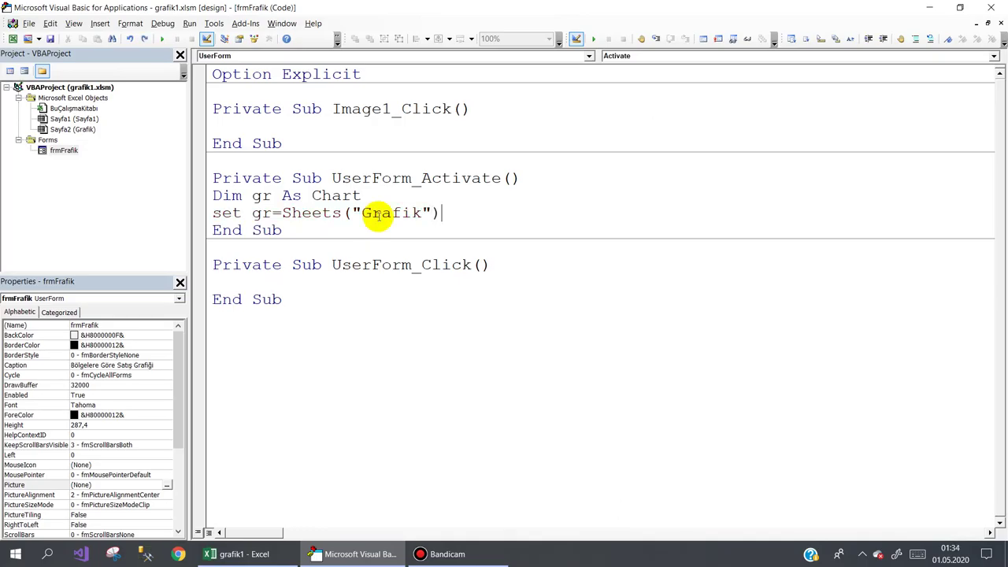
type(".Cha")
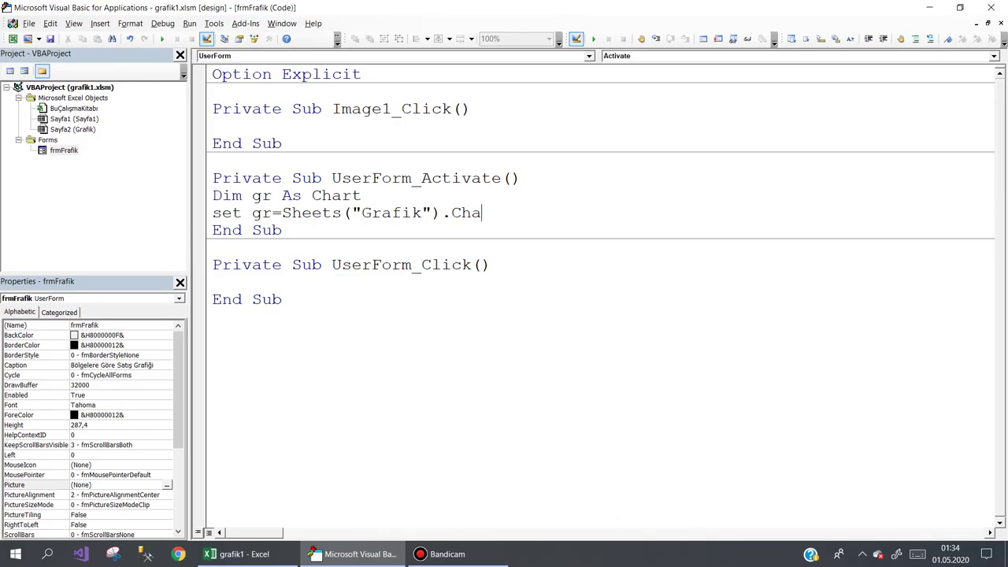
type("rt")
type("Obje")
type("cts")
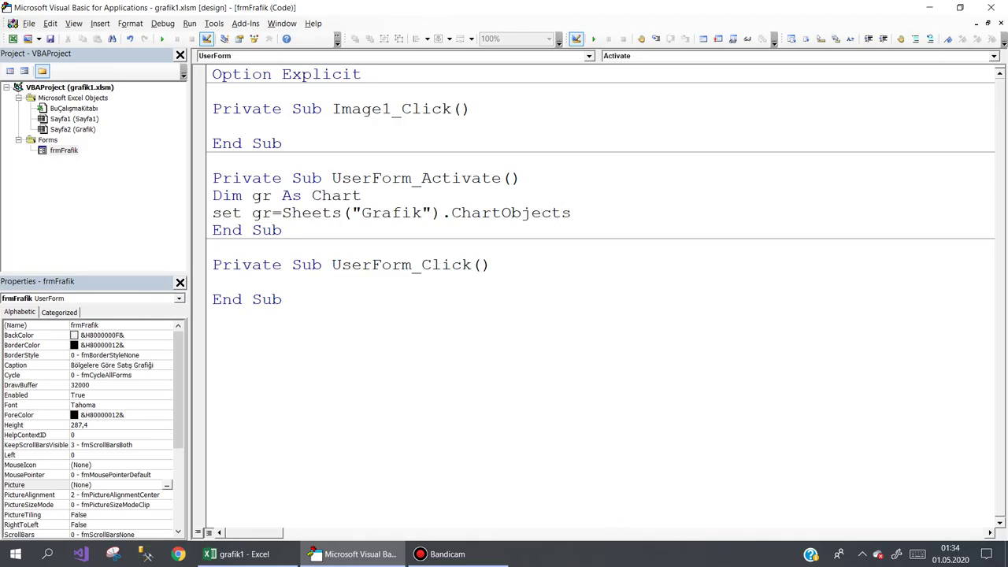
type("(1")
type(")")
type(".Cha")
type("rt")
key("Return")
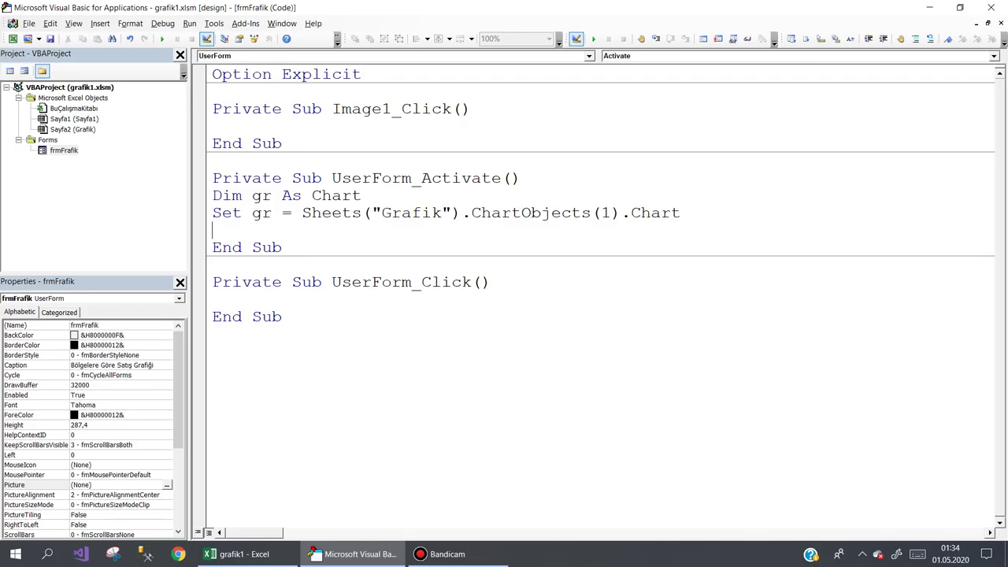
- Insert Dim dosya As String above the Set gr line
left_click(213, 213)
key("Return")
key("Up")
type("dim dosya ")
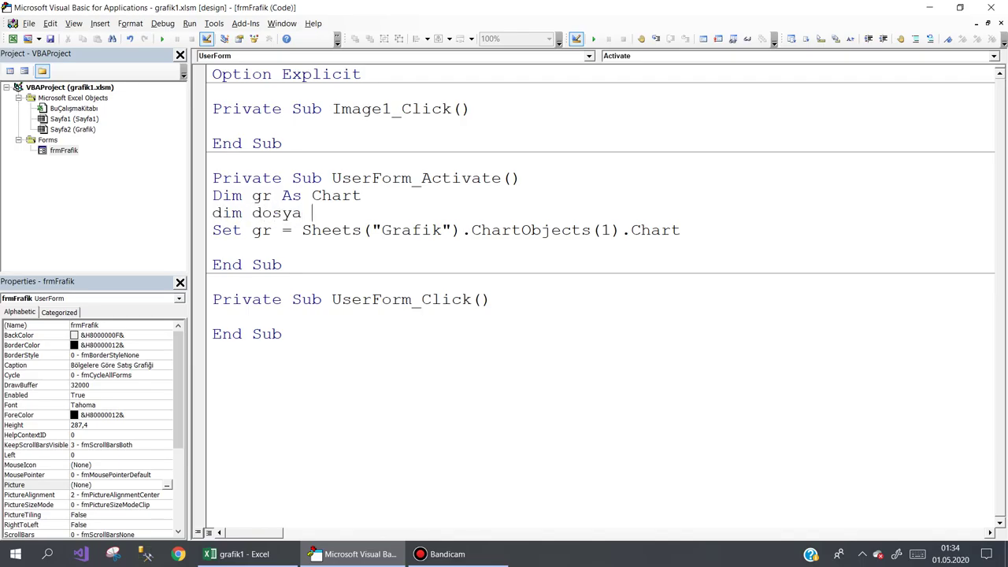
type("as ")
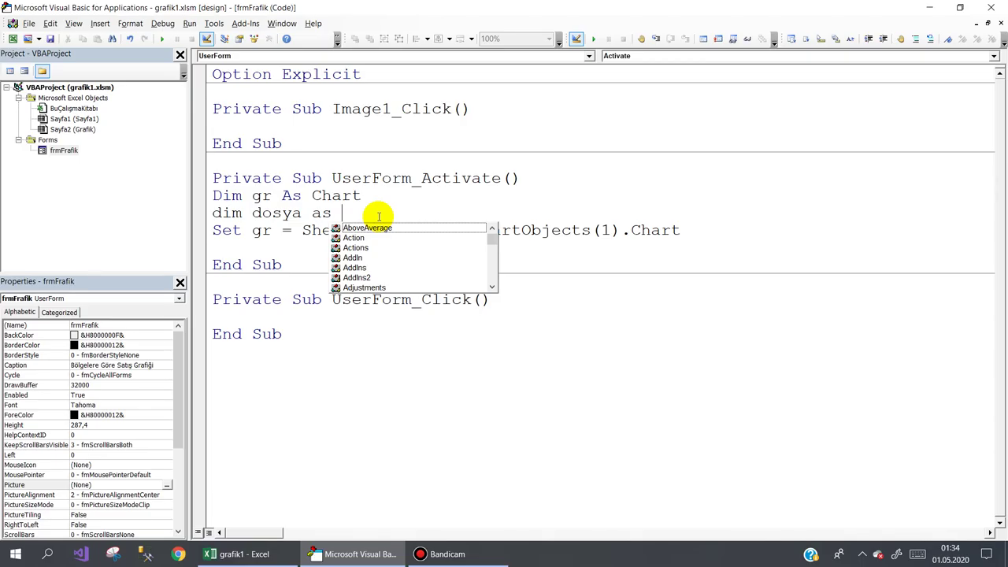
type("str")
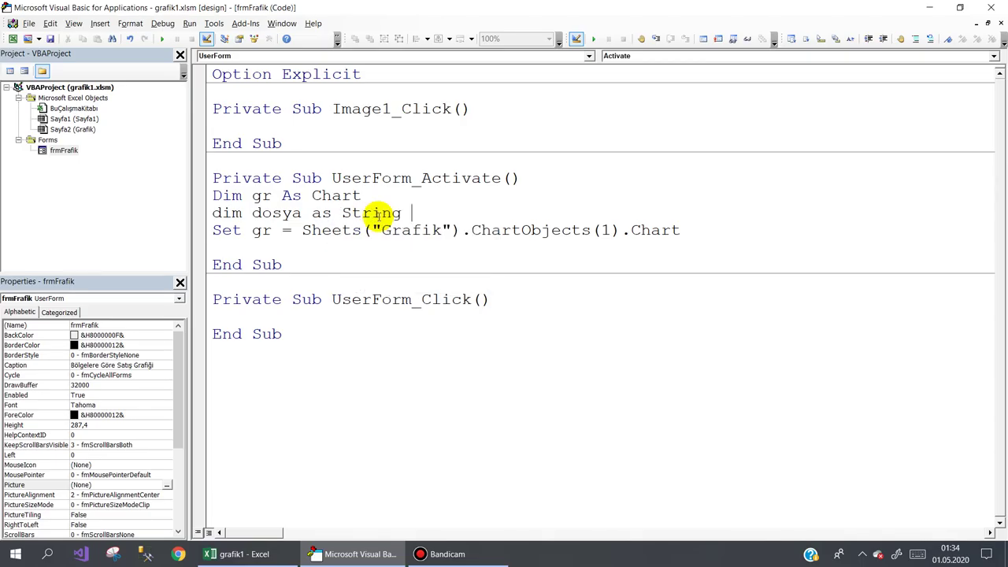
key("Down")
key("Down")
- Assign dosya = ThisWorkbook.Path & Application.PathSeparator & "grafik.jpg"
type("dosya")
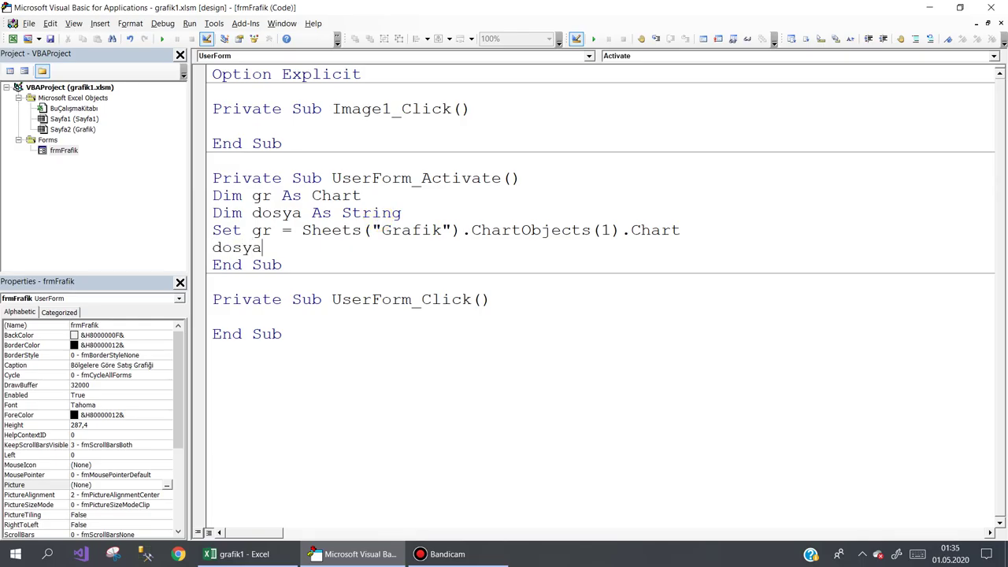
type("=")
type("th")
type("isWorkbook")
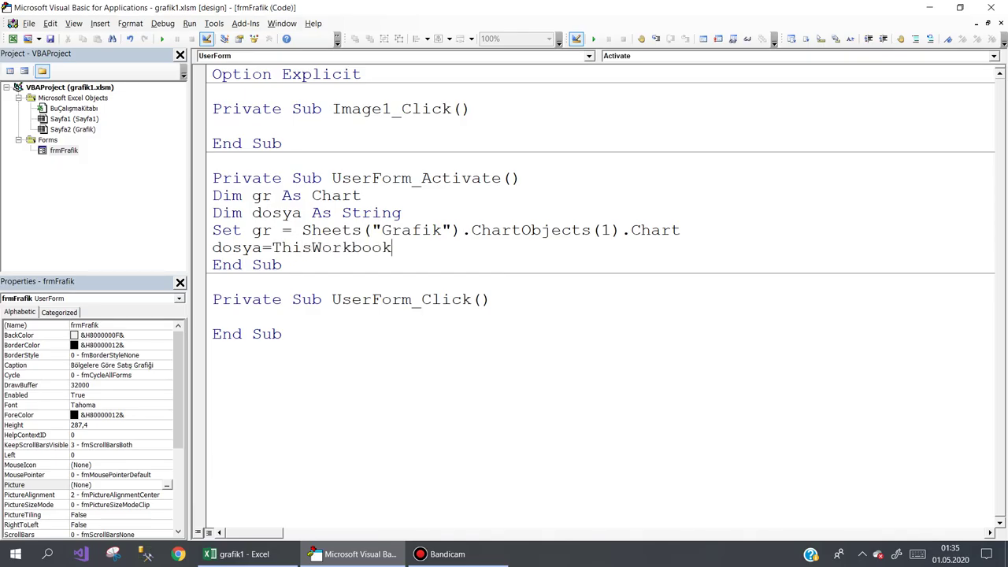
type(".")
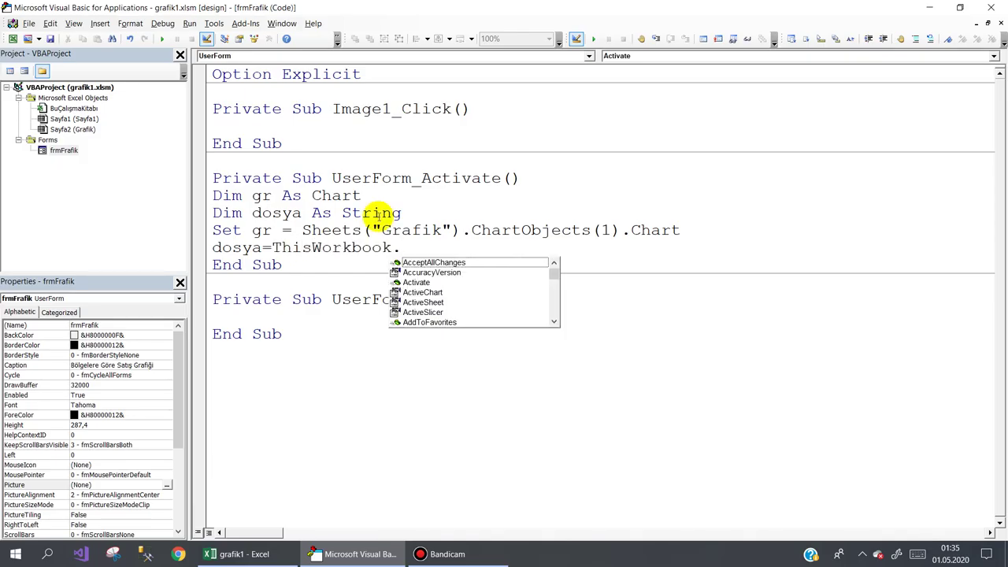
type("pa")
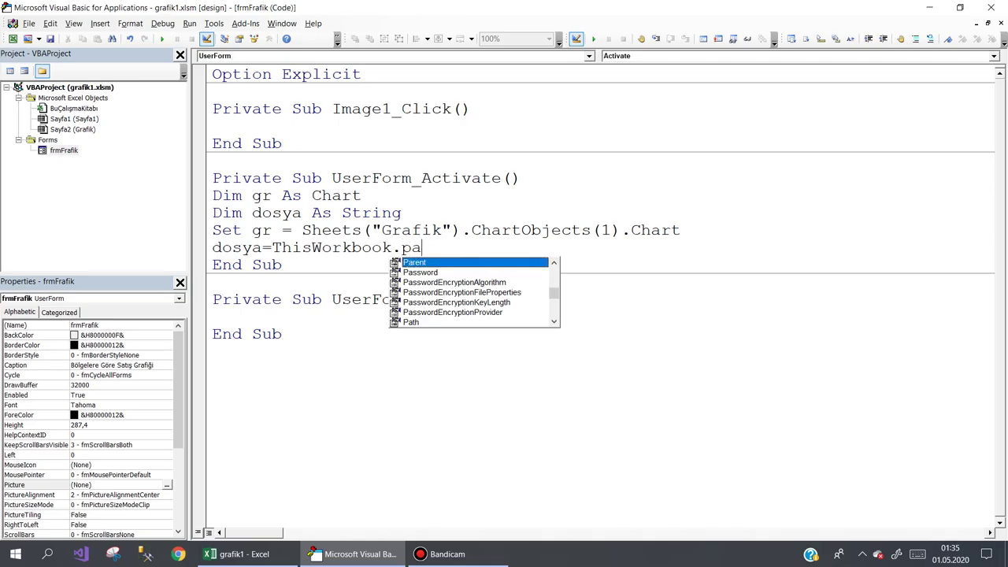
key("Down")
key("Down")
key("Down")
key("Down")
key("Down")
key("Down")
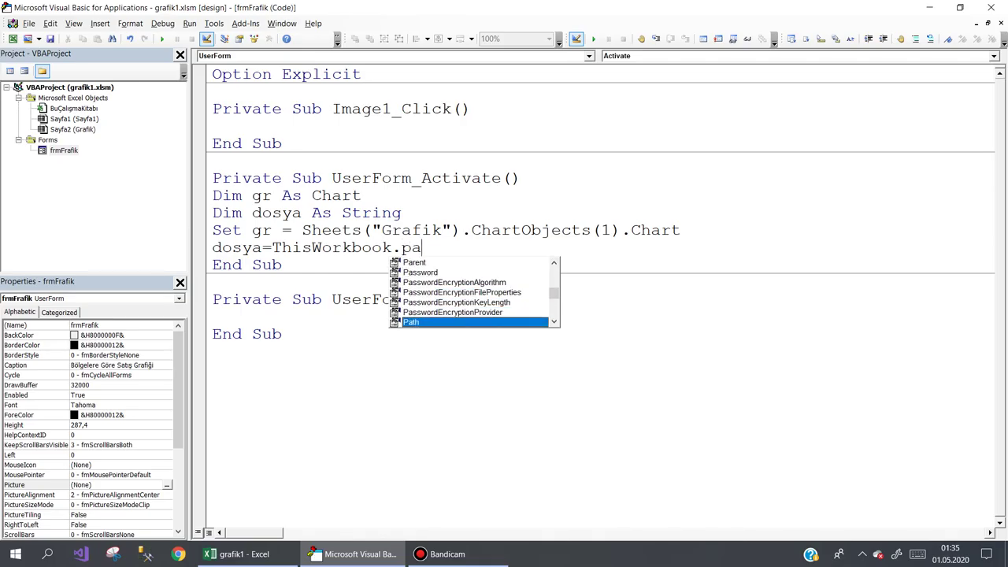
key("space")
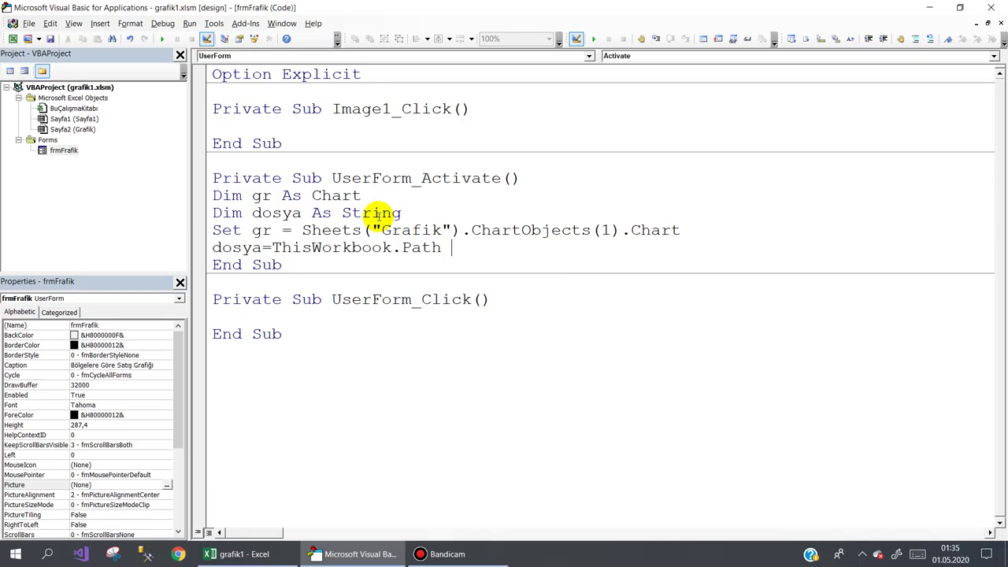
type("& ")
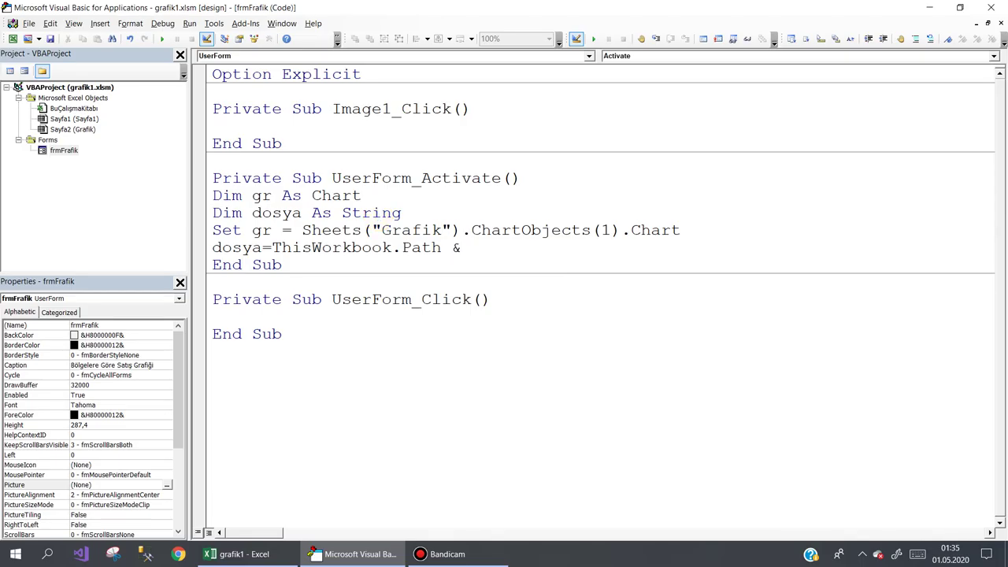
type("app")
key("ctrl+space")
type(".")
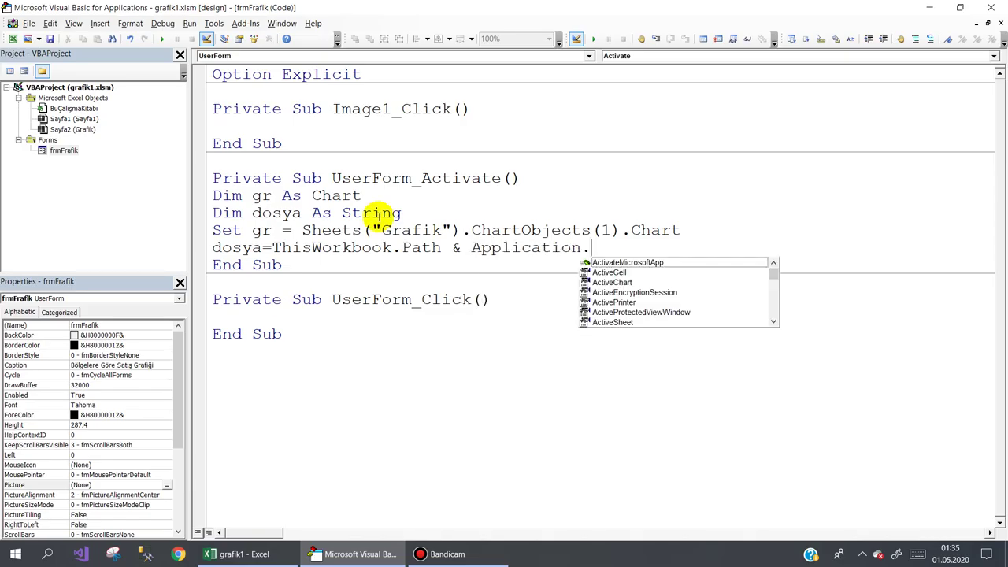
type("pa")
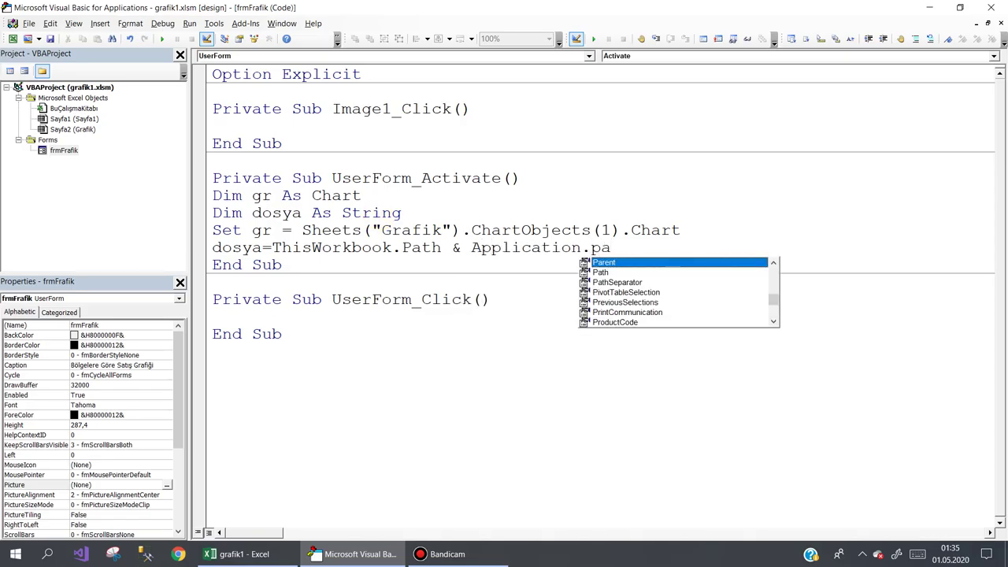
key("Down")
key("Down")
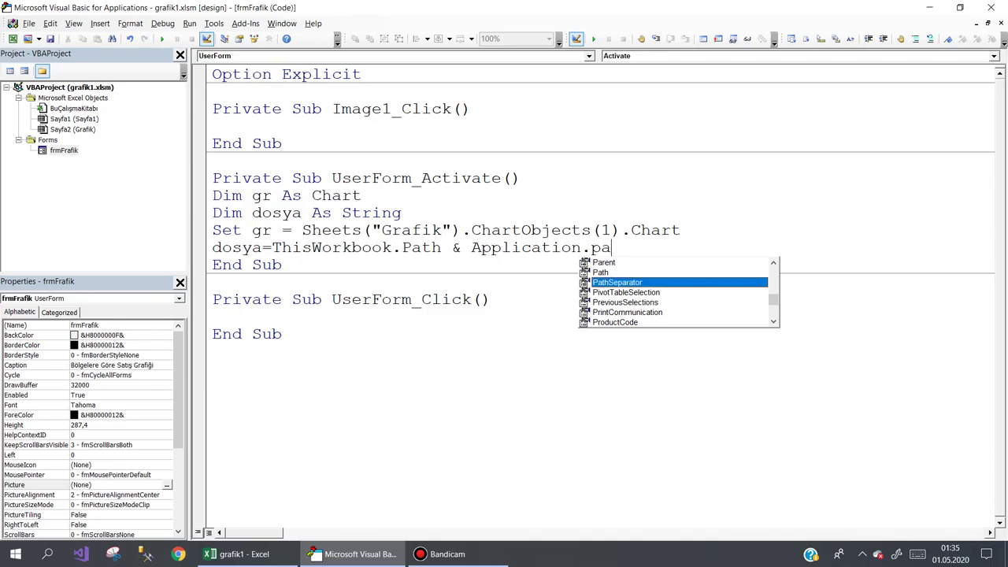
type("& ")
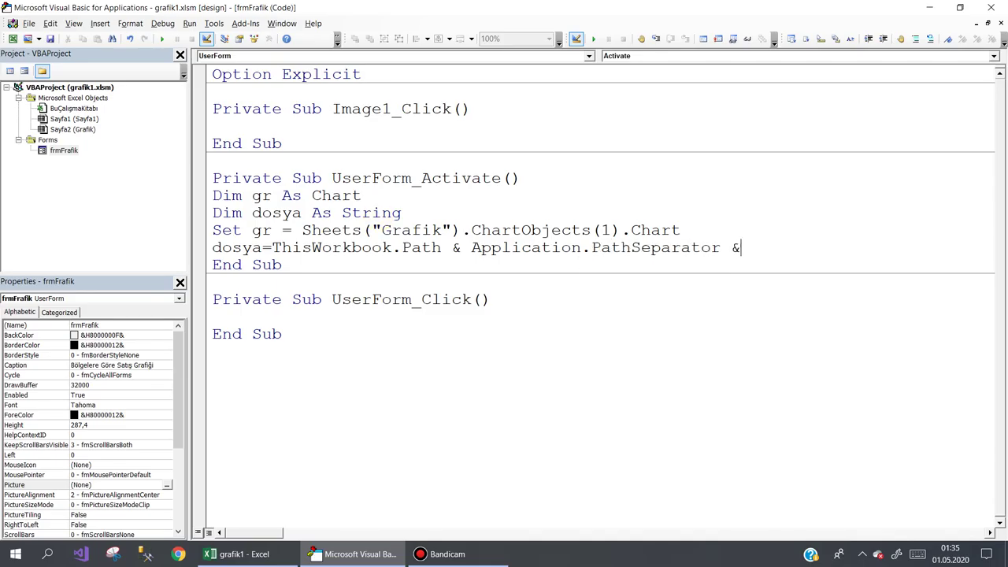
type("\"")
type("gra")
type("fik.j")
type("pg\"")
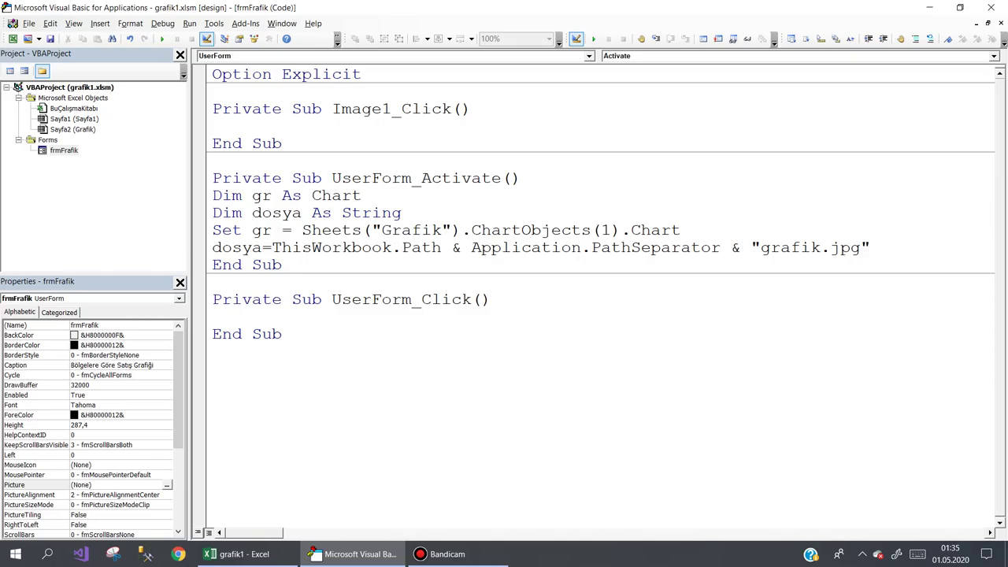
key("Return")
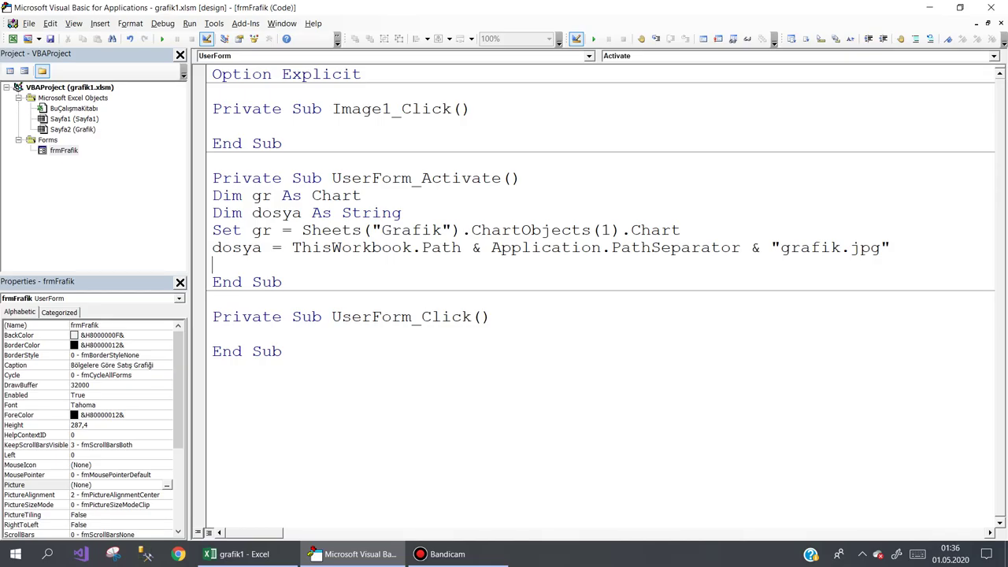
- Begin the export statement as gr.Export Filename:=dosya, fixing the typos along the way
type("gr.e")
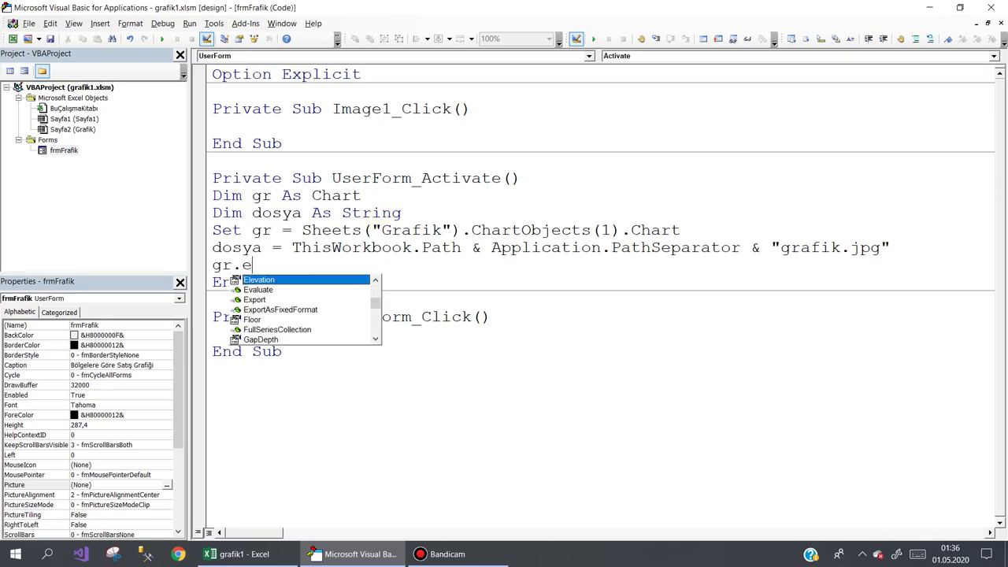
type("xport")
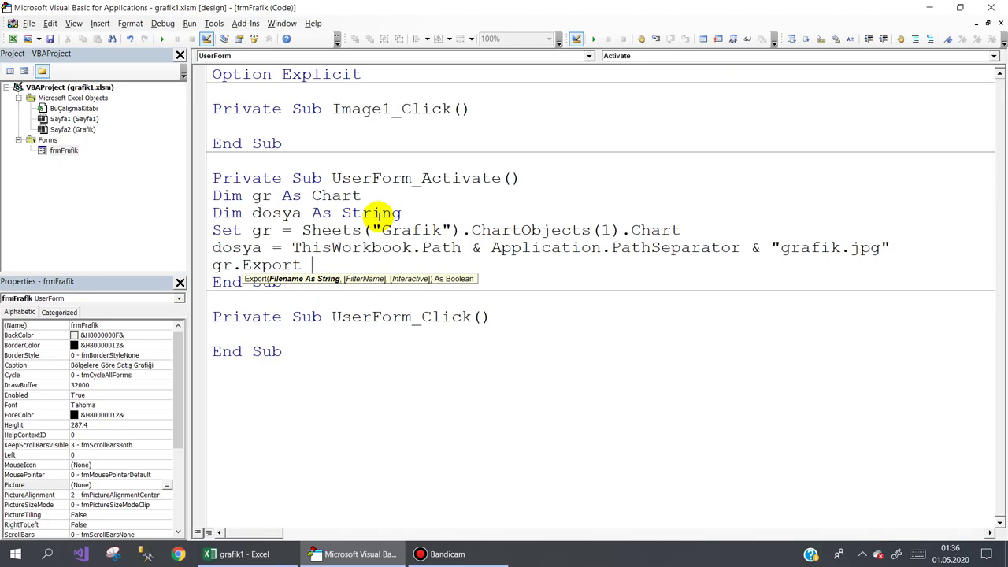
type(" file")
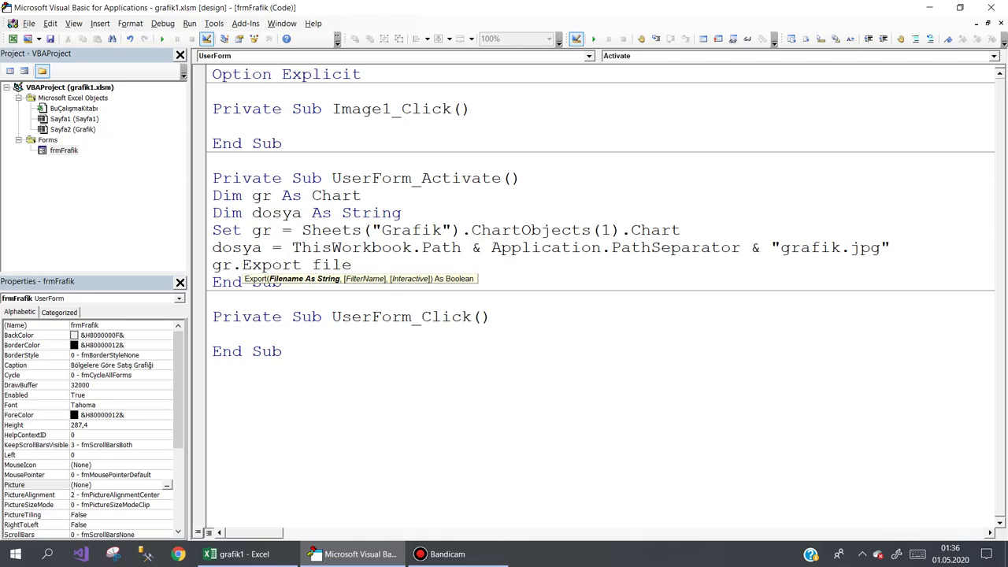
key("ctrl+space")
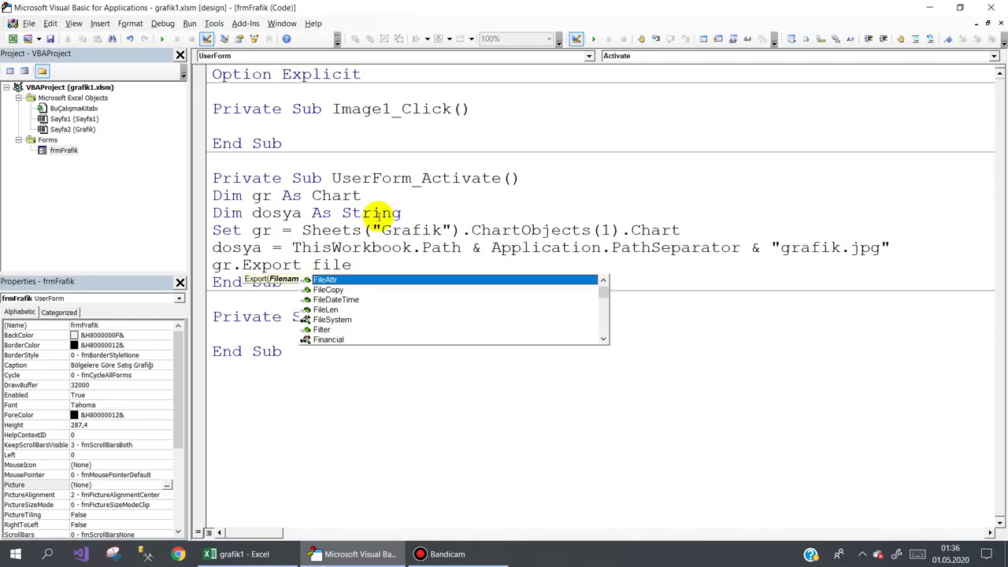
type("N")
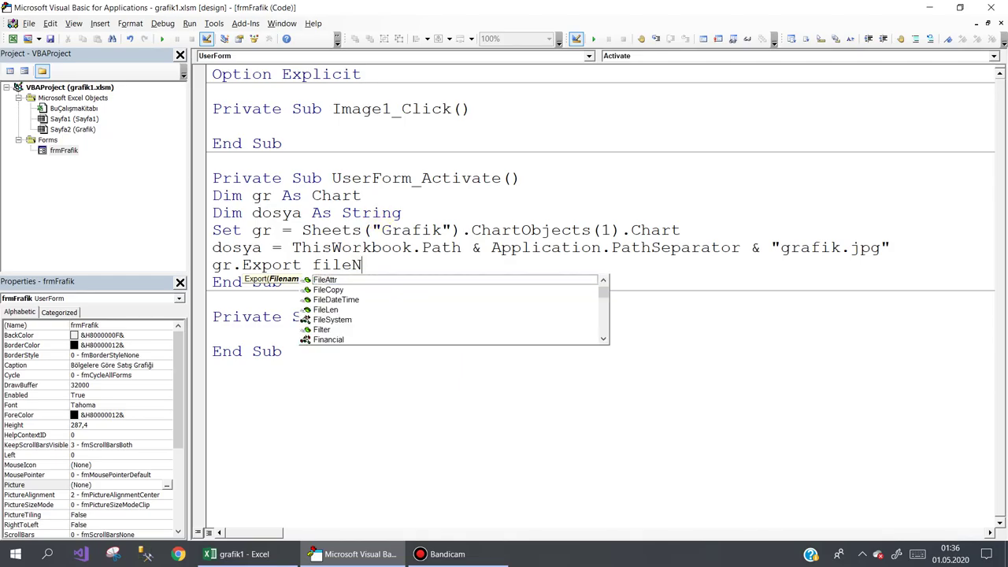
key("BackSpace")
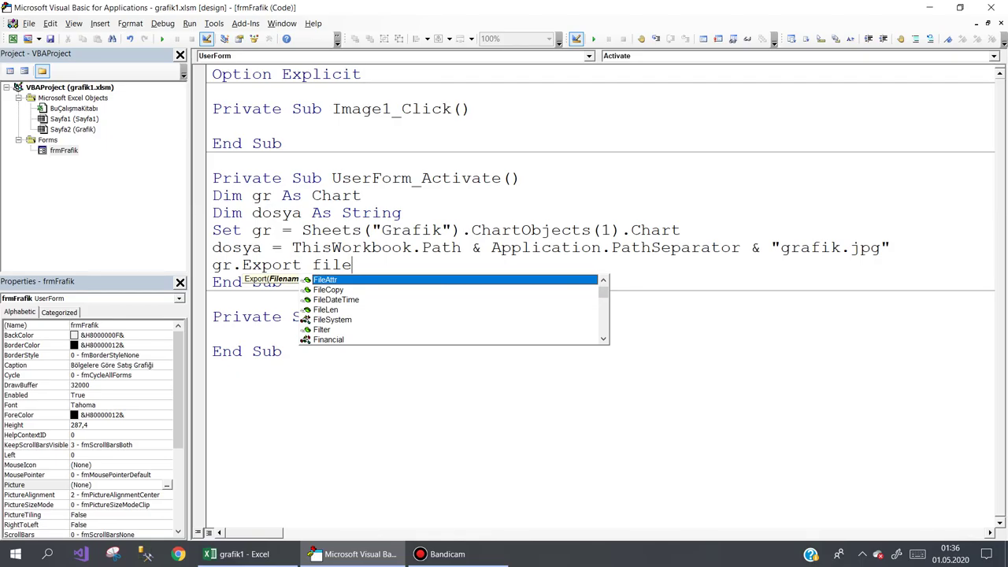
type("NAME")
key("BackSpace")
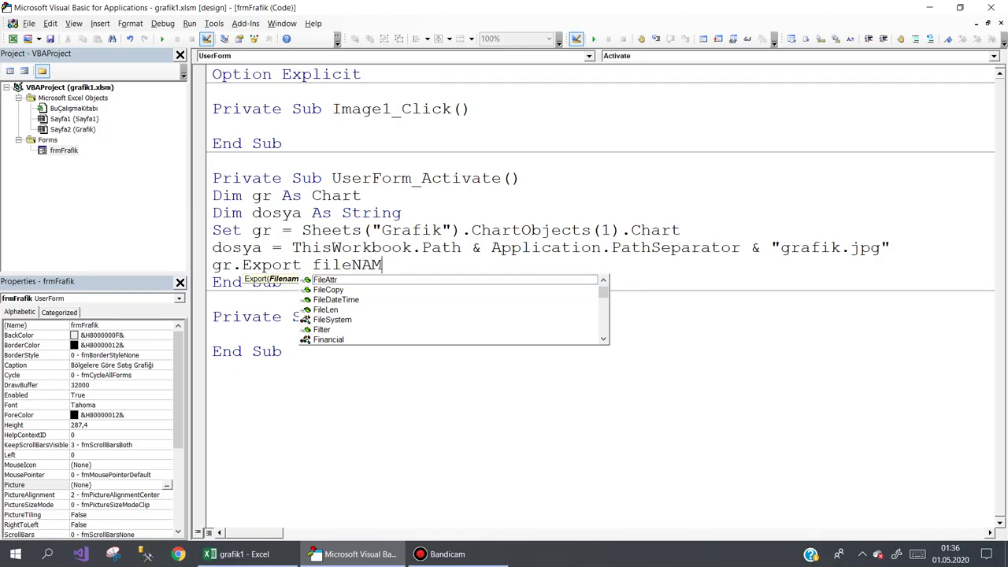
key("BackSpace")
key("BackSpace")
key("BackSpace")
type("name")
type(":")
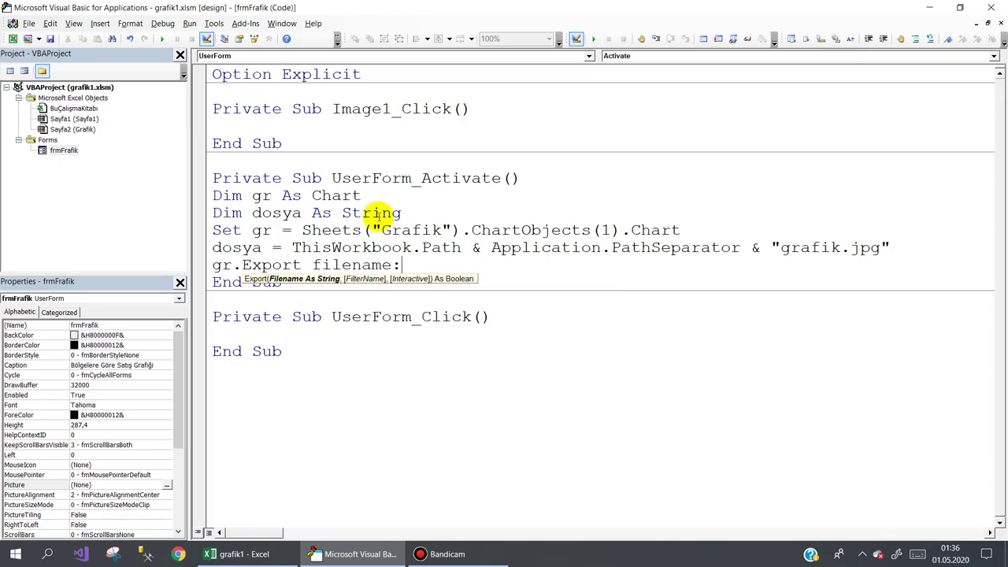
type("=dos")
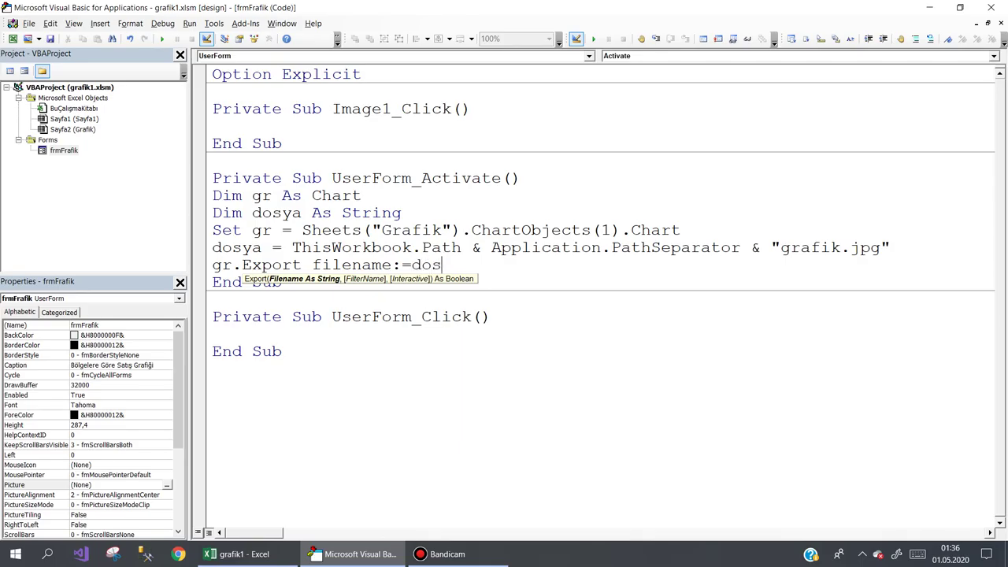
type("ta")
key("BackSpace")
key("BackSpace")
type("ya")
type(",")
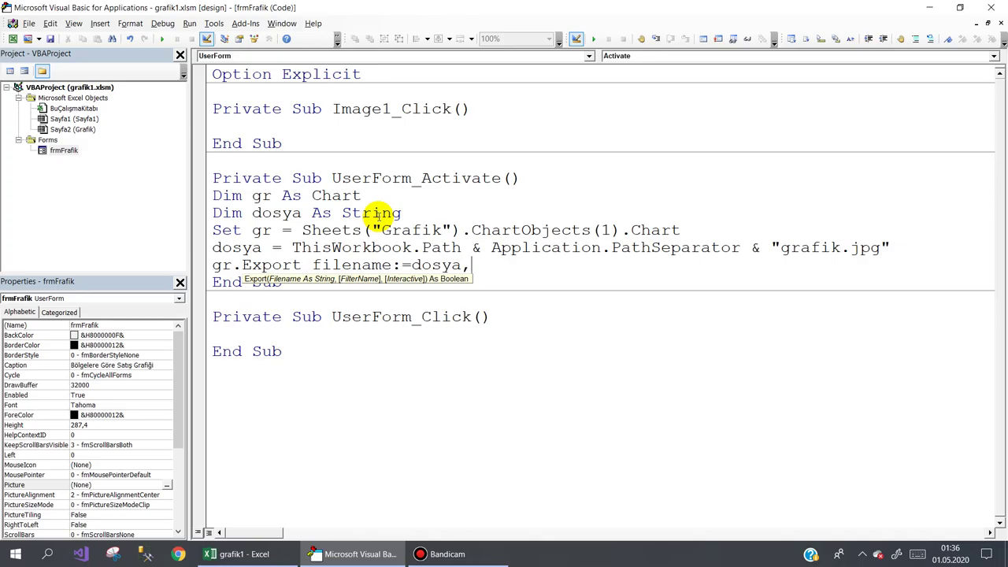
- Add filtername:="jpg" to the export line, start a new line, and select grafik.jpg in the path
type("filter")
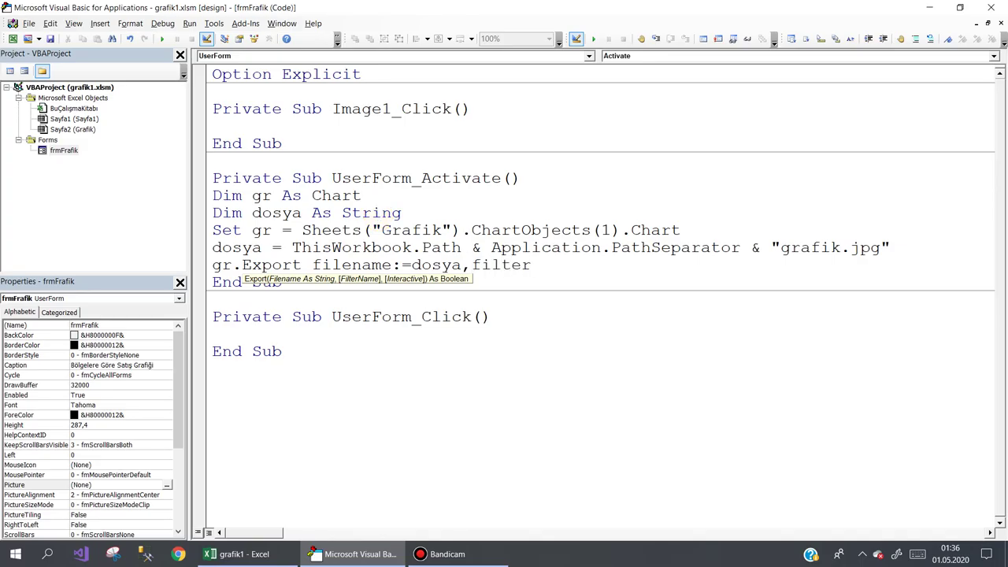
type("name")
type(":")
type("=\"")
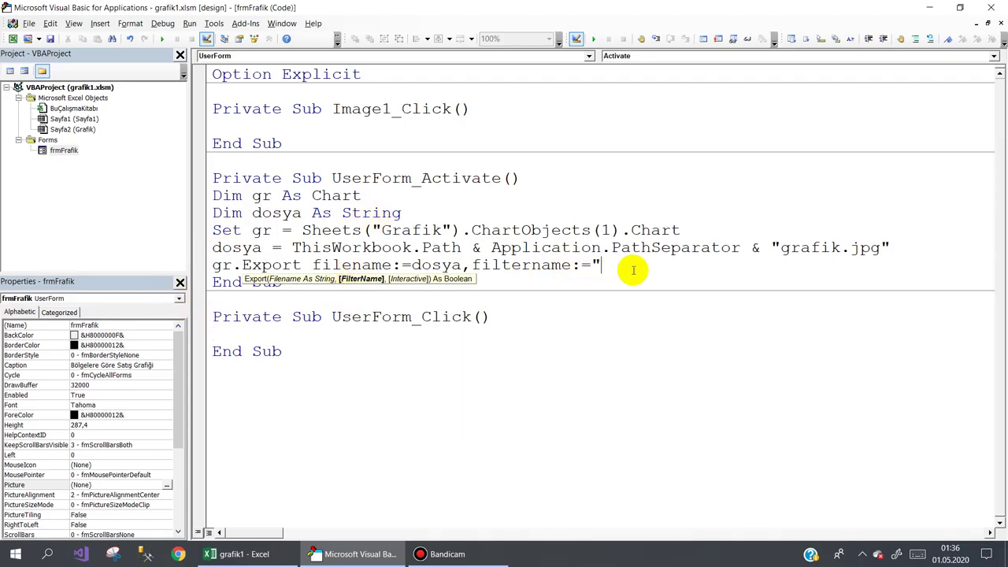
type("jpg\"")
key("Return")
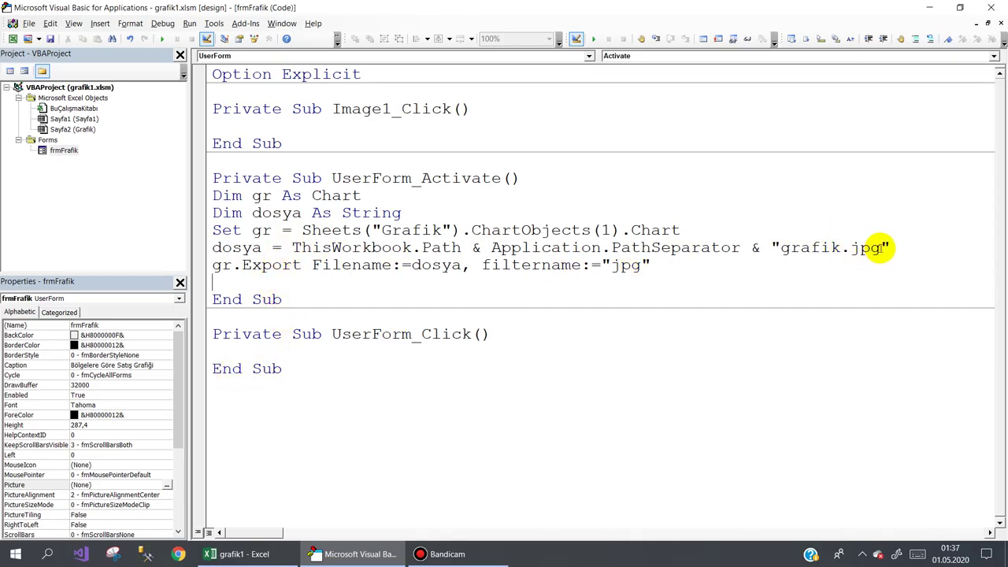
left_click_drag(880, 247, 781, 247)
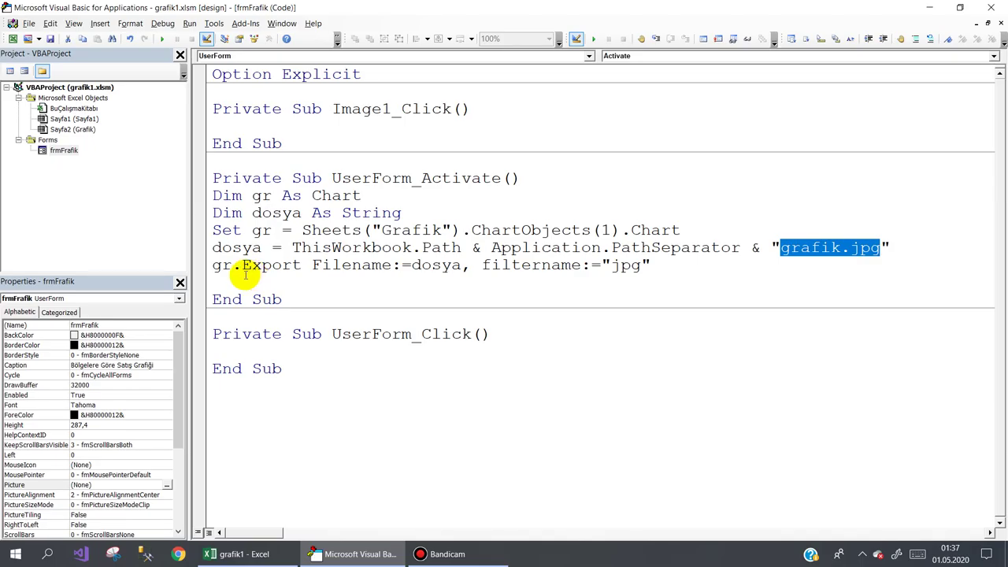
- Check the Image1 picture box in the frmFrafik form design view, then return to its code
left_click(223, 282)
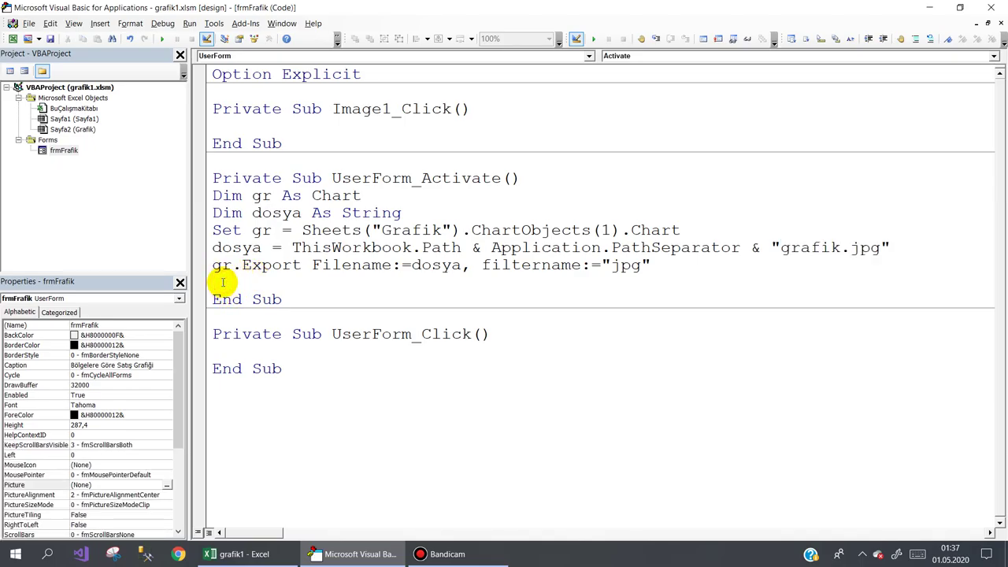
left_click(61, 152)
double_click(59, 154)
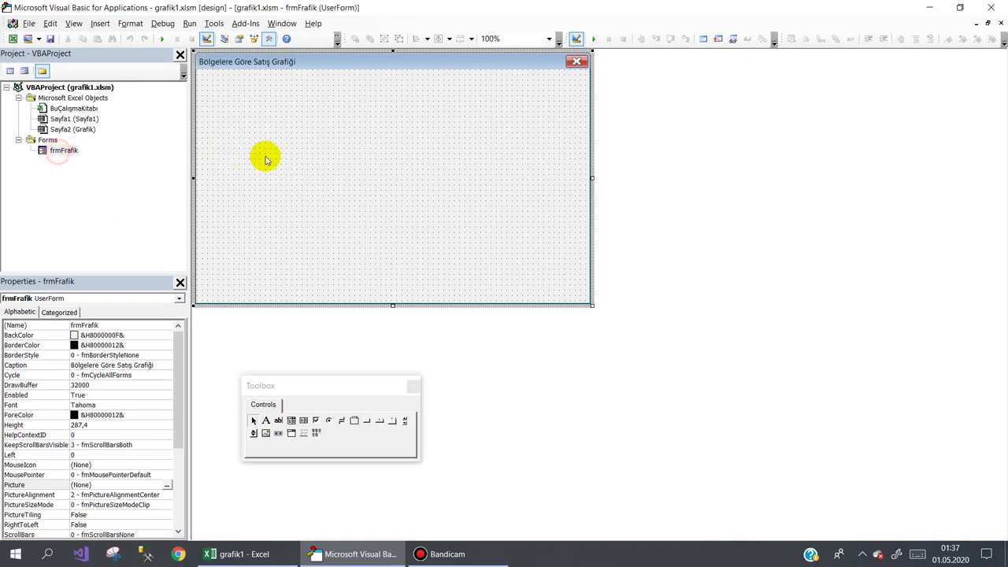
left_click(270, 147)
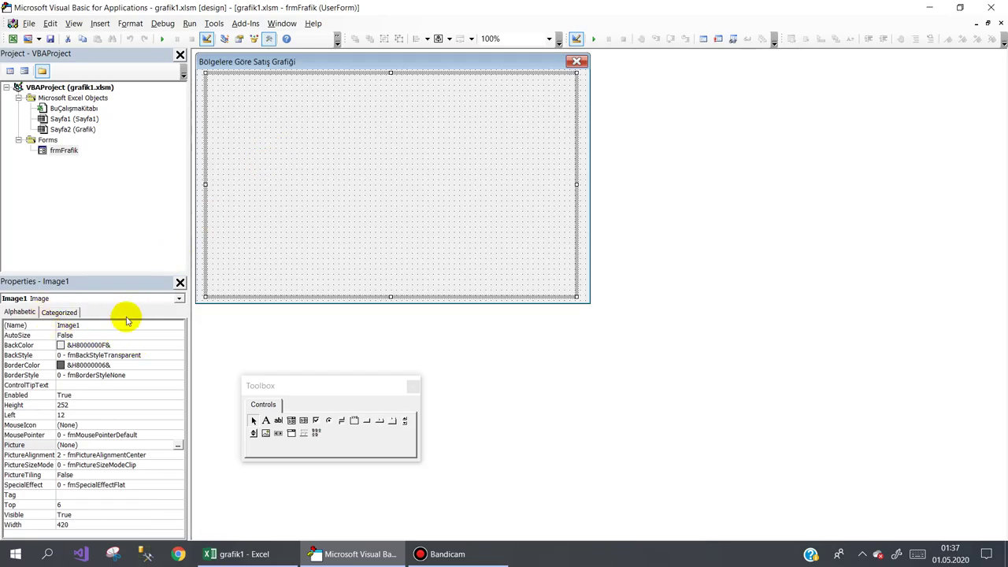
double_click(587, 252)
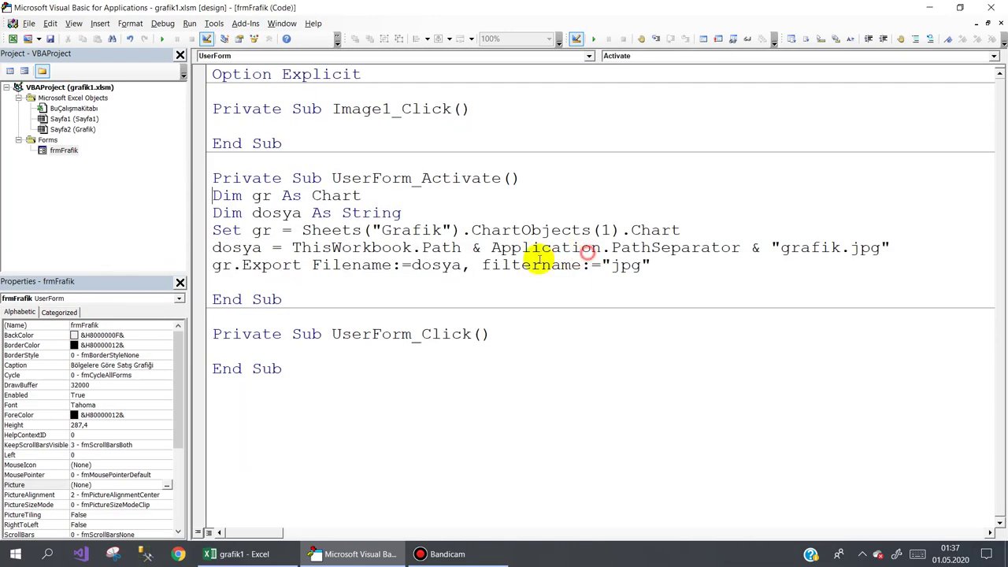
- Add Image1.Picture = LoadPicture(dosya) on the line before End Sub
left_click(233, 282)
type("i")
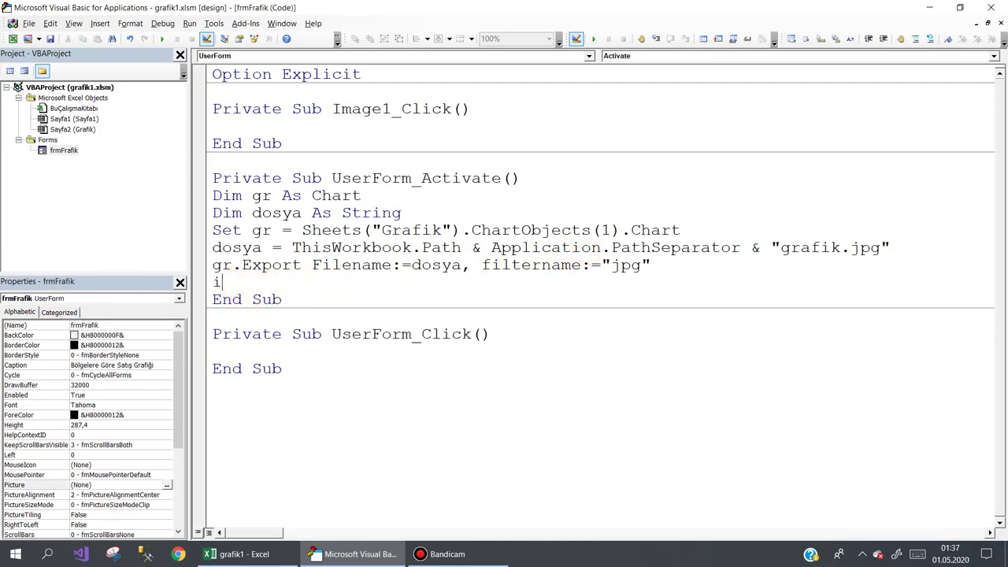
type("ma")
key("ctrl+space")
type(".pi")
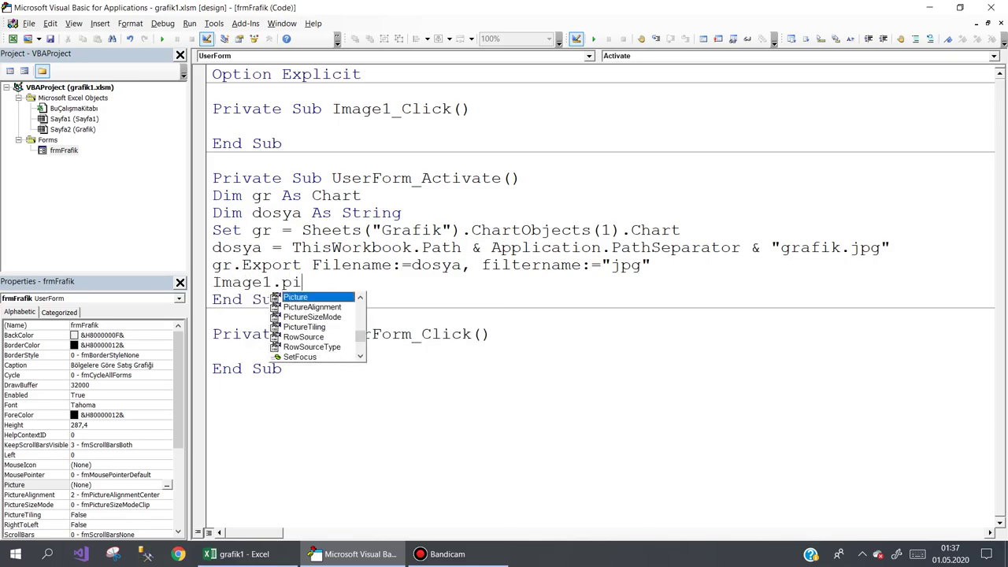
left_click(303, 282)
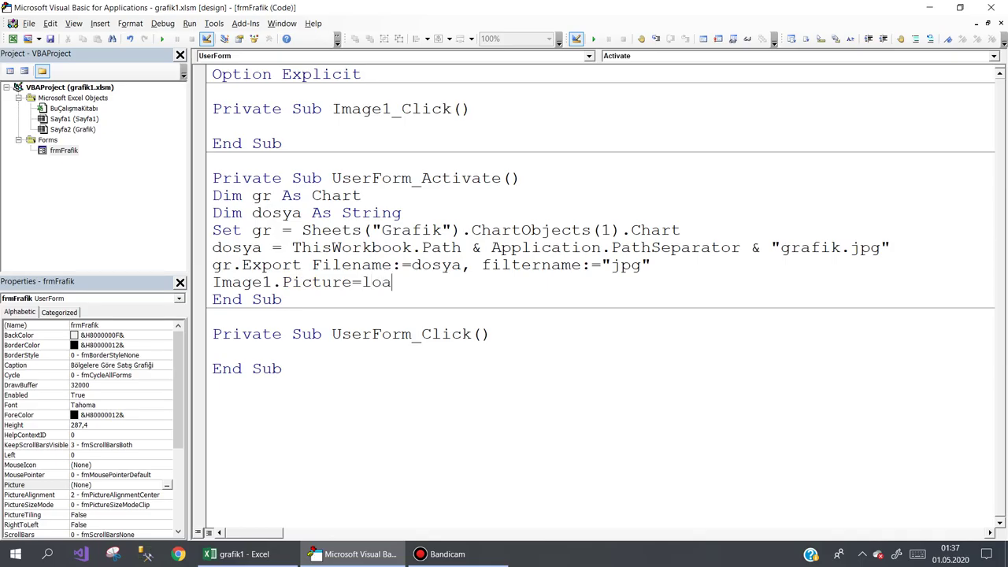
key("ctrl+space")
key("Down")
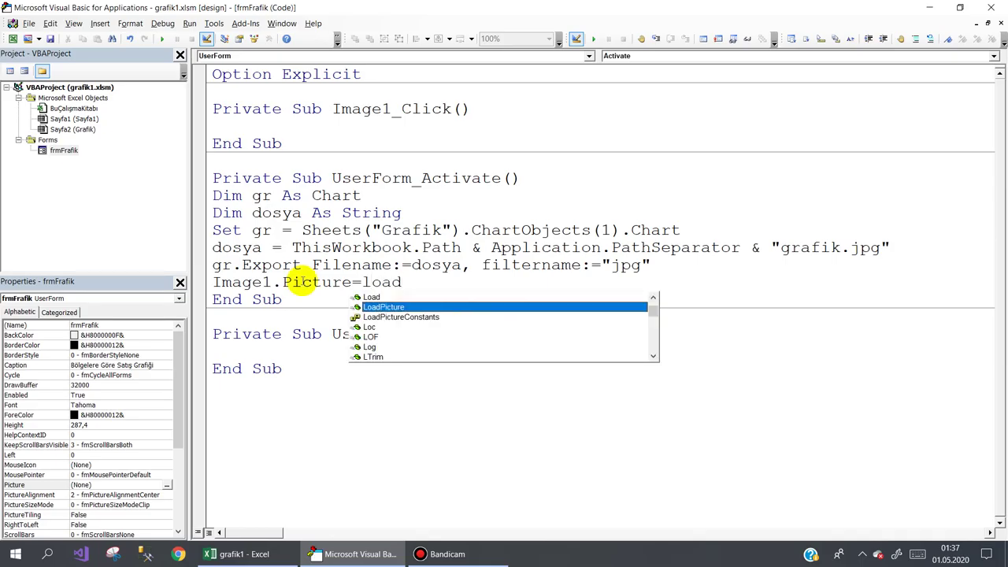
type("(d")
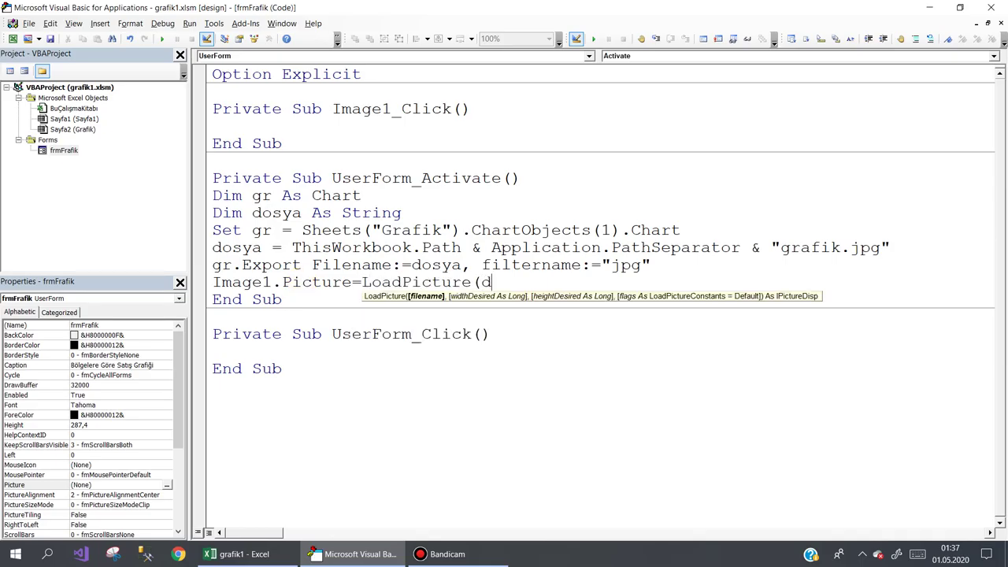
type(")")
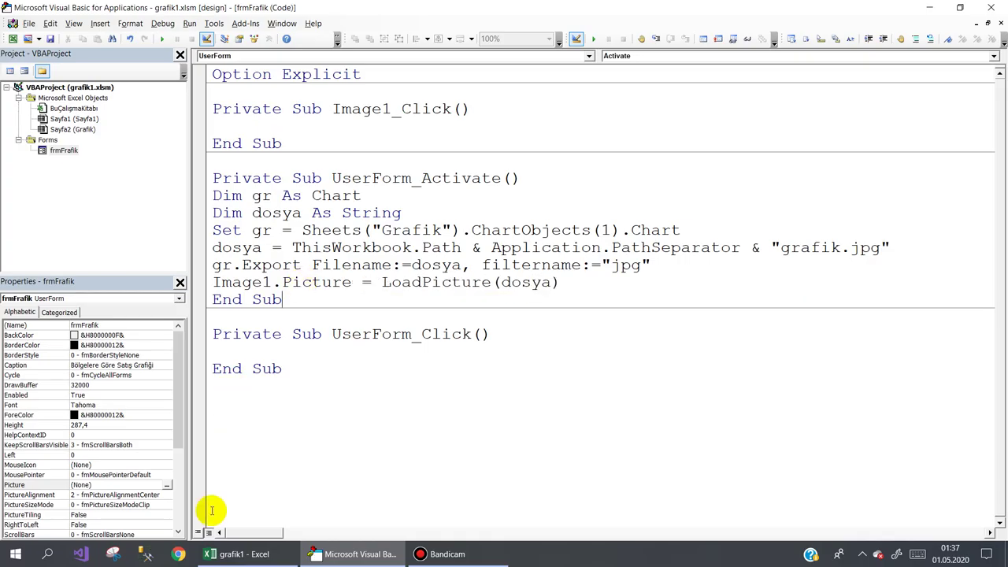
left_click(228, 554)
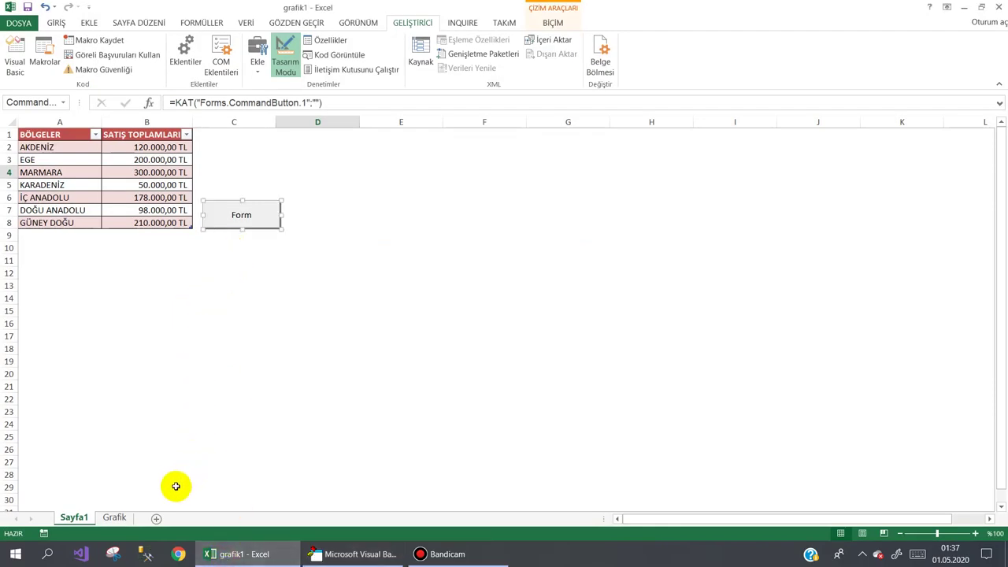
- Run the Form button on Sayfa1 to show the chart form, move and close it, then view Grafik
left_click(114, 518)
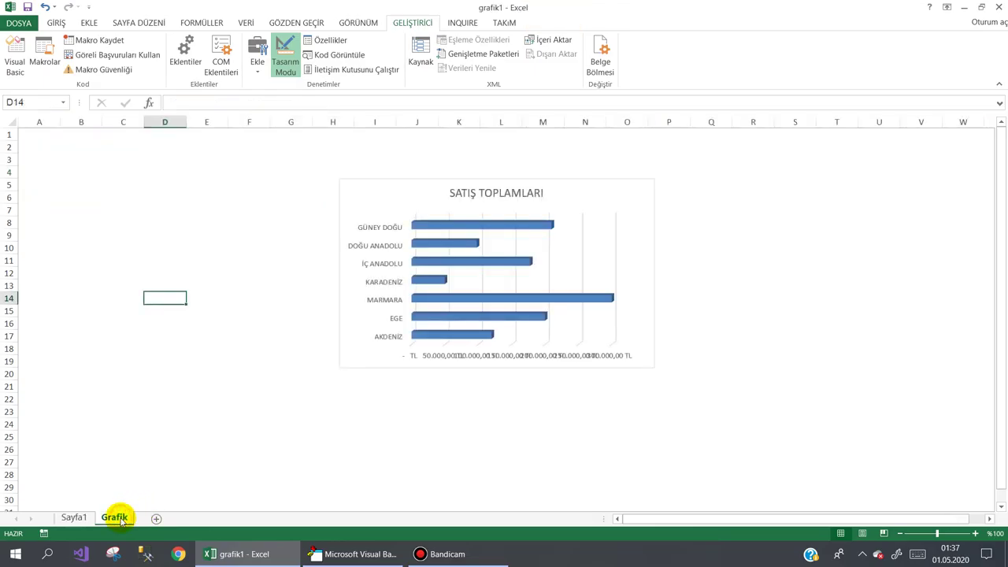
left_click(74, 517)
left_click(285, 57)
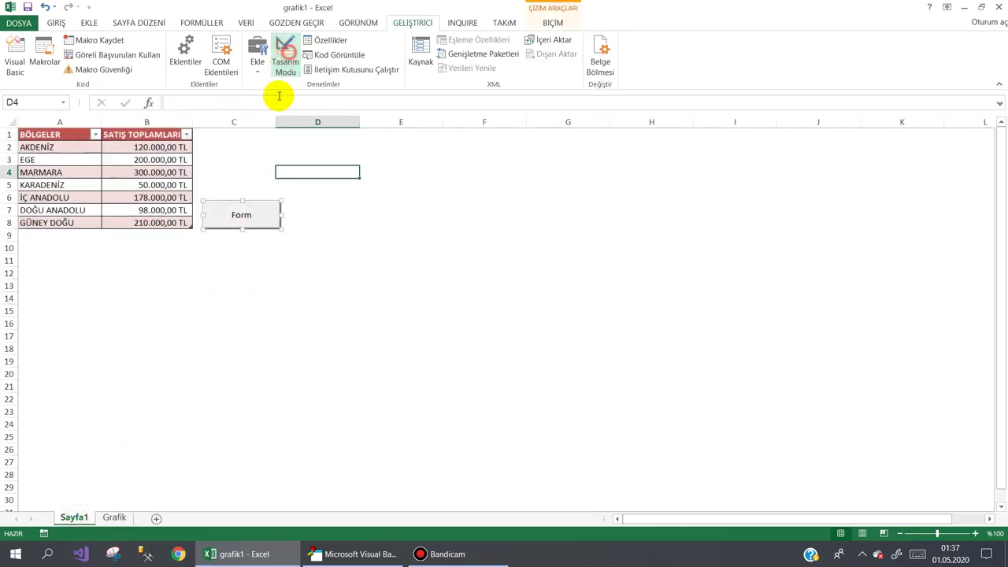
left_click(242, 216)
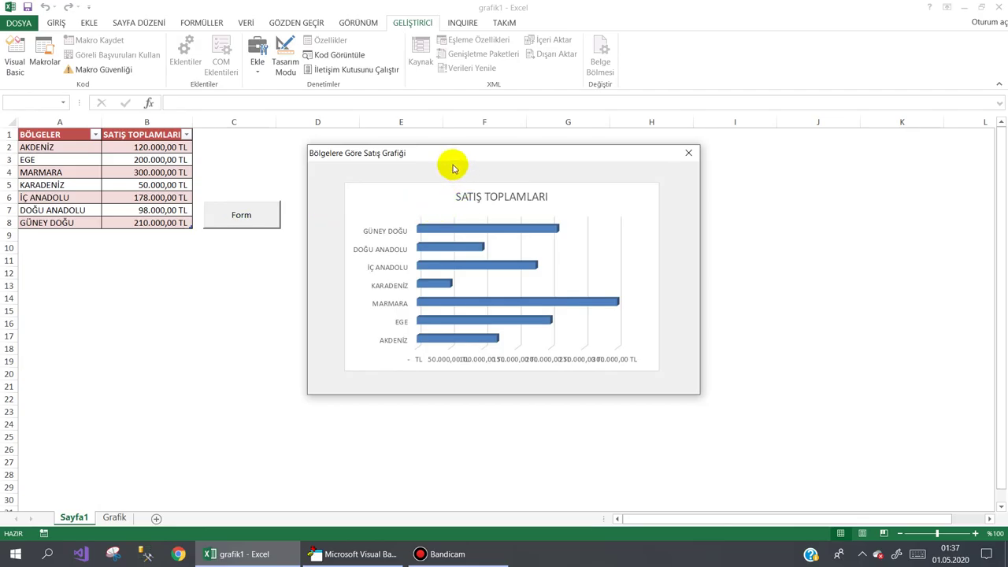
left_click_drag(451, 150, 457, 130)
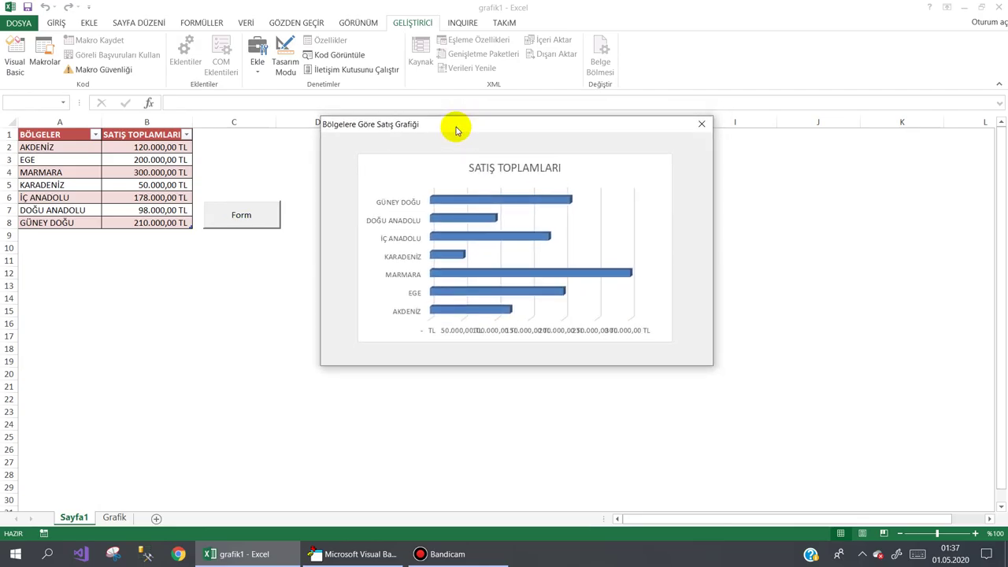
left_click(700, 123)
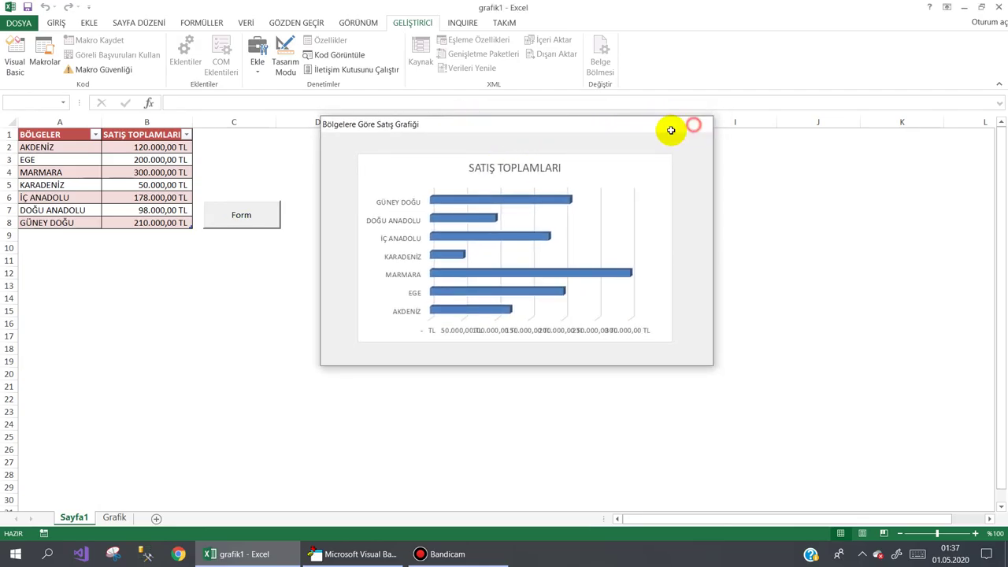
left_click(114, 519)
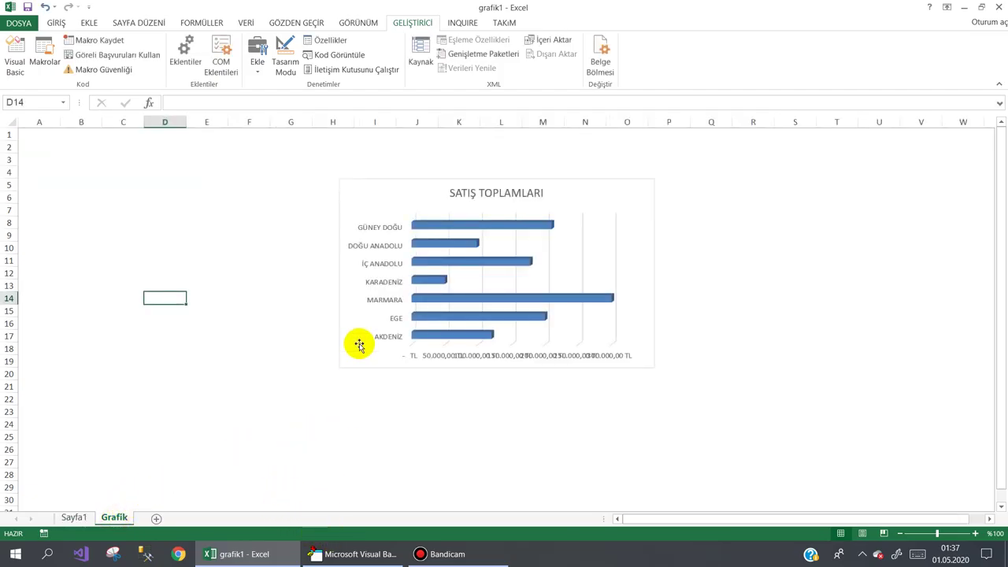
left_click(441, 554)
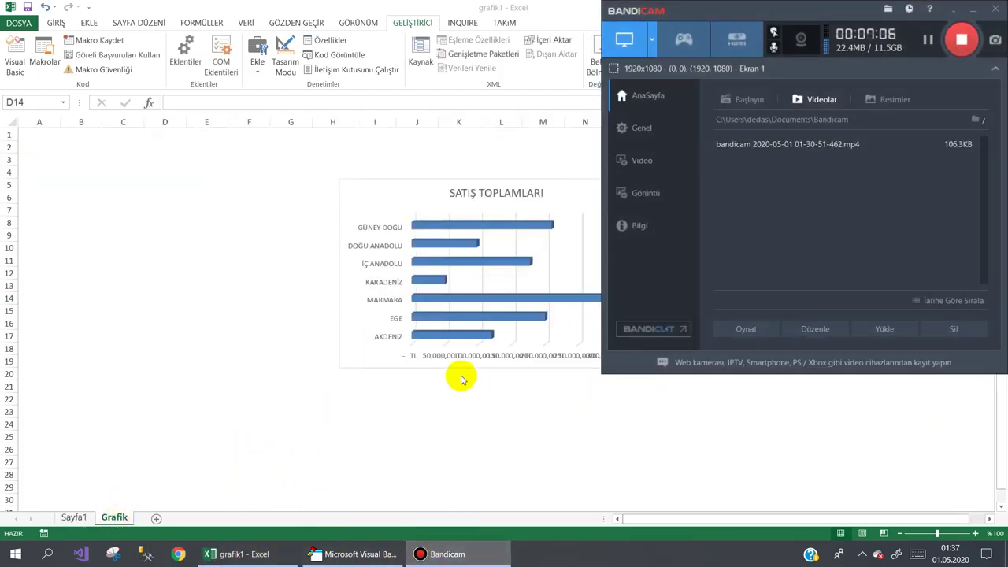
- Reopen frmFrafik's code and highlight gr, the Sheets("Grafik") chart reference and ThisWorkbook
left_click(352, 556)
left_click(962, 9)
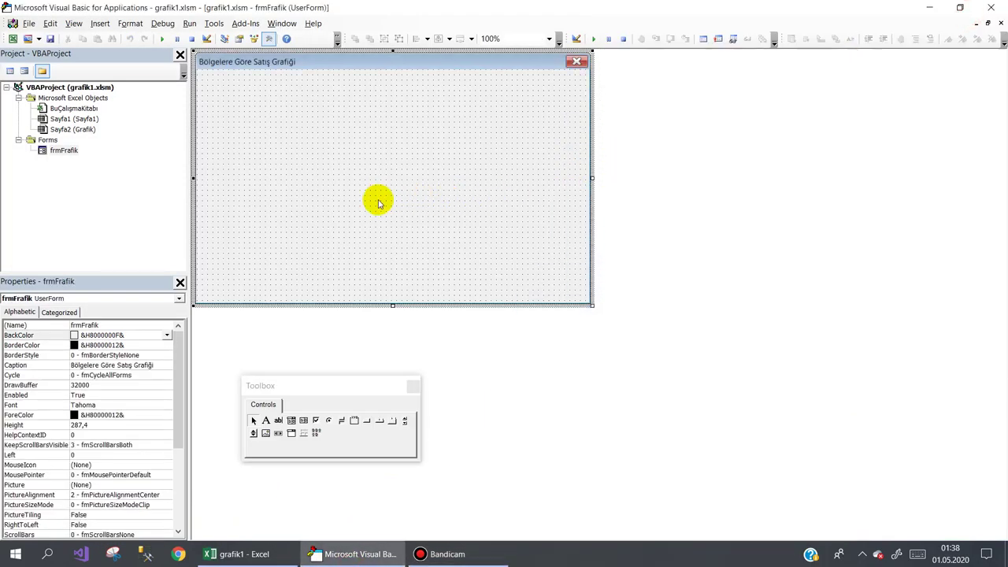
double_click(583, 287)
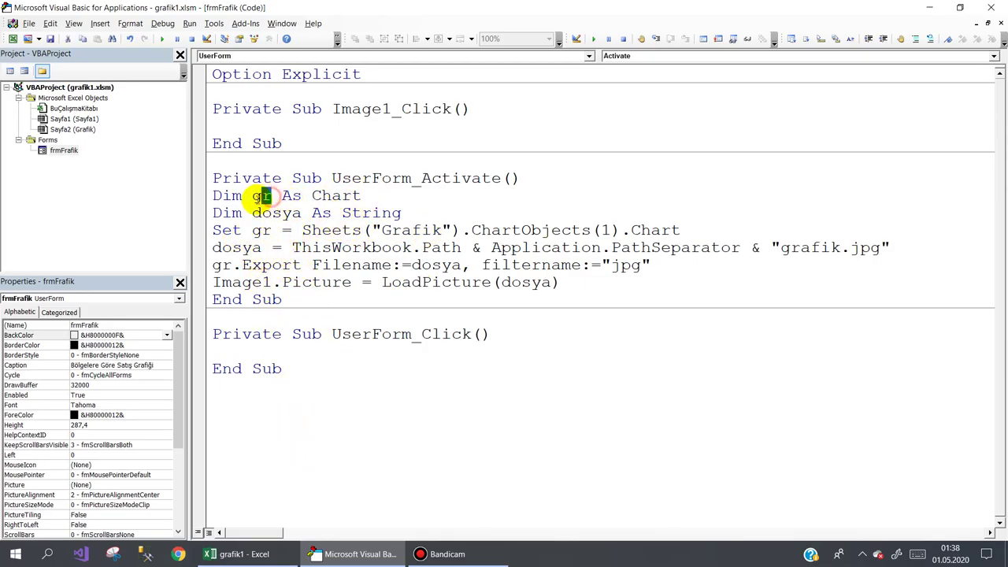
left_click_drag(262, 196, 252, 196)
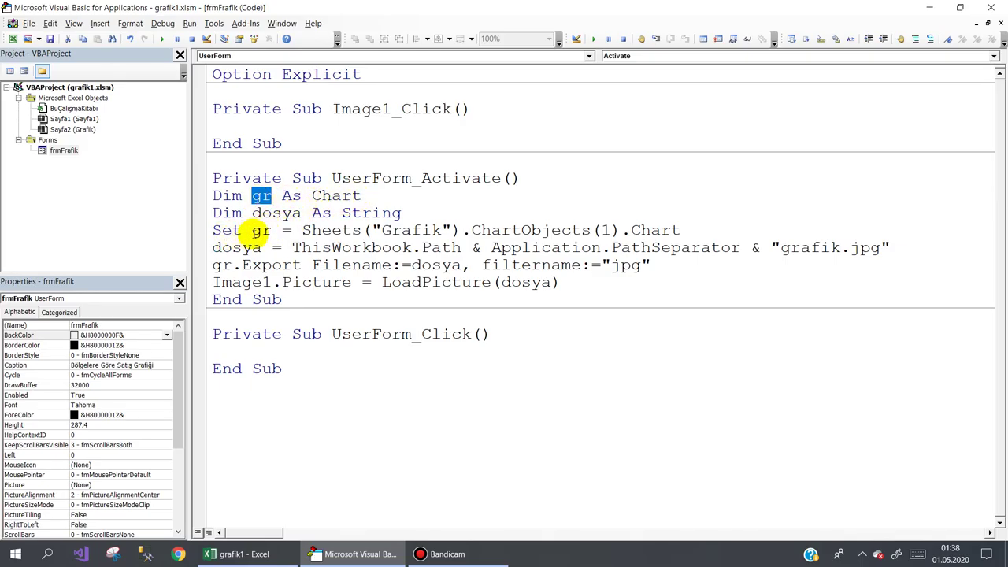
mouse_move(301, 230)
left_mouse_down()
mouse_move(620, 246)
mouse_move(681, 230)
left_mouse_up()
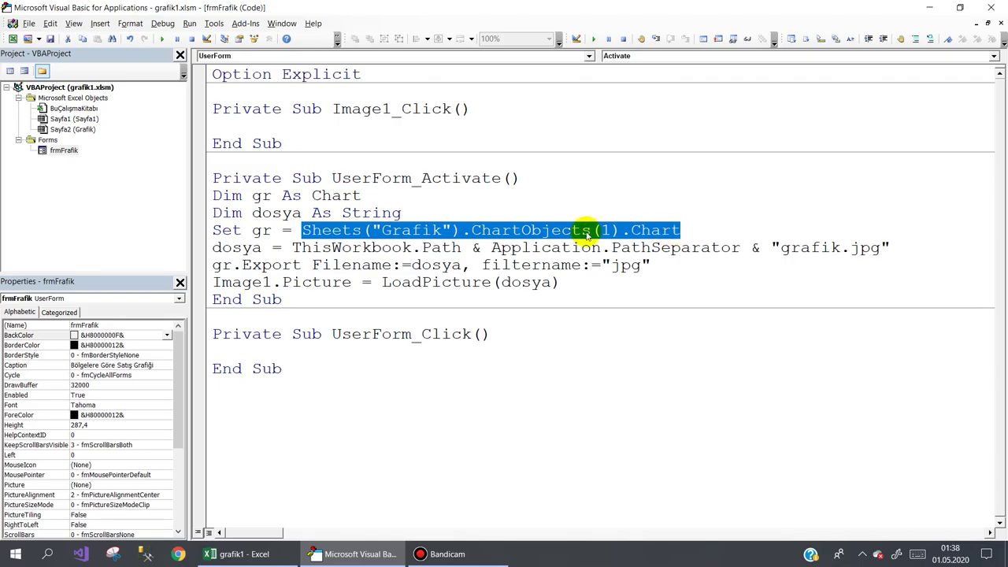
left_click(264, 230)
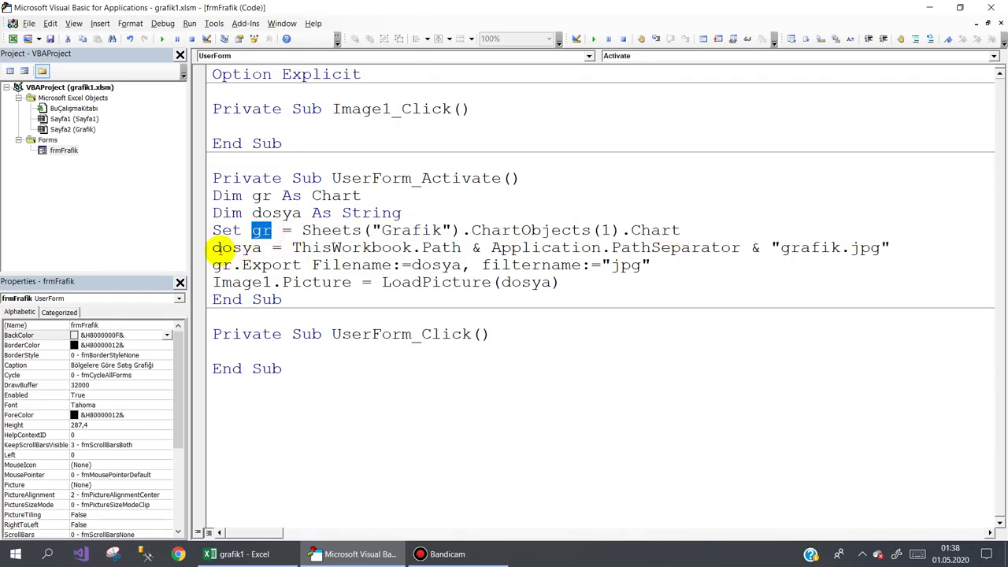
left_click_drag(292, 248, 421, 247)
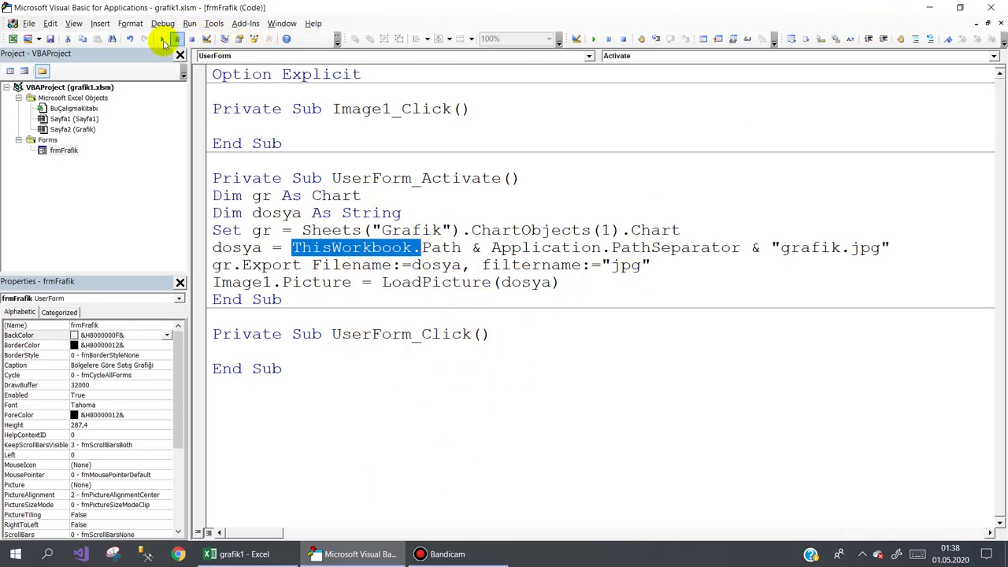
- Test the form, then view the exported grafik image on the desktop and delete it
left_click(162, 38)
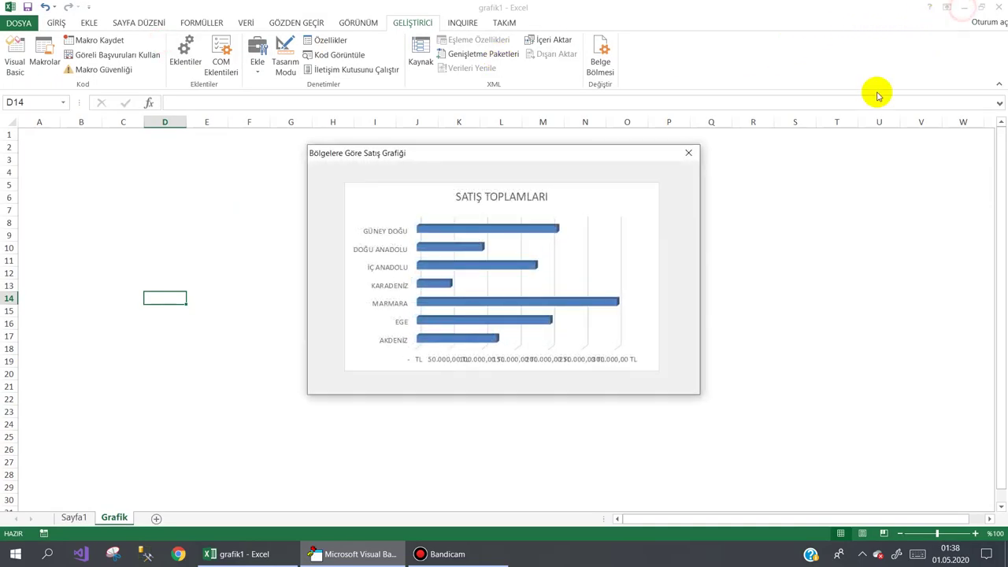
left_click(687, 154)
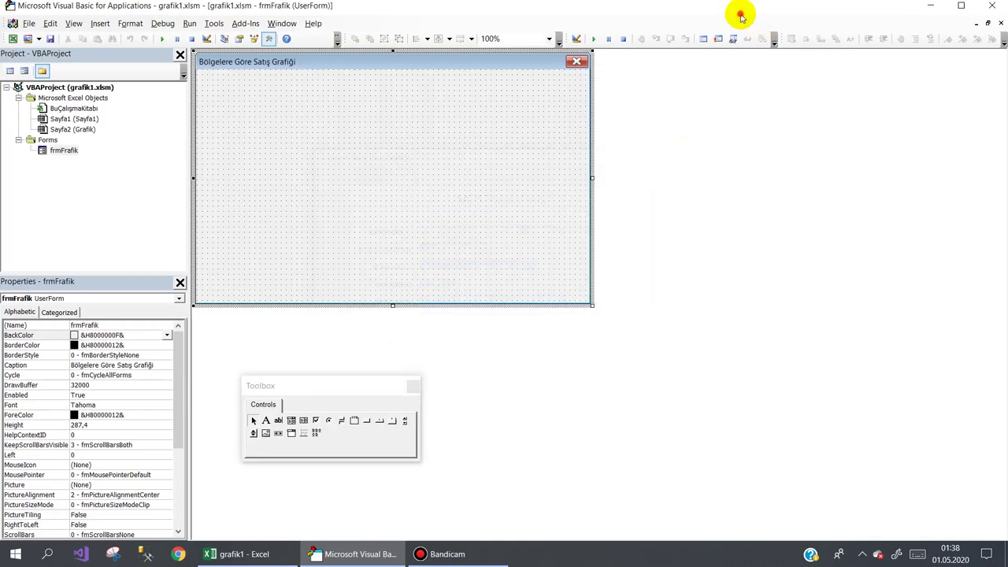
left_click(929, 7)
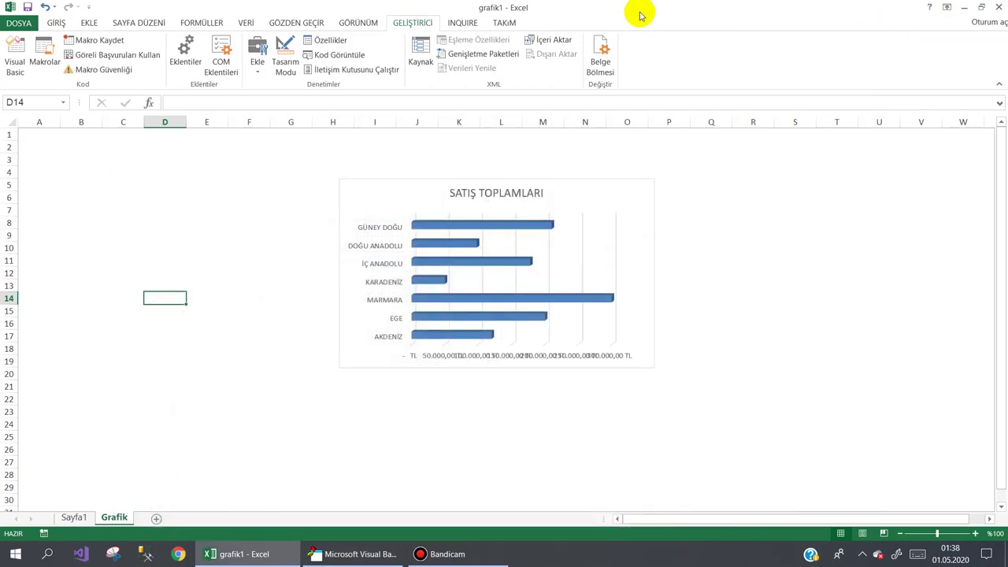
double_click(642, 16)
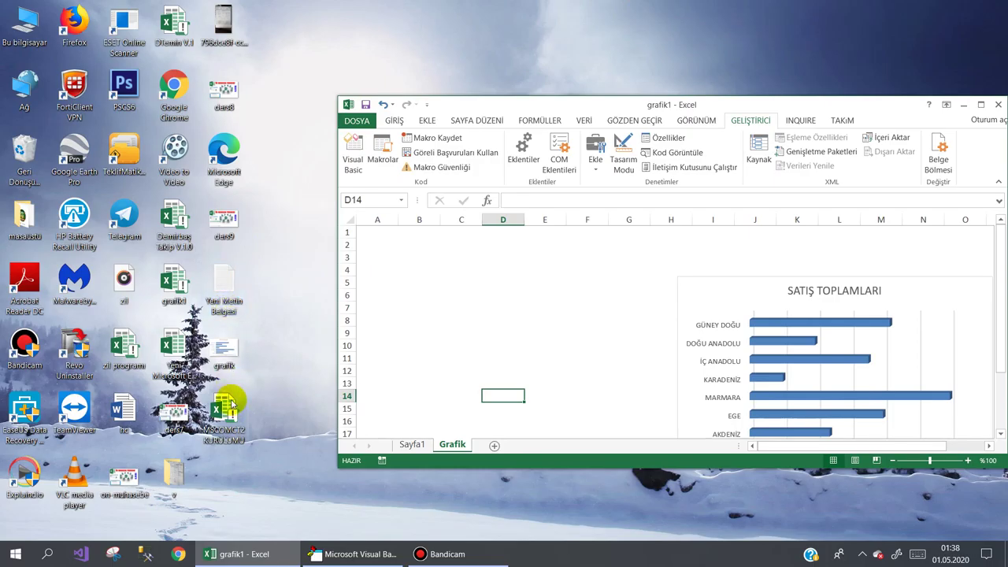
mouse_move(224, 350)
left_mouse_down()
mouse_move(306, 183)
mouse_move(282, 209)
left_mouse_up()
double_click(274, 218)
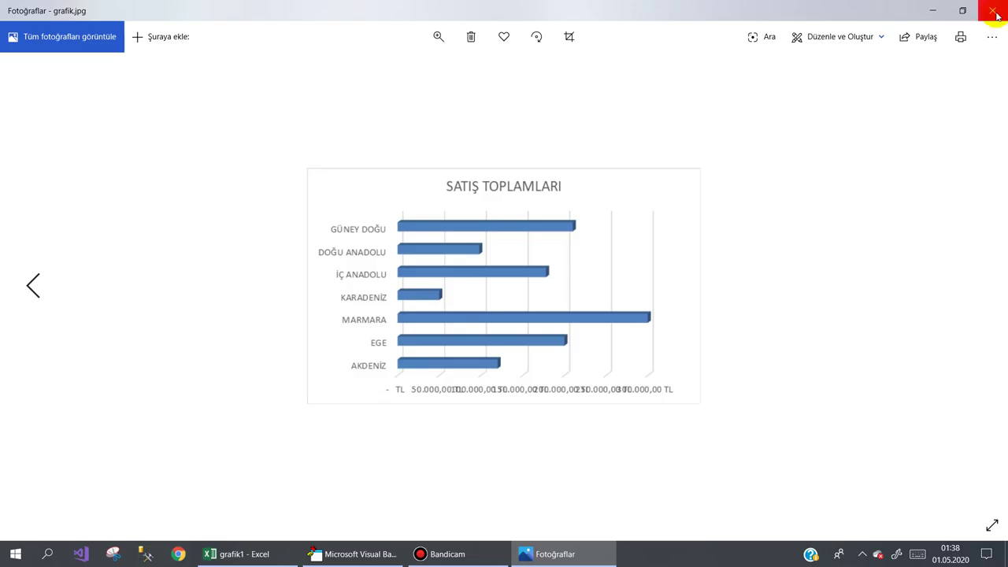
left_click(994, 11)
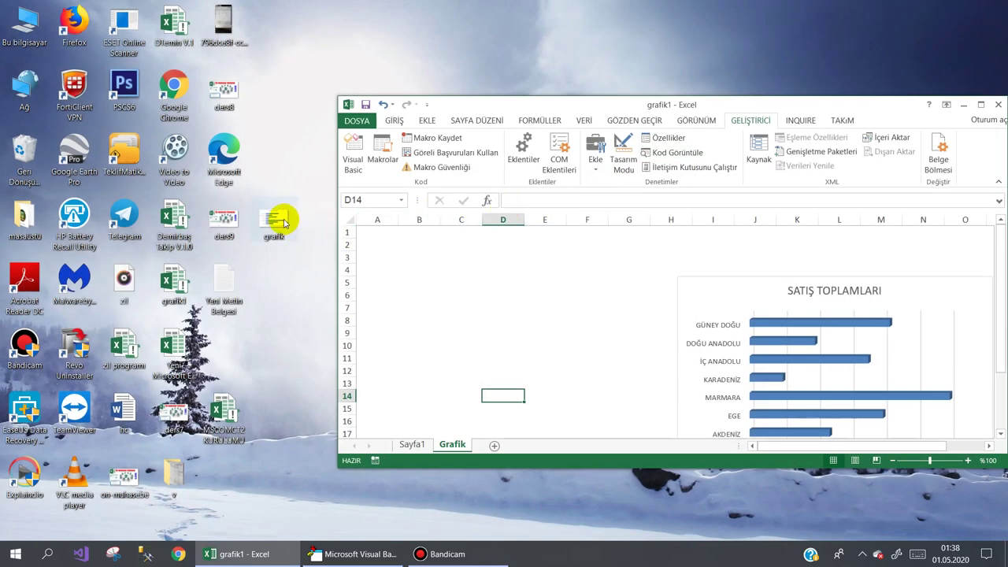
key("Delete")
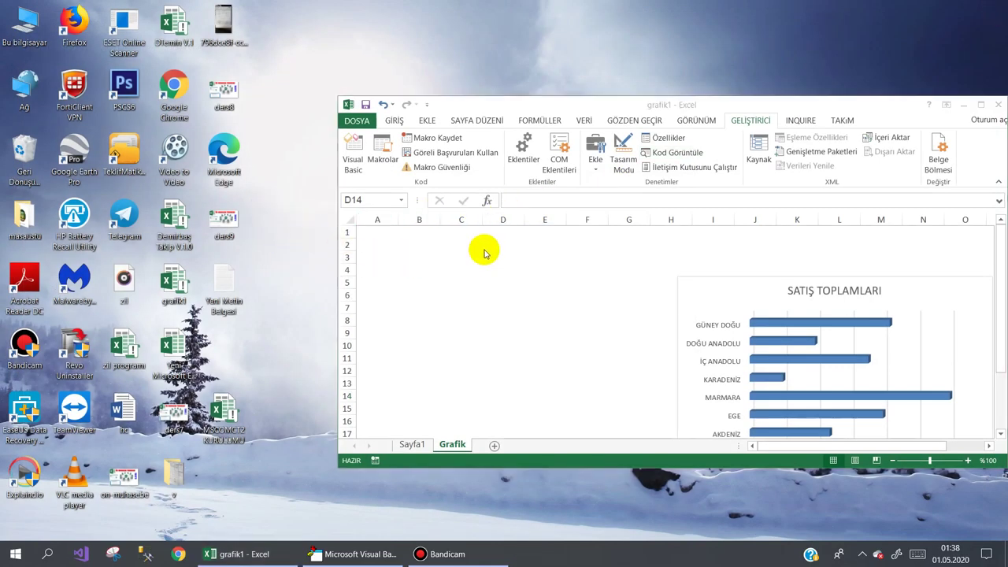
- Rerun the Form button on Sayfa1 to re-create the grafik image, close the form, and maximize Excel
left_click(405, 443)
left_click(412, 444)
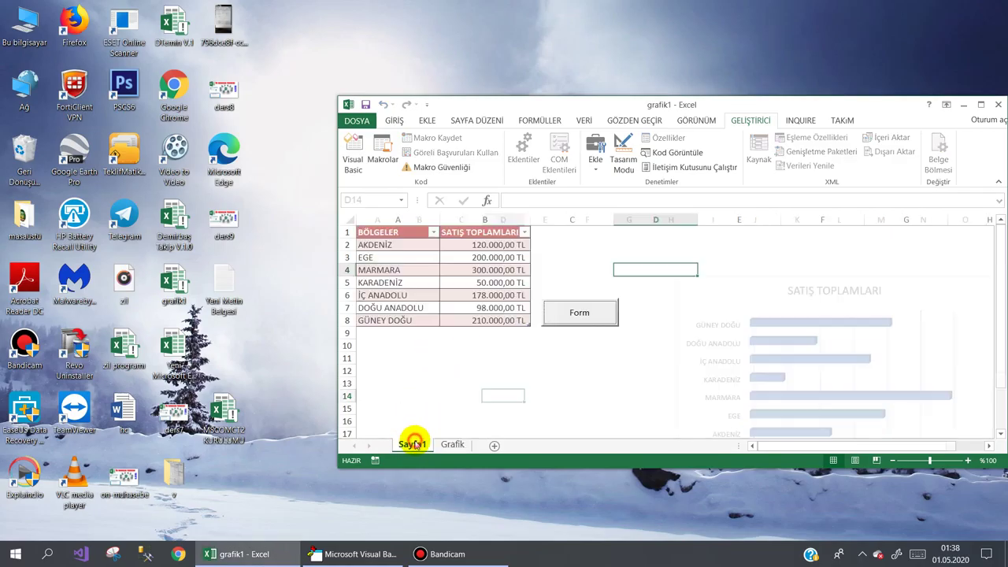
left_click(581, 314)
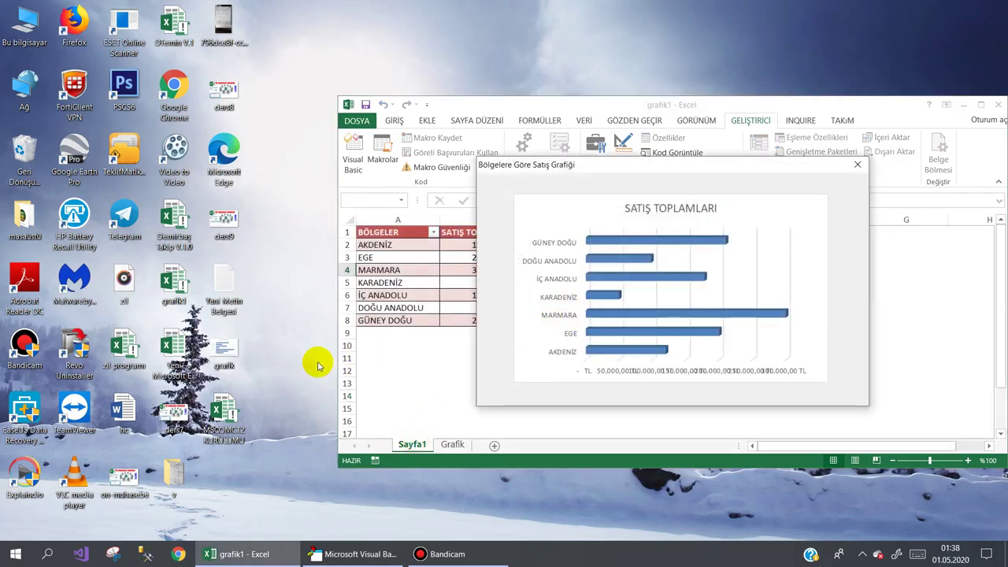
mouse_move(222, 349)
left_mouse_down()
mouse_move(254, 341)
mouse_move(236, 351)
left_mouse_up()
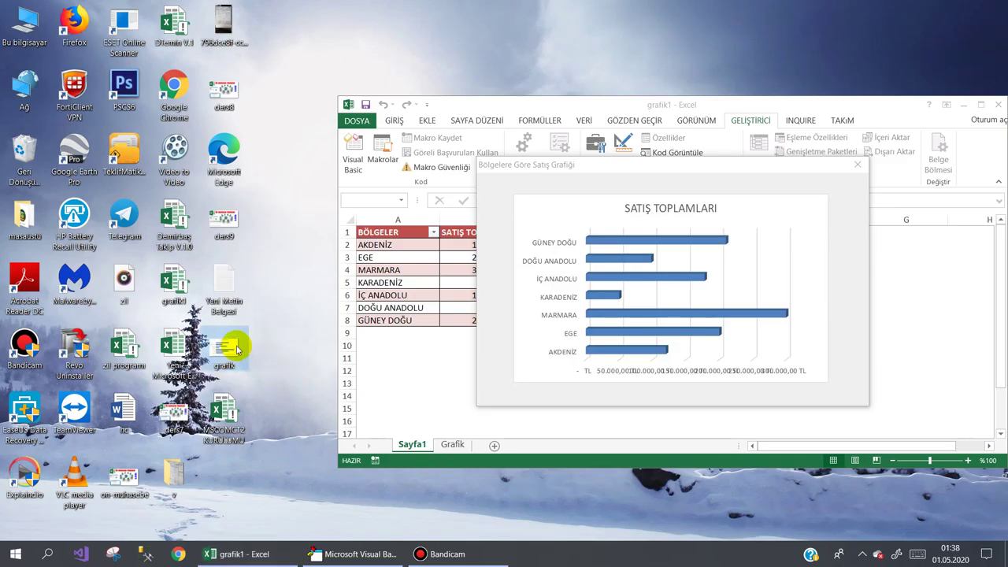
left_click(858, 166)
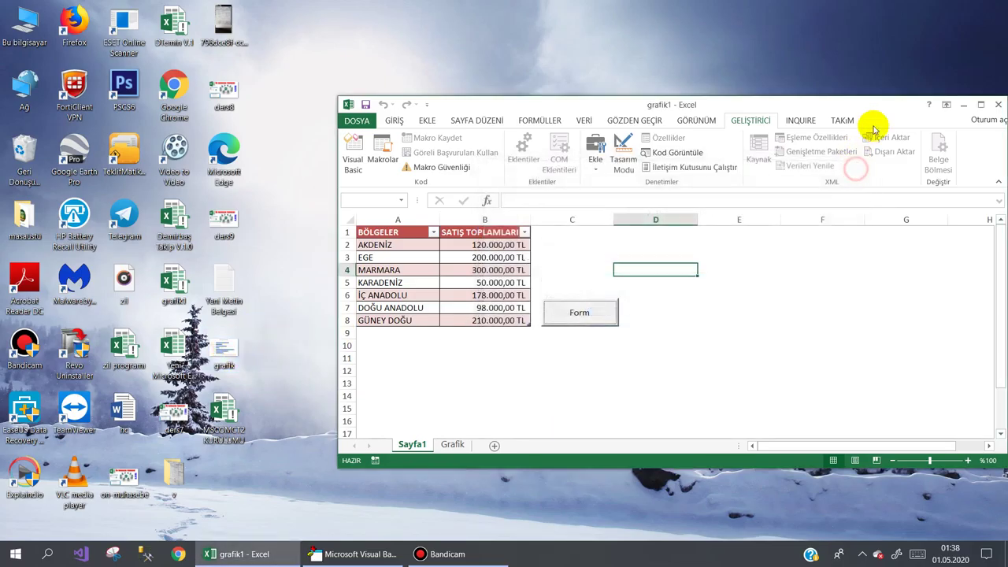
left_click(980, 105)
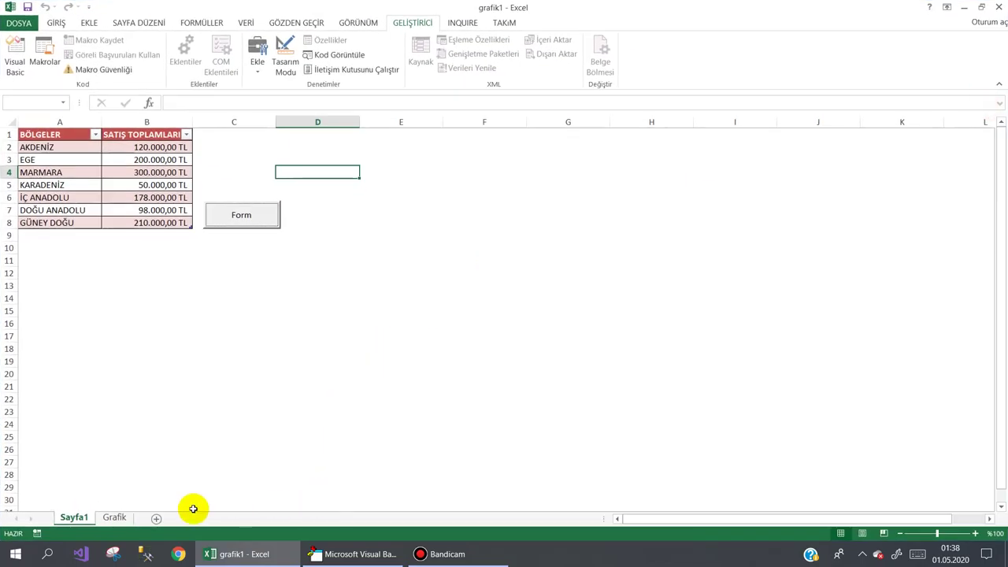
left_click(364, 561)
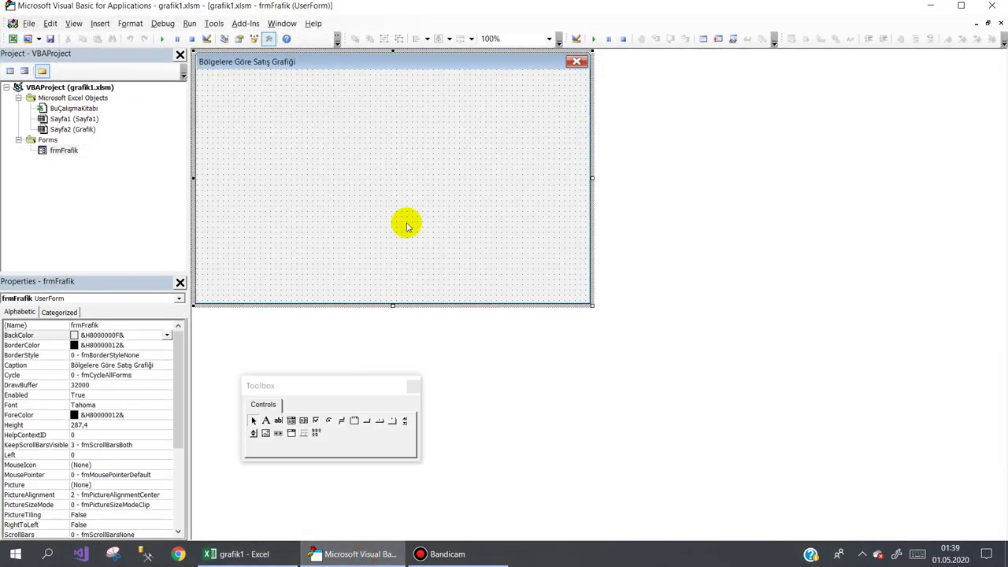
- In the dosya path string, replace the export file name grafik with ahmet
double_click(581, 263)
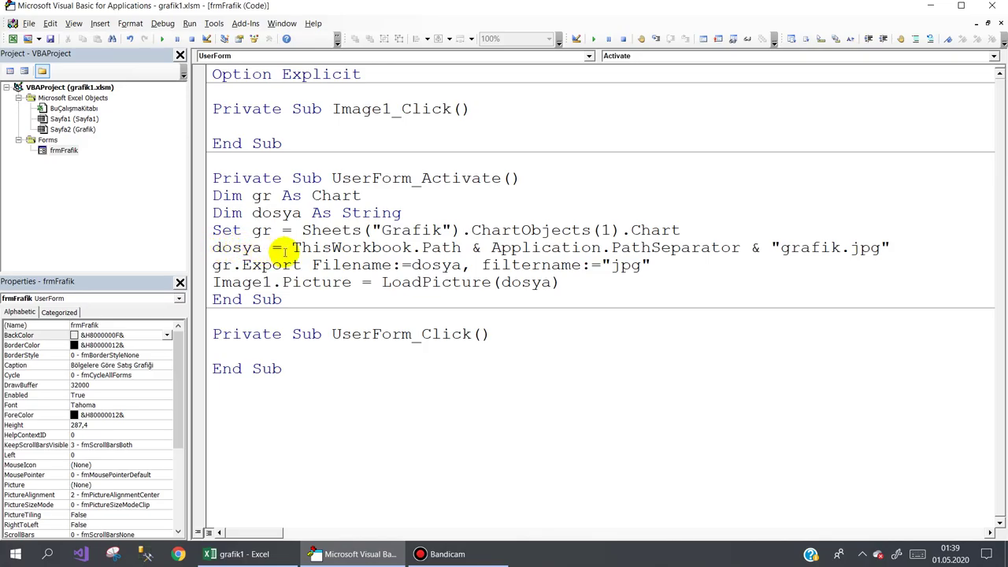
left_click_drag(303, 248, 400, 249)
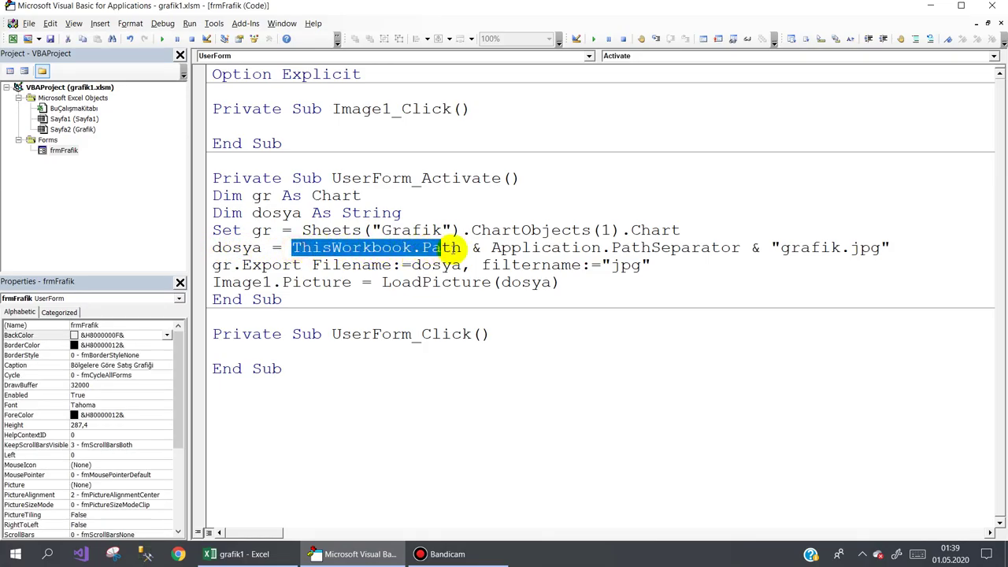
left_click_drag(445, 247, 671, 247)
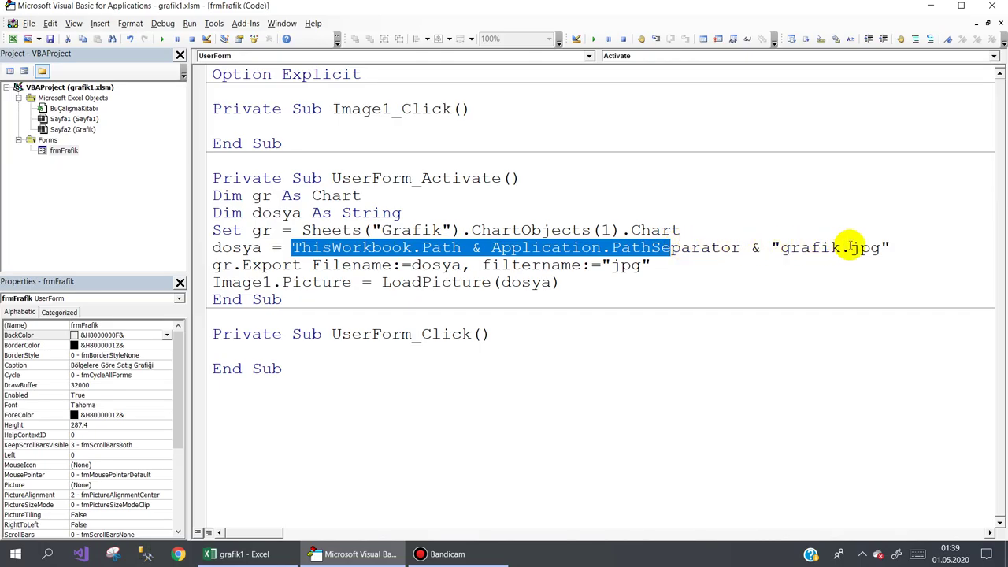
left_click(821, 249)
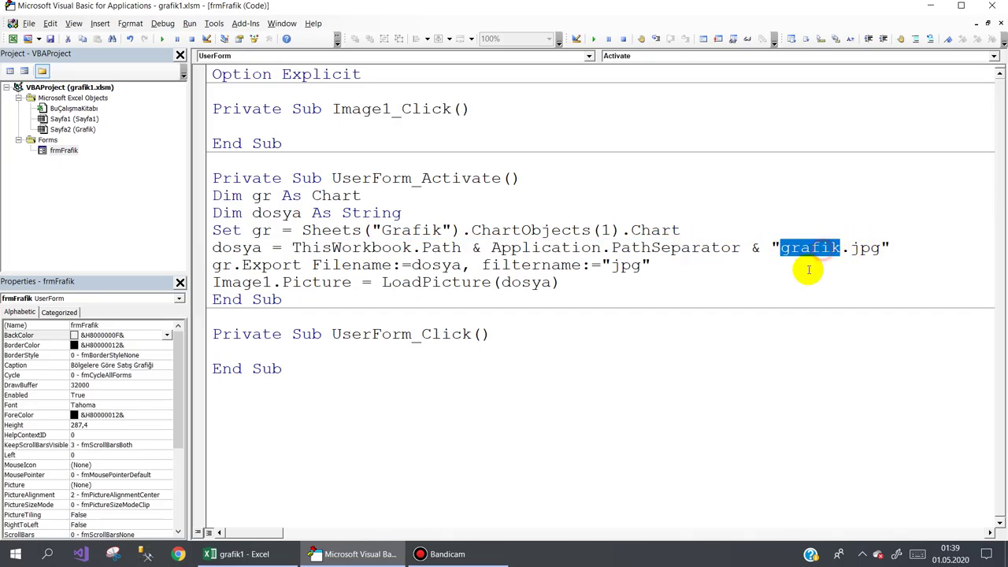
type("ahmet")
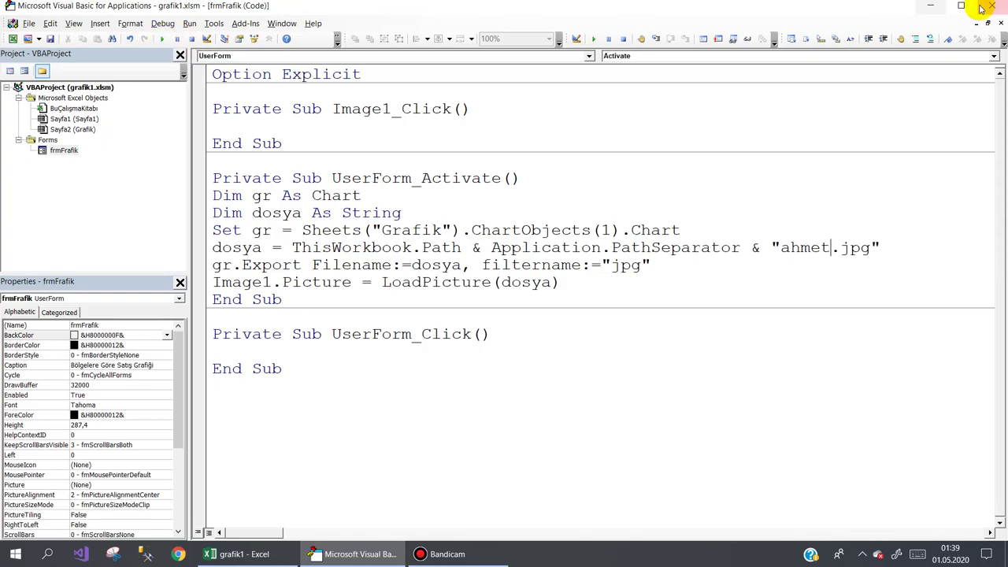
left_click(930, 5)
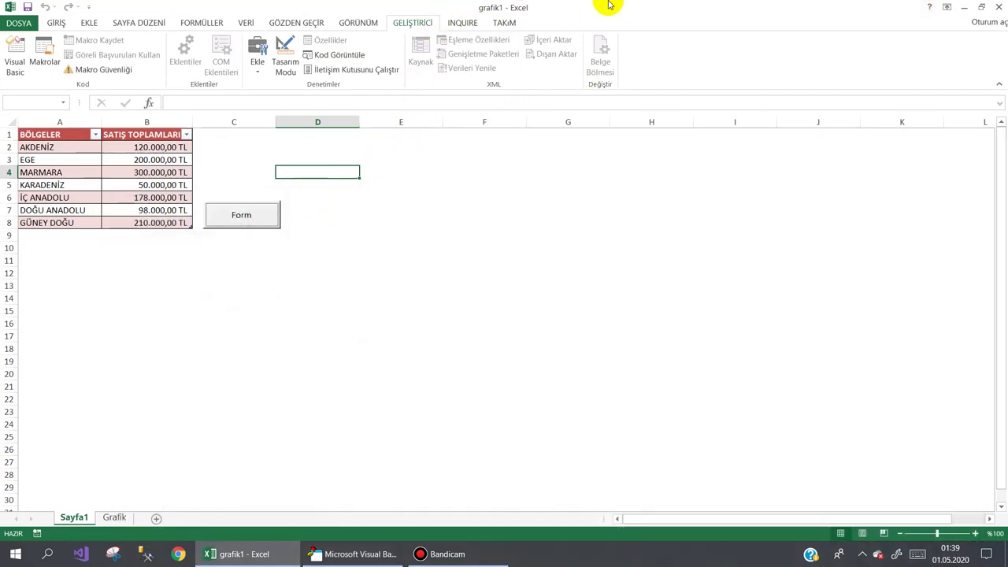
- Run the form from Sayfa1 to export the chart as the ahmet image, then check the Grafik sheet
double_click(609, 6)
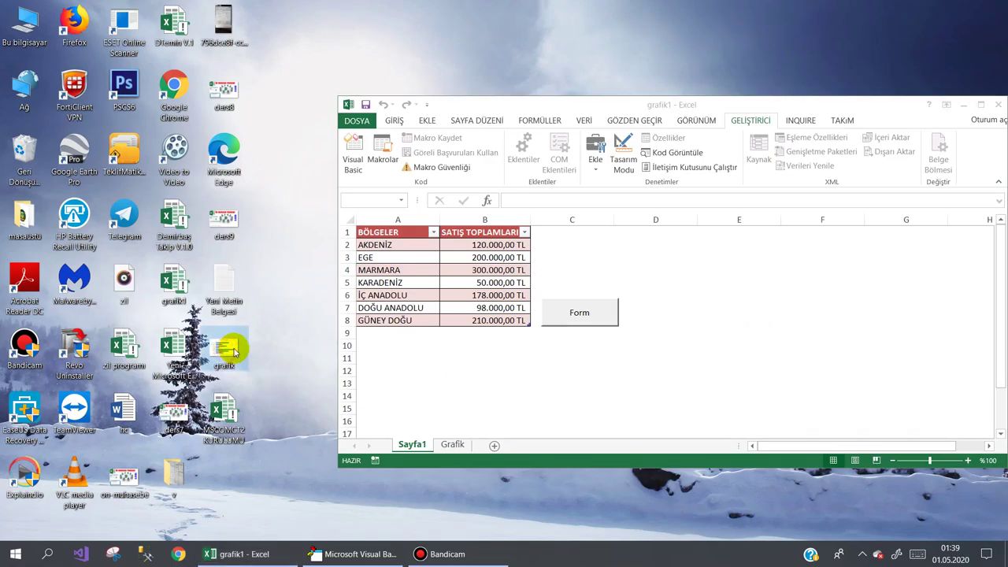
left_click(578, 311)
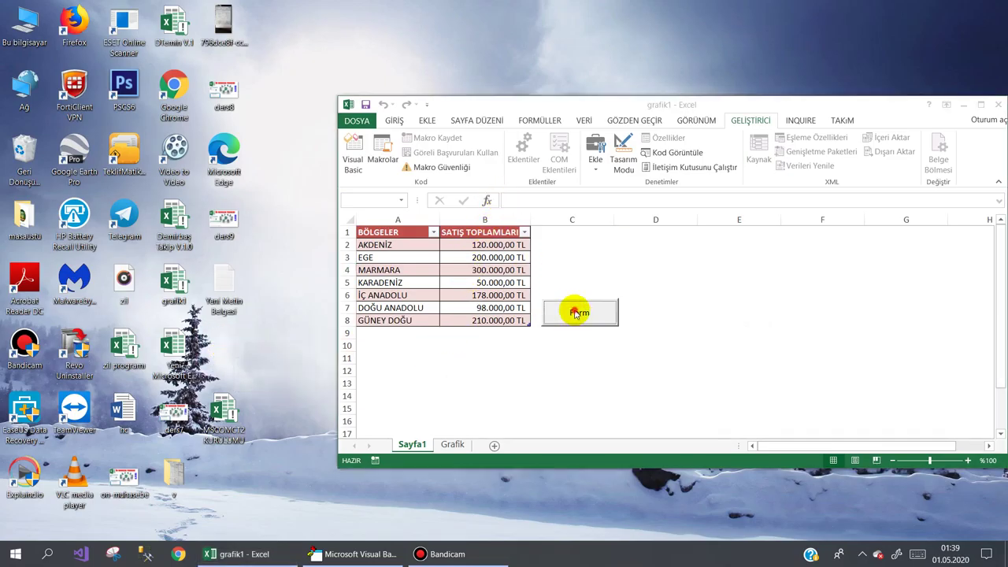
left_click(579, 309)
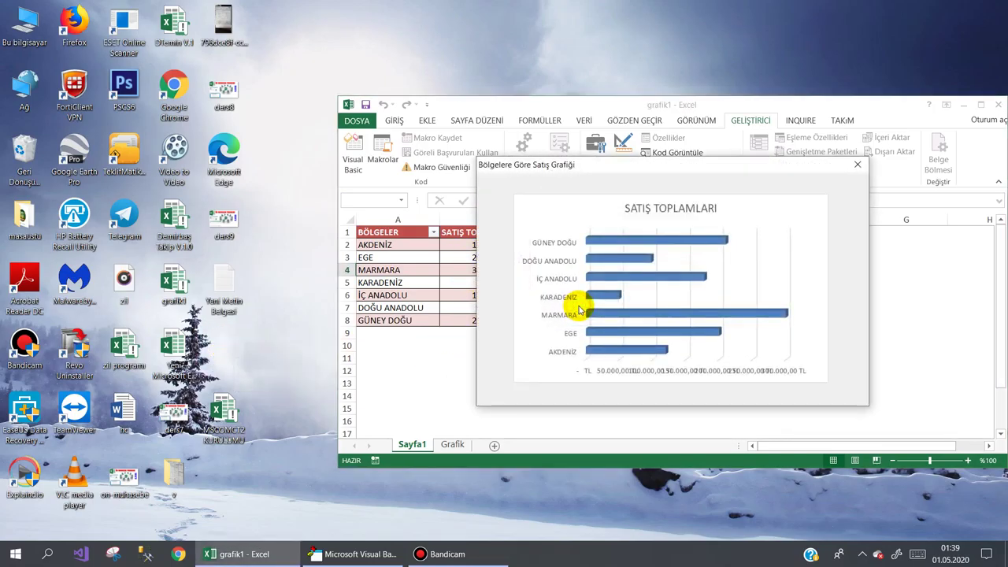
mouse_move(223, 368)
left_mouse_down()
mouse_move(259, 340)
mouse_move(273, 346)
left_mouse_up()
left_click(857, 168)
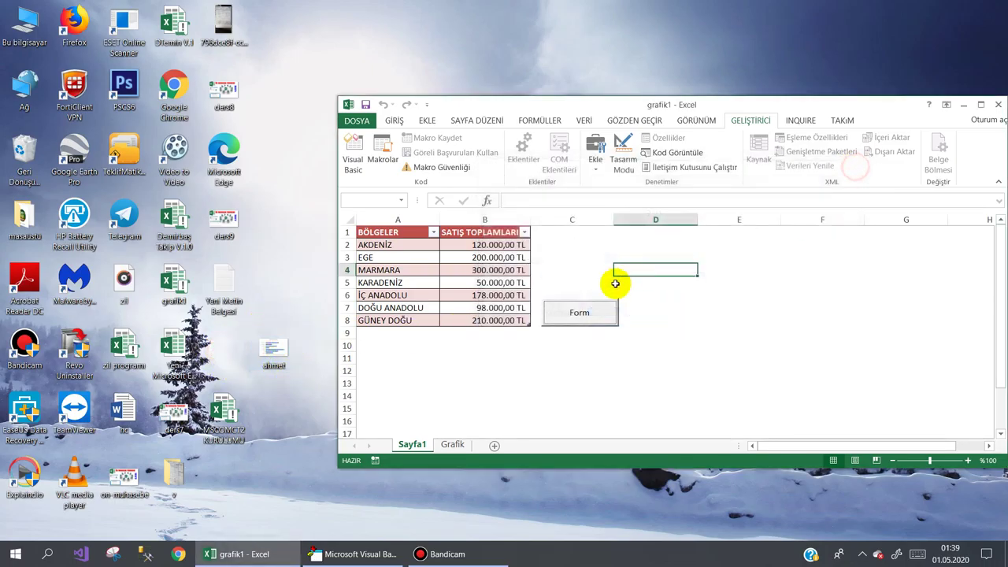
left_click(982, 105)
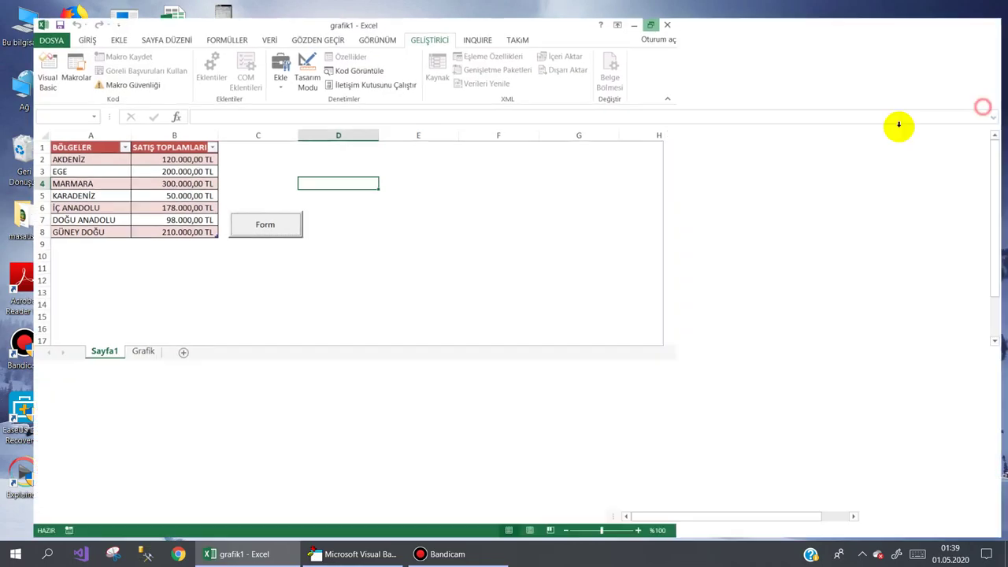
left_click(114, 517)
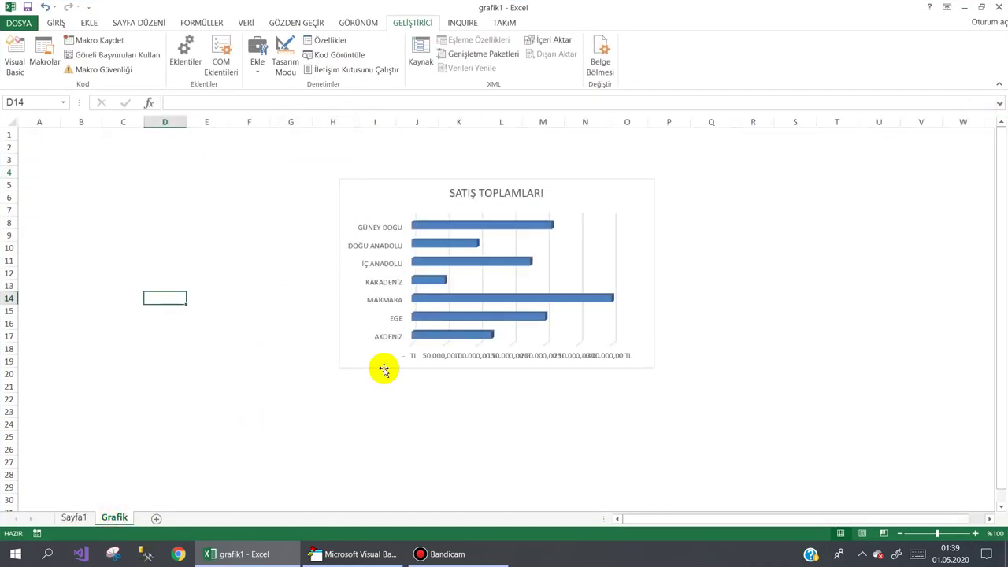
left_click(87, 517)
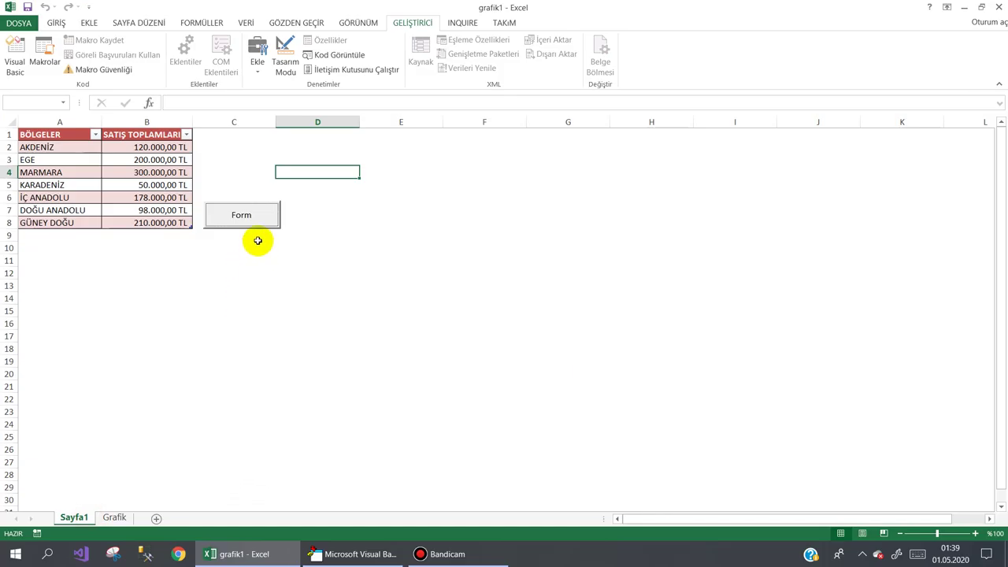
- Open the form's code and highlight the gr declaration, workbook path, gr.Export call and dosya variable
left_click(378, 554)
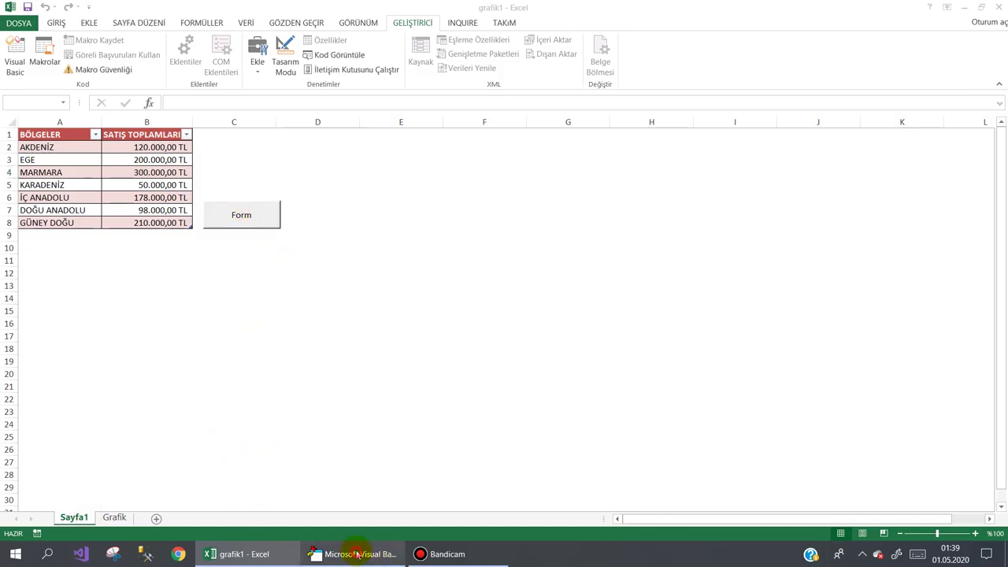
double_click(584, 246)
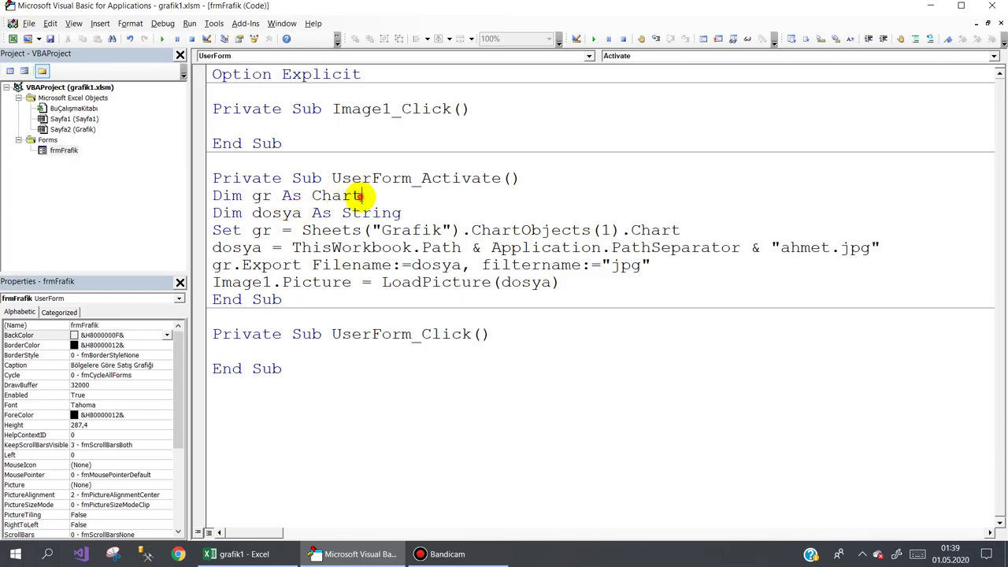
left_click_drag(361, 195, 310, 195)
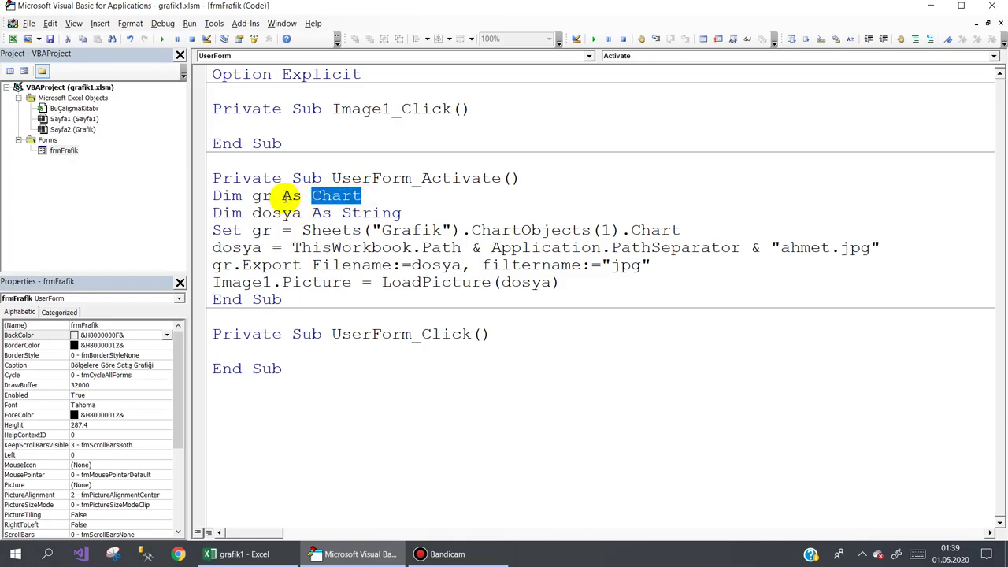
double_click(262, 196)
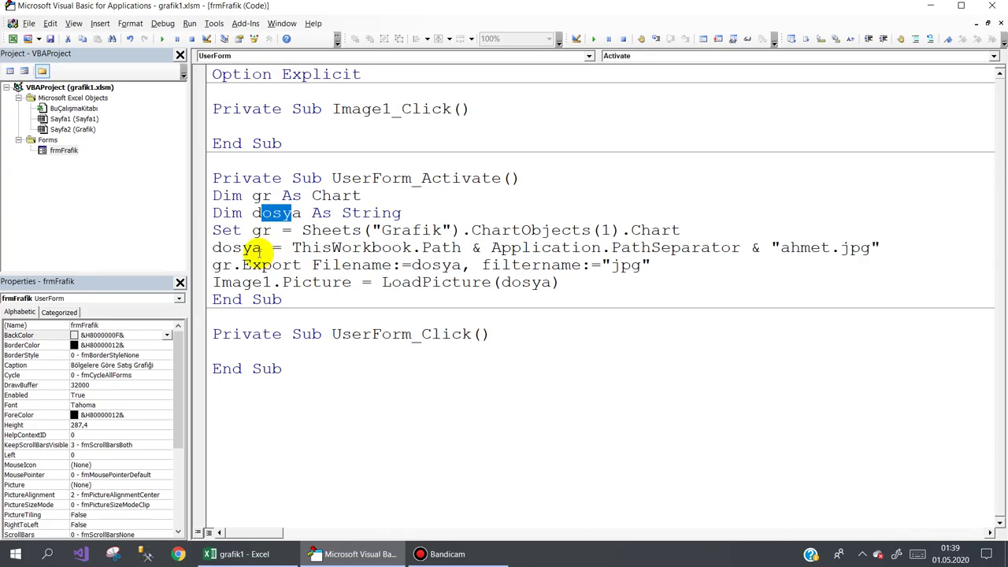
left_click_drag(289, 247, 867, 251)
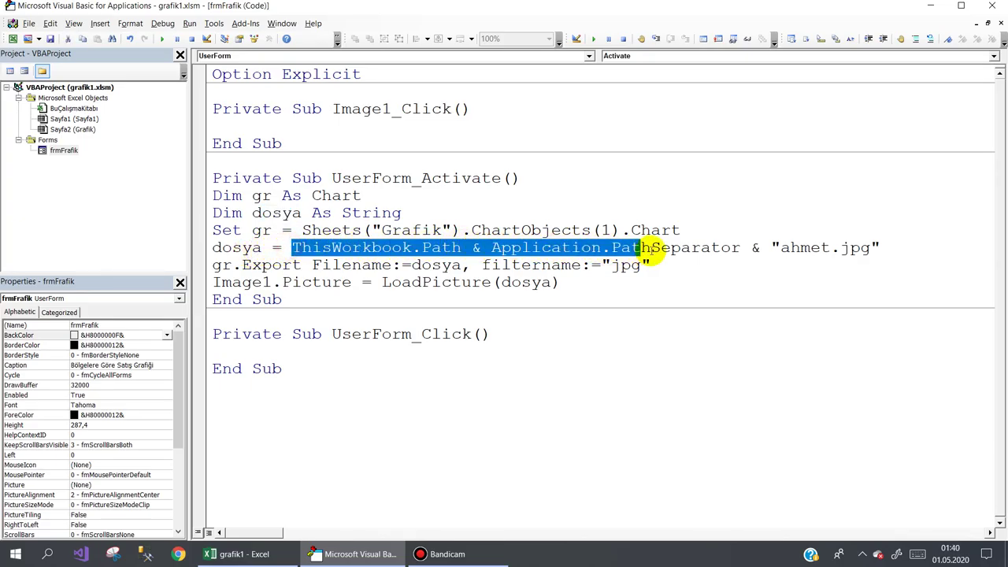
left_click(882, 249)
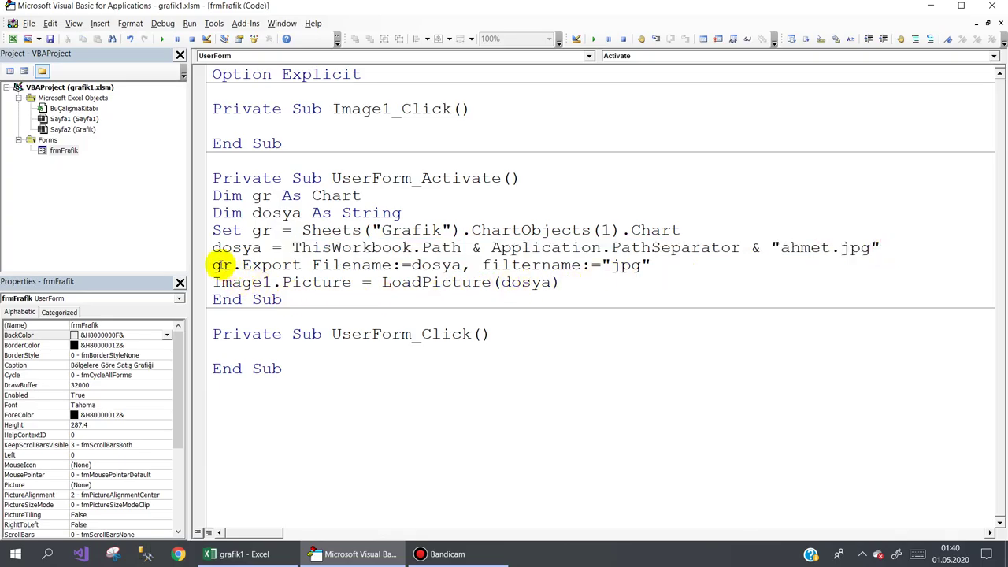
left_click_drag(216, 265, 300, 268)
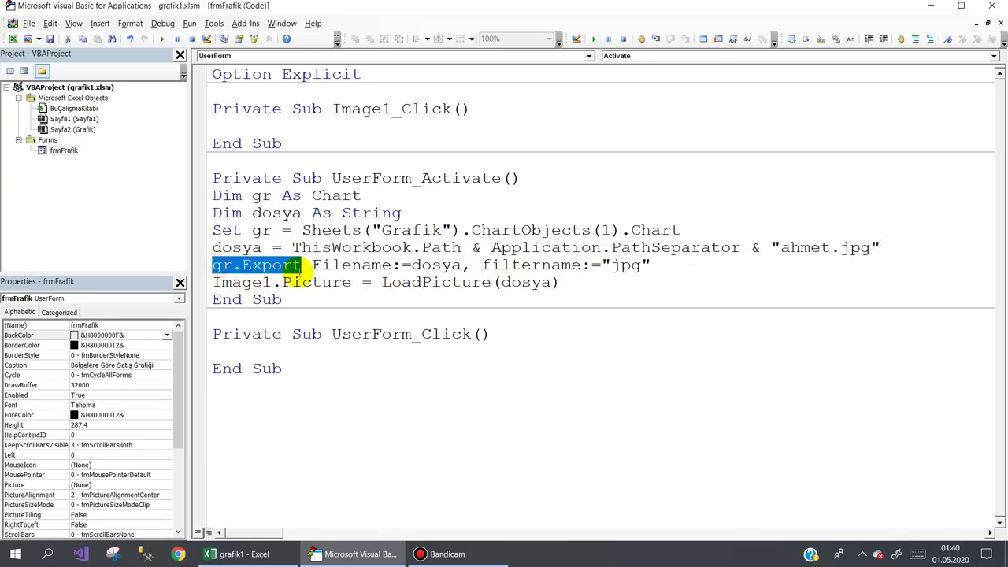
left_click(334, 266)
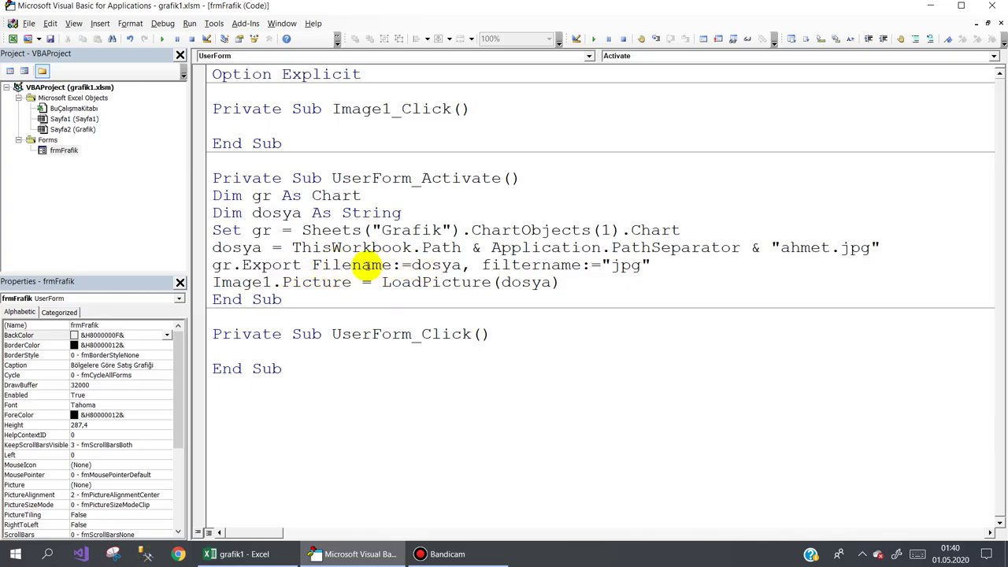
double_click(260, 247)
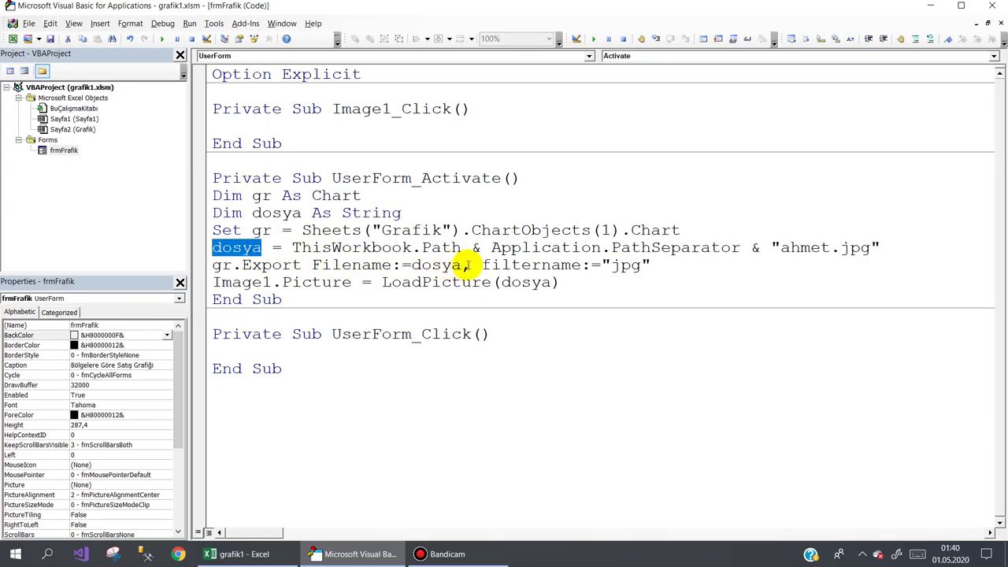
- Change the export filter from "jpg" to "gif" and the file name from ahmet to mehmet
double_click(626, 265)
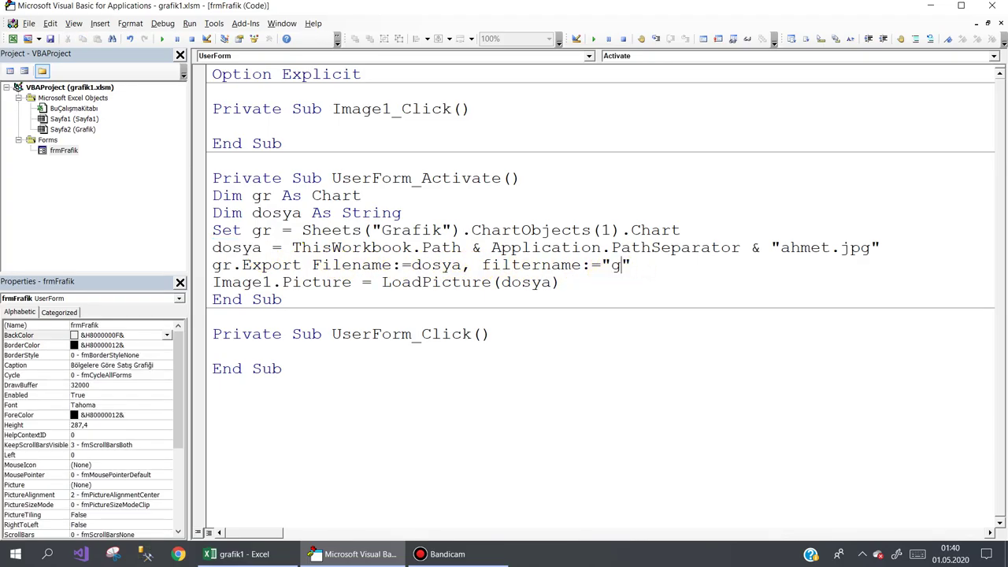
type("if")
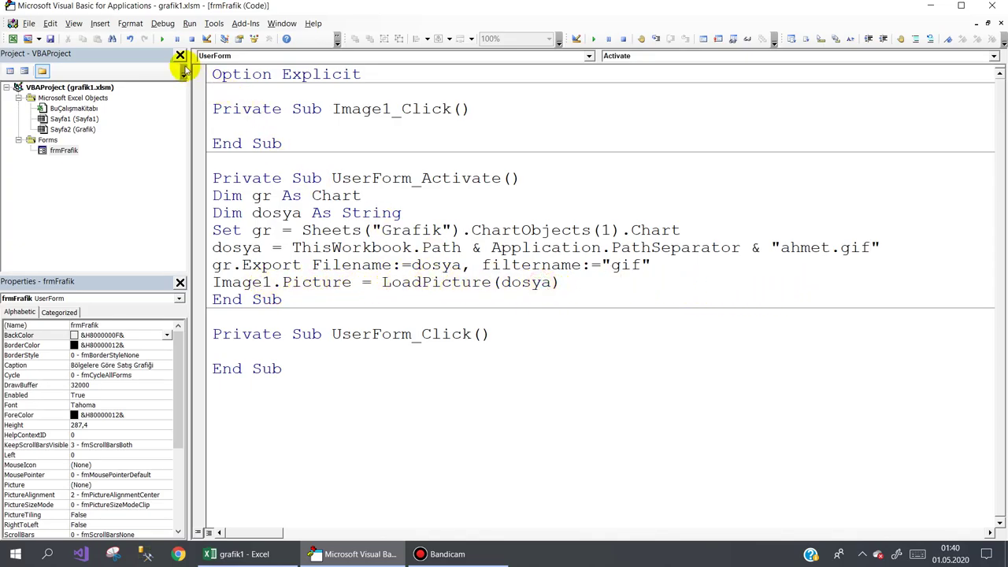
double_click(804, 249)
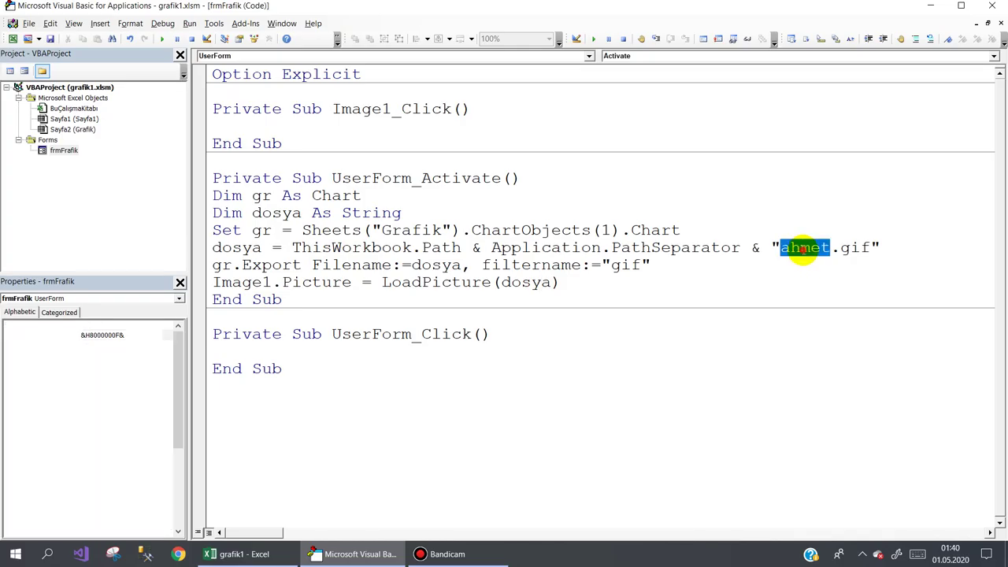
type("meh")
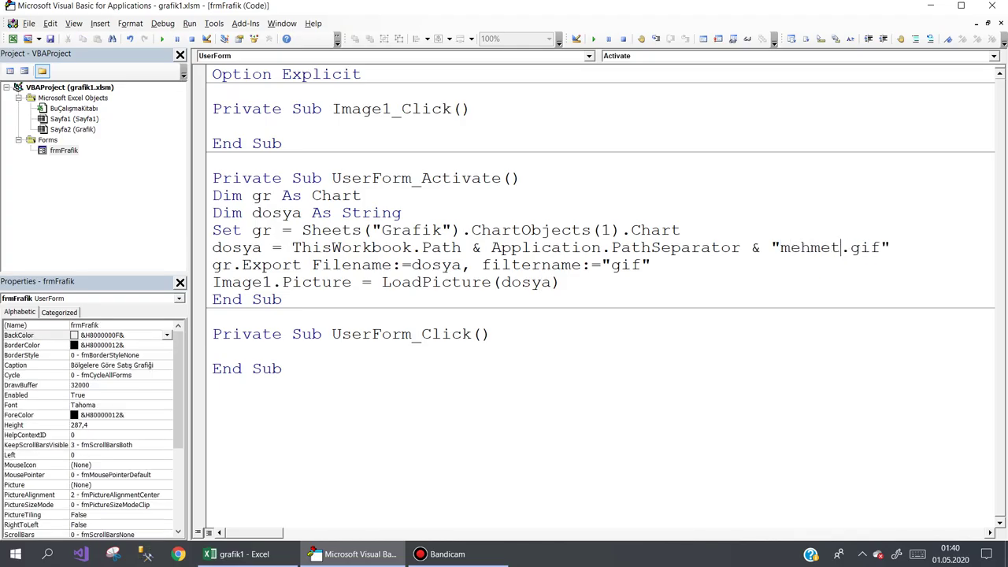
- Run the form from Sayfa1 to export the mehmet image to the desktop, then maximize Excel and rerun it
left_click(991, 6)
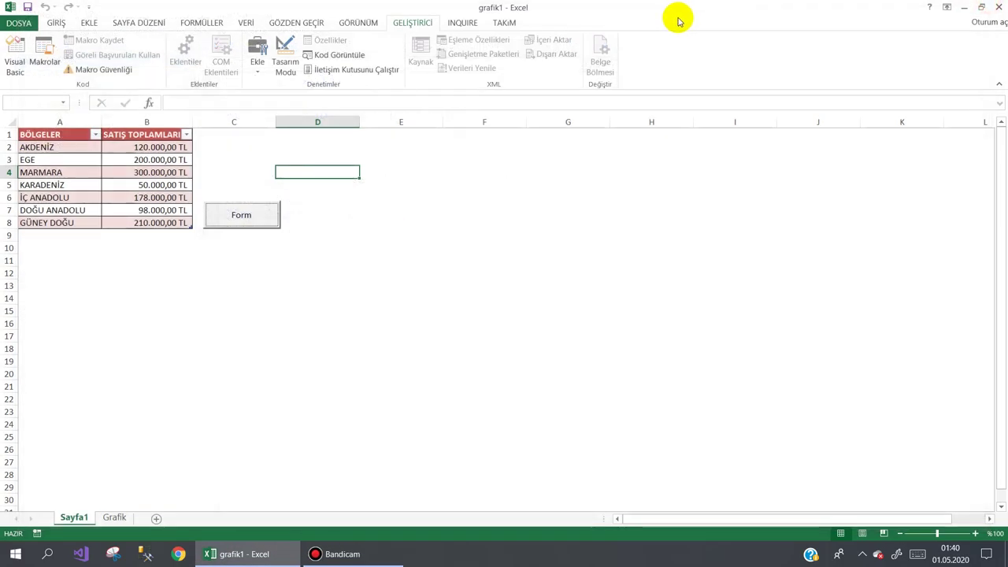
double_click(675, 18)
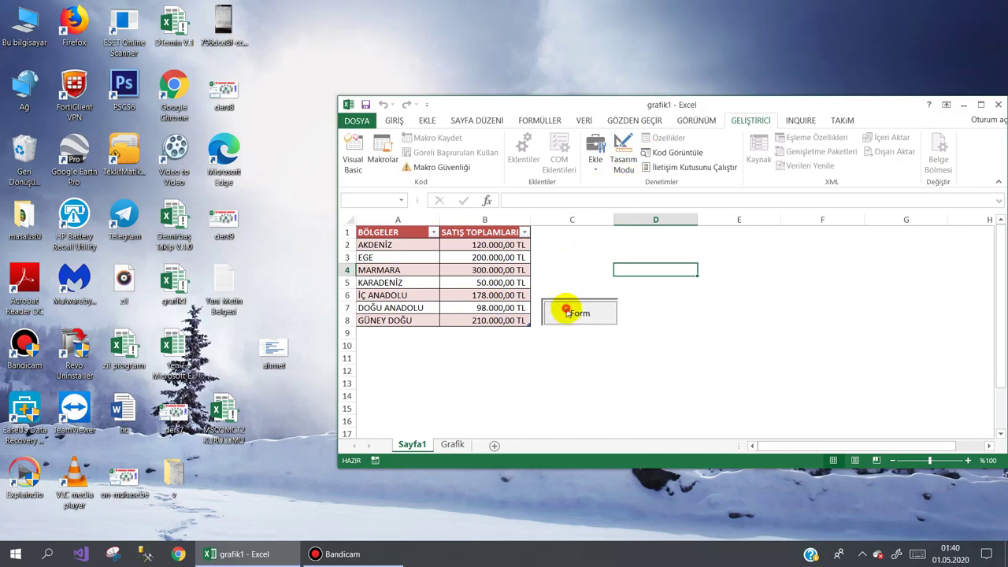
left_click(569, 311)
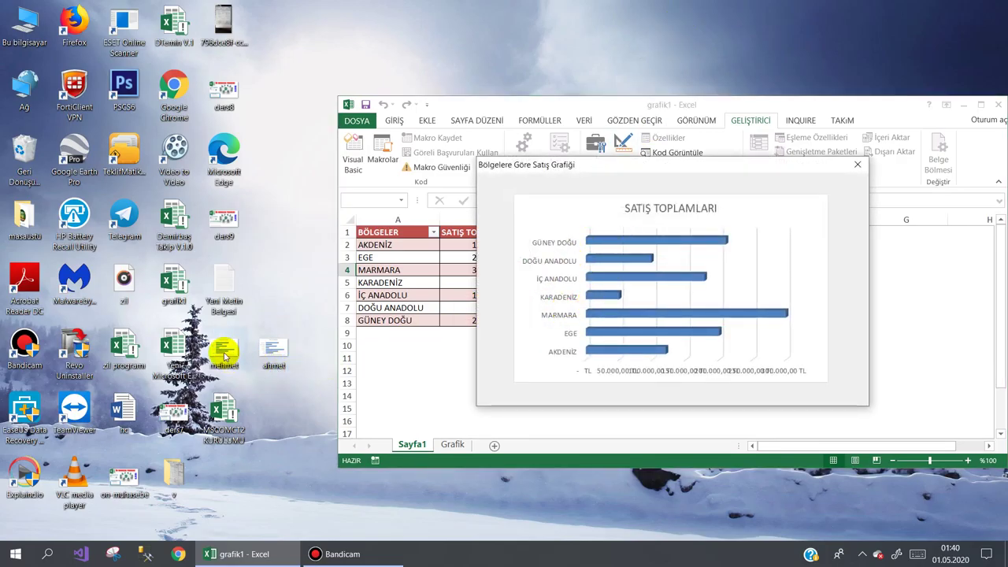
left_click_drag(224, 354, 291, 401)
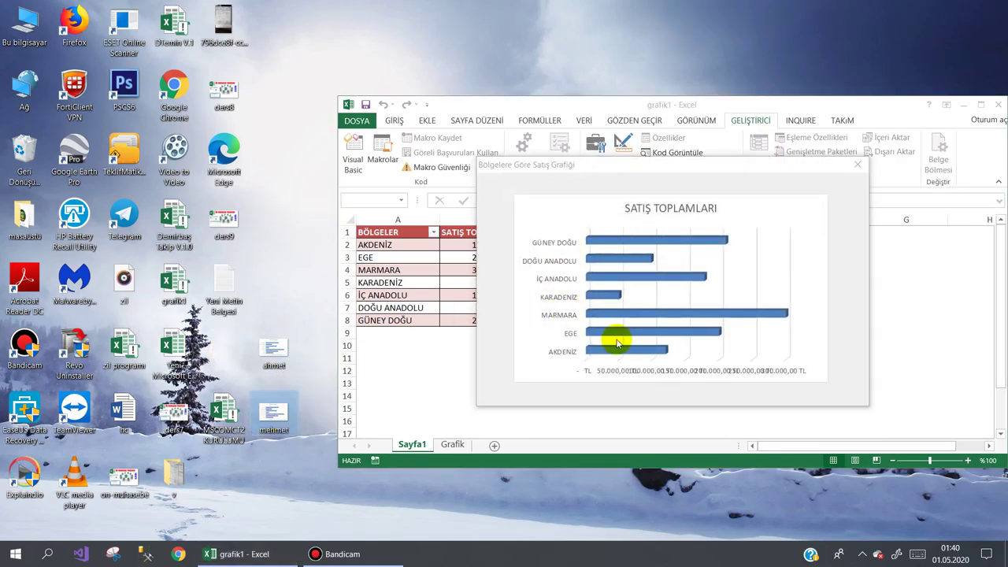
left_click(856, 165)
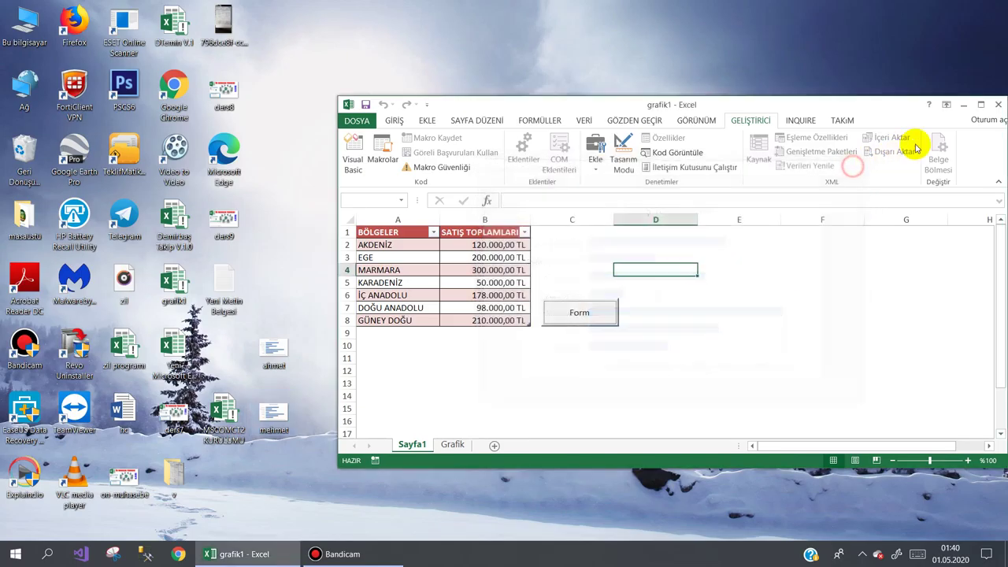
left_click(982, 106)
left_click(227, 216)
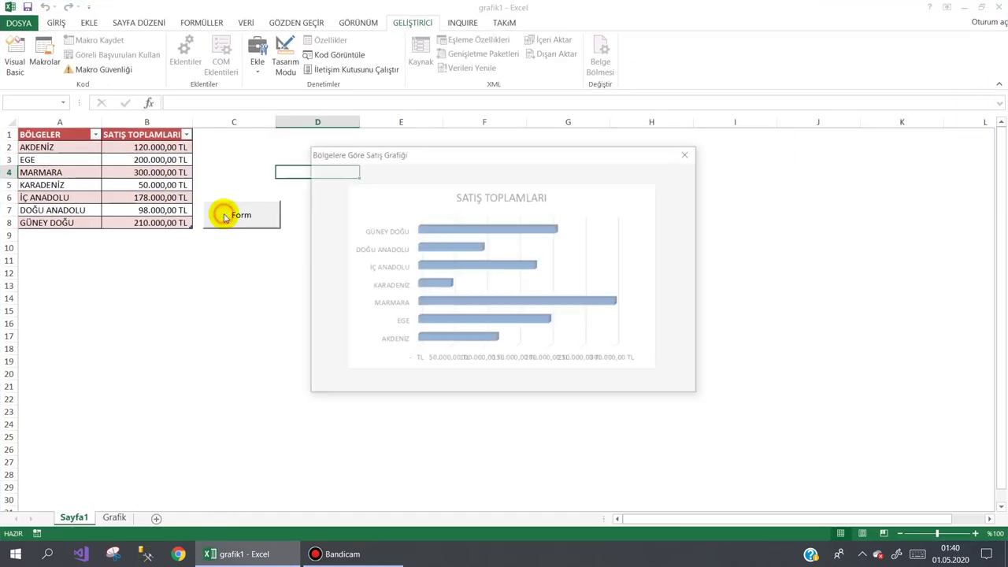
left_click(691, 157)
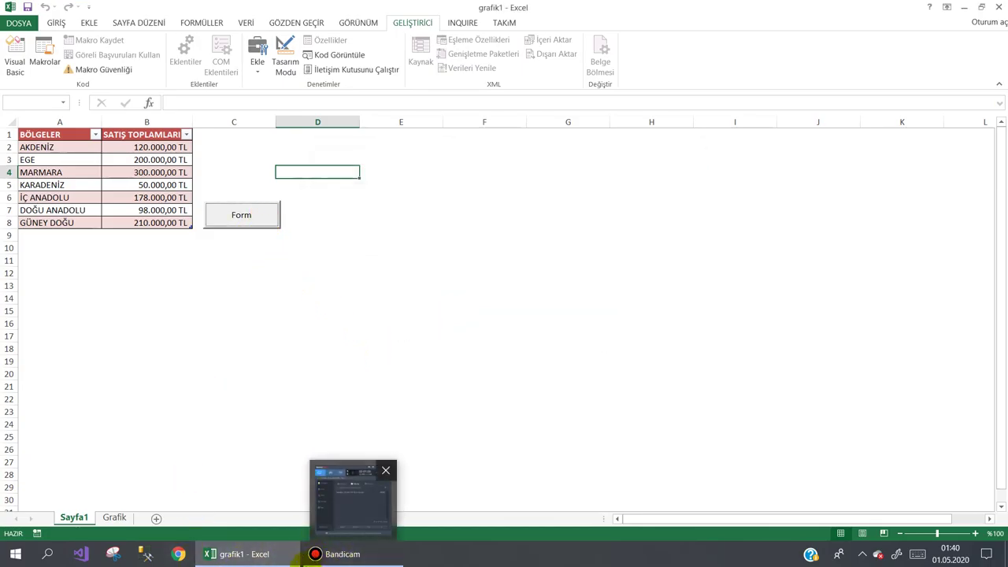
left_click(332, 504)
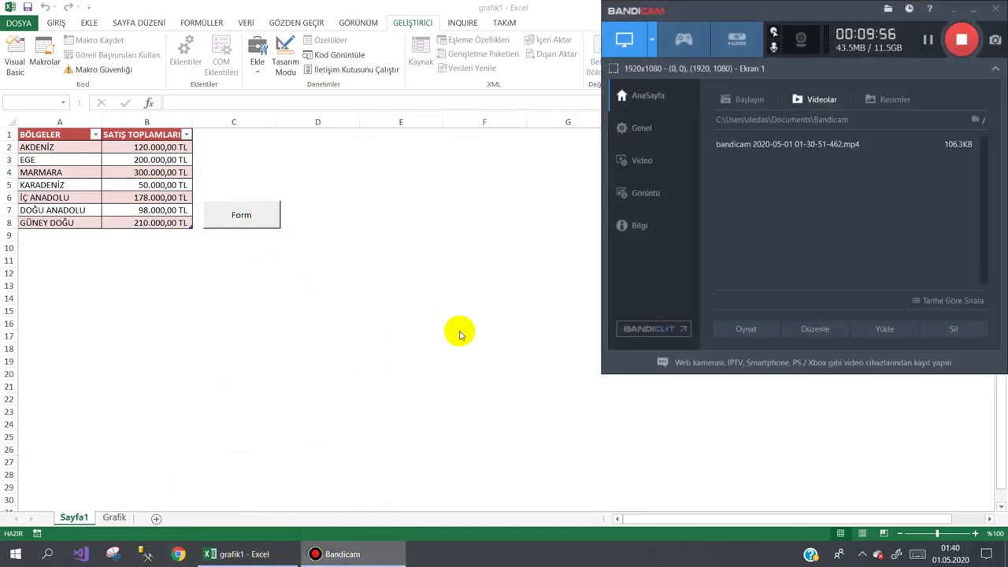
left_click(975, 15)
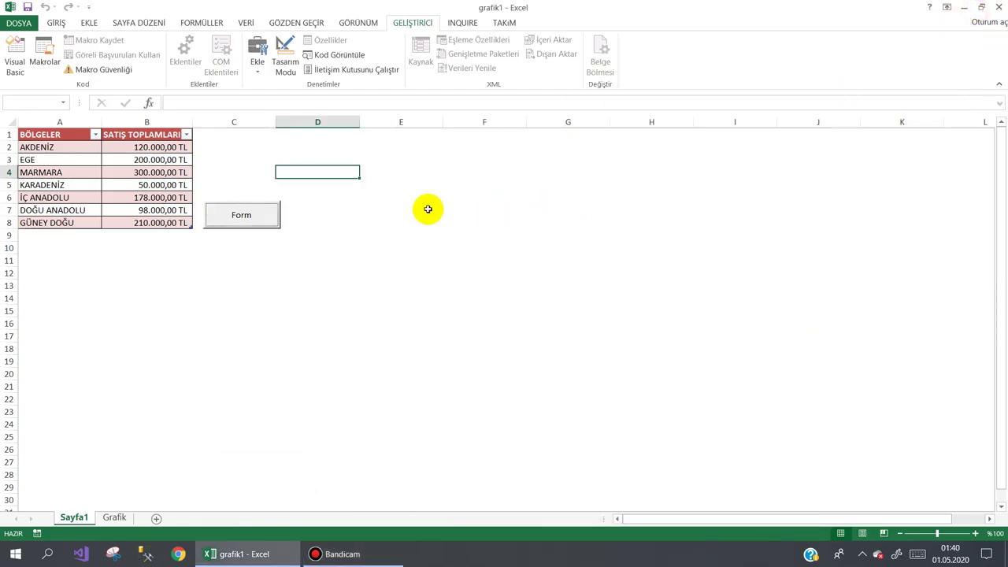
left_click(425, 209)
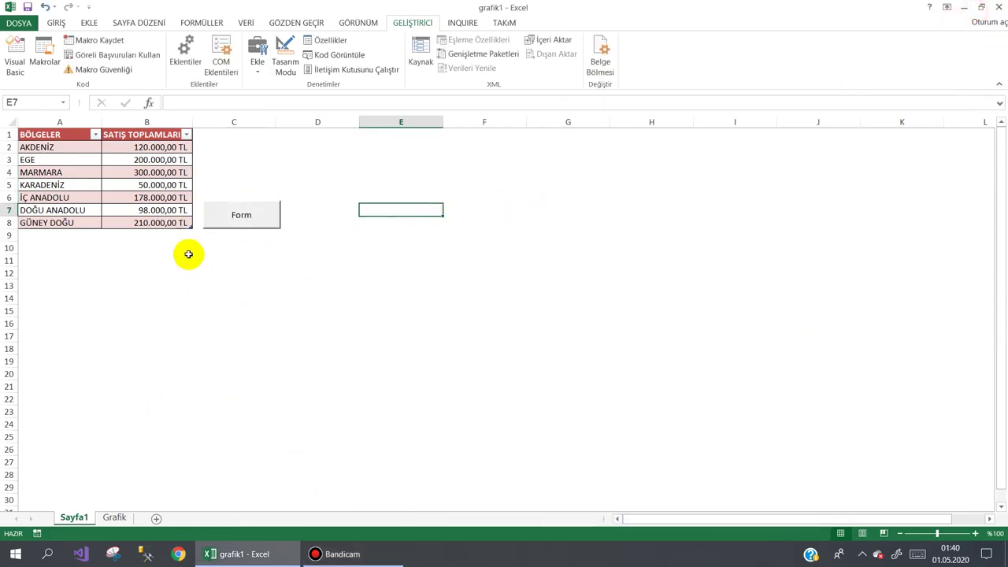
left_click(62, 150)
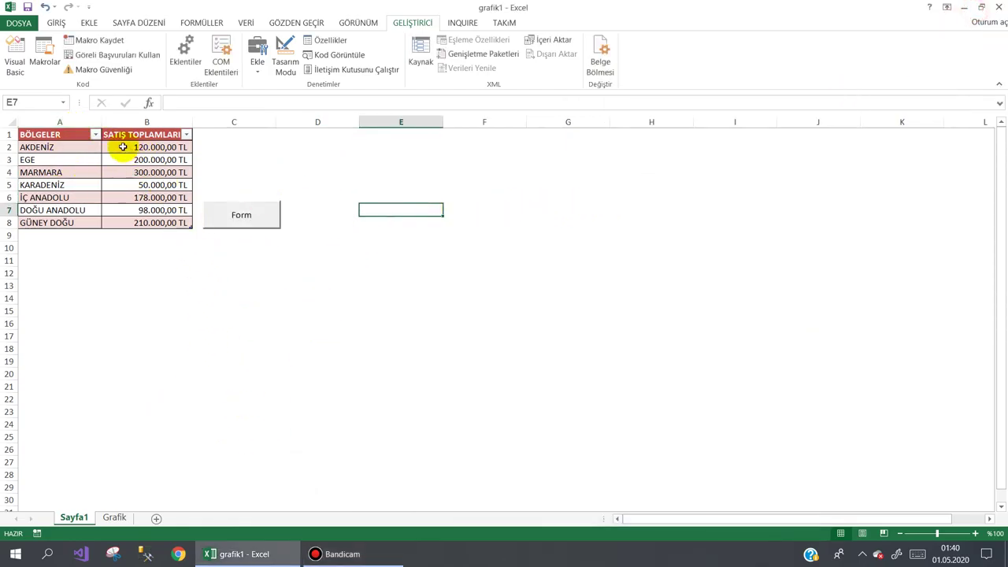
left_click(73, 150)
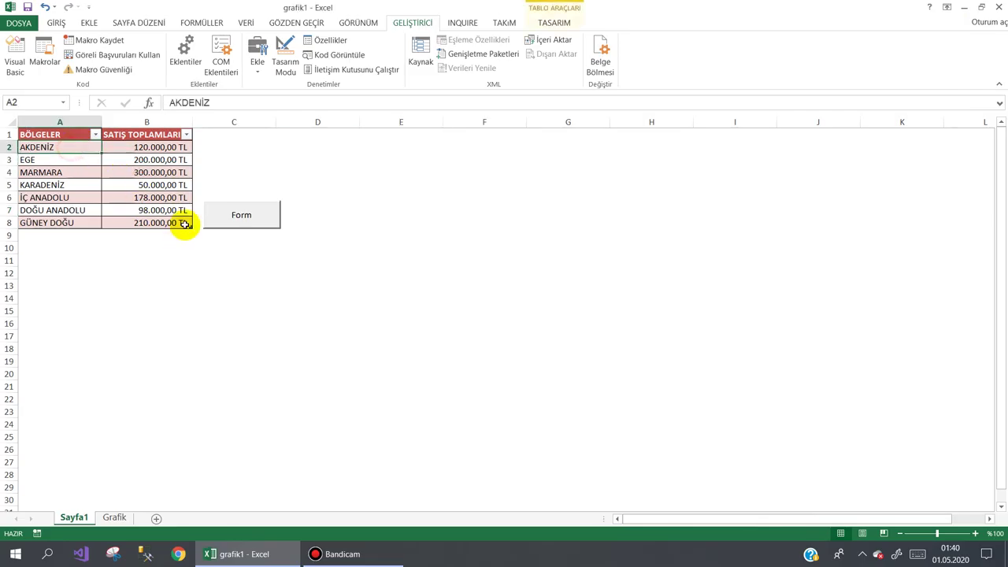
left_click(242, 215)
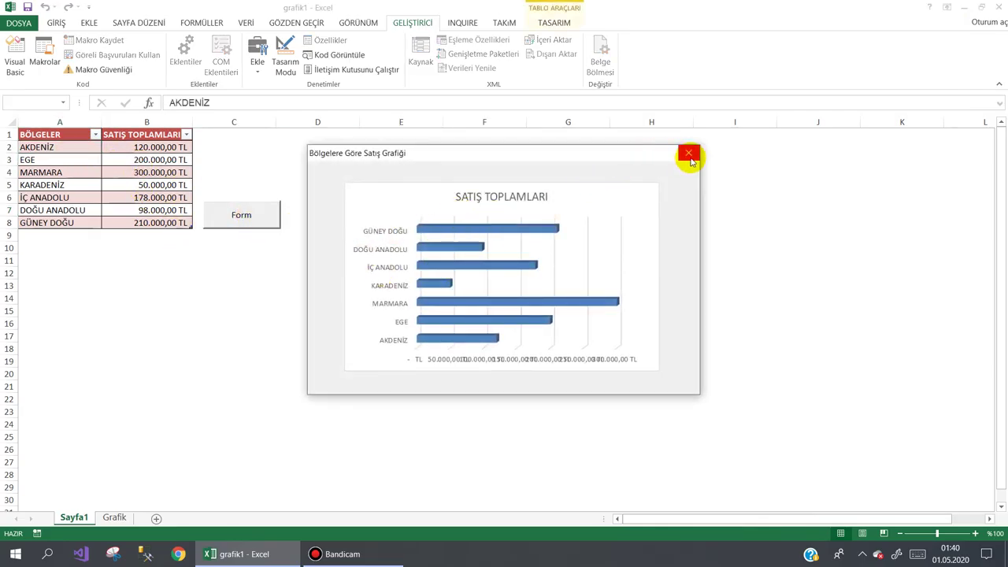
left_click(688, 153)
left_click(327, 285)
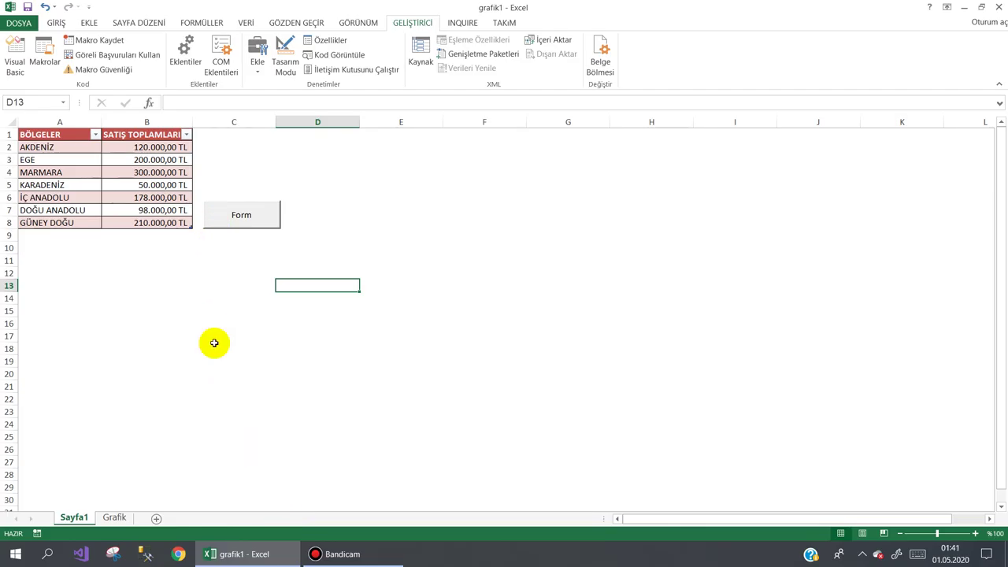
left_click(331, 554)
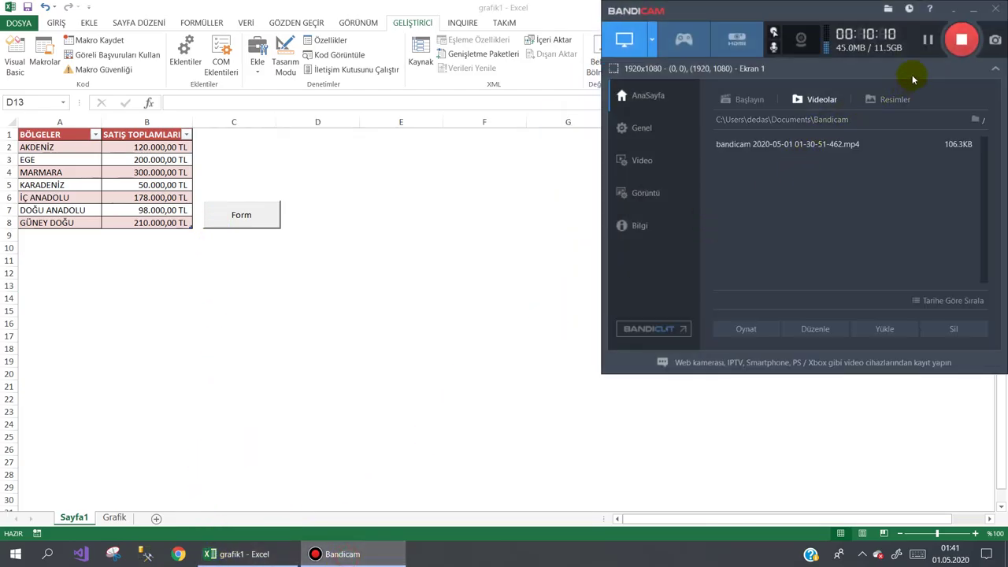